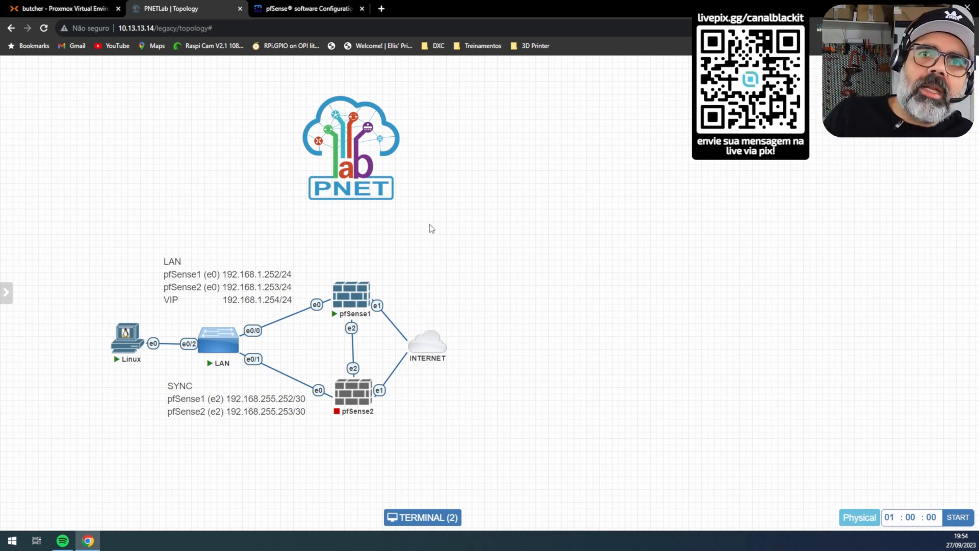
Step: Move the Linux node's console window, with Linux and pfSense1 tabs, to the upper left
{"action": "mouse_move", "coordinate": [360, 385]}
{"action": "mouse_move", "coordinate": [348, 300]}
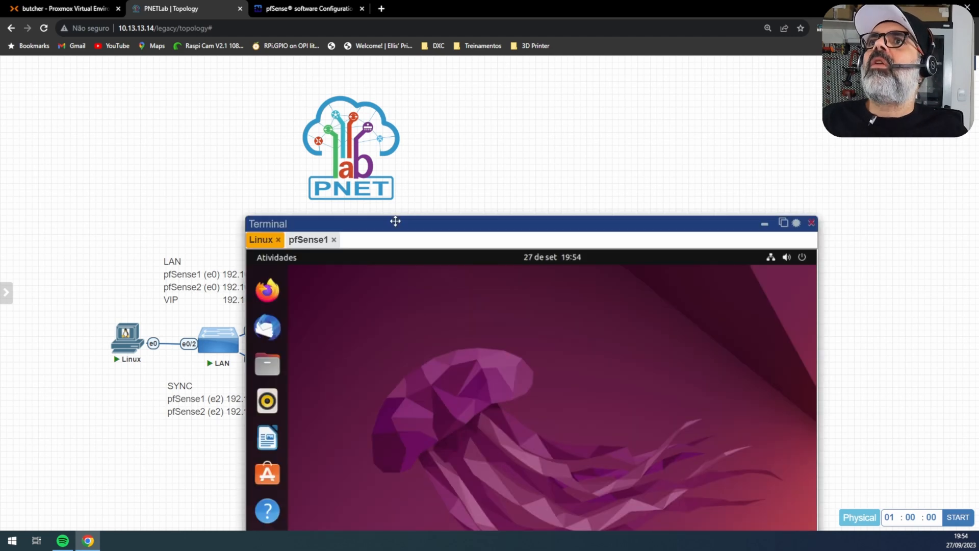
{"action": "left_click_drag", "start_coordinate": [396, 221], "coordinate": [176, 62]}
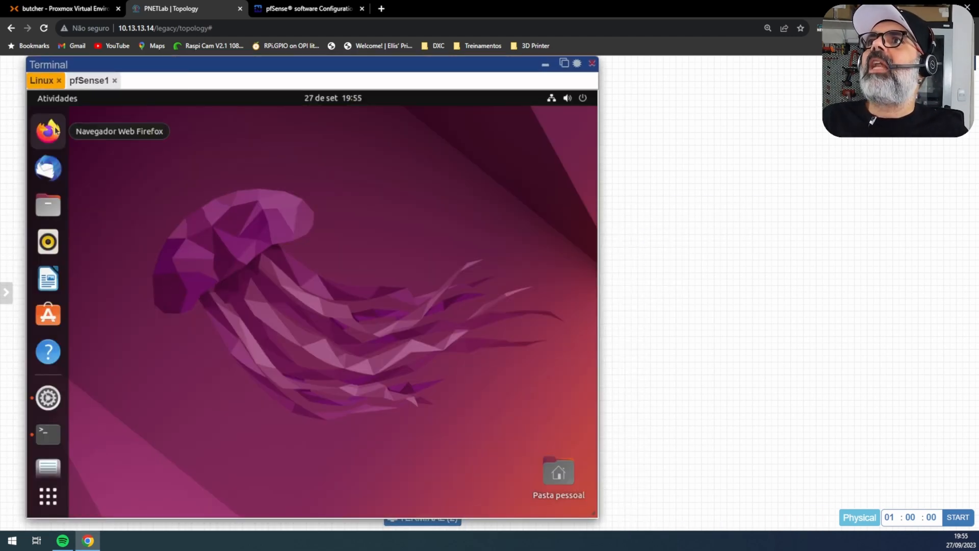
Step: Launch Firefox on the Linux desktop and load youtube.com.br/blackitcanal
{"action": "left_click", "coordinate": [51, 131]}
{"action": "type", "text": "youtube.com.br/blackit"}
{"action": "type", "text": "canal"}
{"action": "key", "text": "Return"}
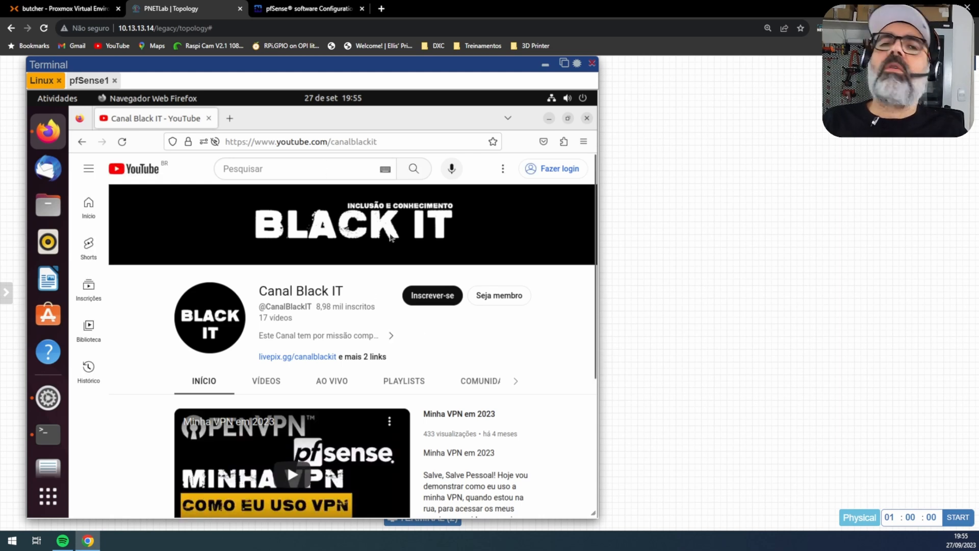
Step: In a new tab, log in to pfSense at 192.168.1.252, accept the license and close the thank-you dialog
{"action": "left_click", "coordinate": [229, 119]}
{"action": "type", "text": "192.168.1.252"}
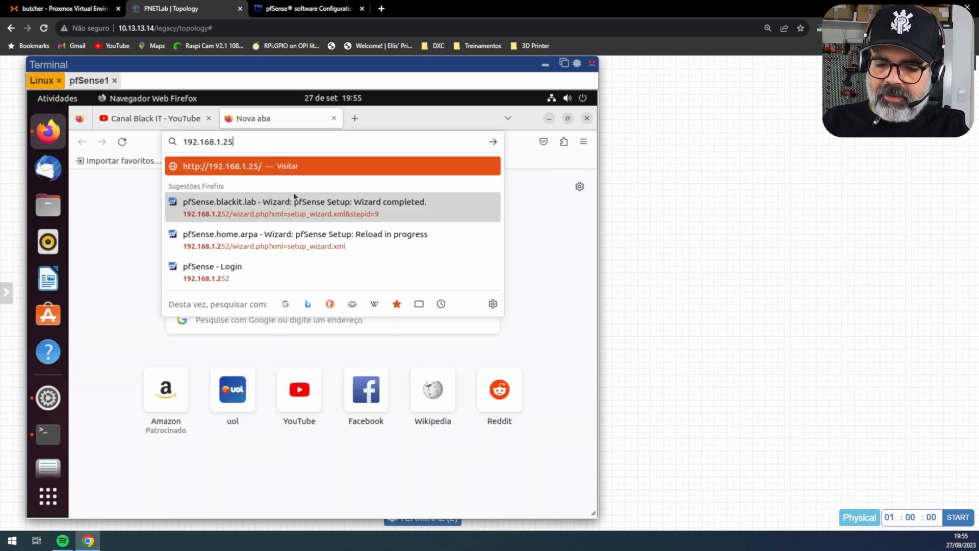
{"action": "key", "text": "Return"}
{"action": "type", "text": "pfsense"}
{"action": "key", "text": "Return"}
{"action": "left_click", "coordinate": [350, 284]}
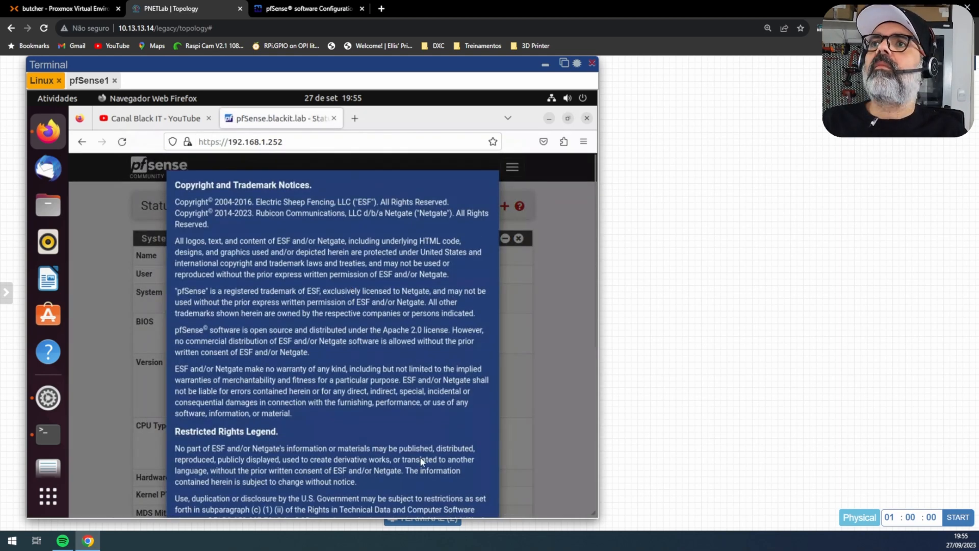
{"action": "scroll", "coordinate": [421, 461], "scroll_direction": "down", "scroll_amount": 10}
{"action": "left_click", "coordinate": [483, 506]}
{"action": "left_click", "coordinate": [479, 304]}
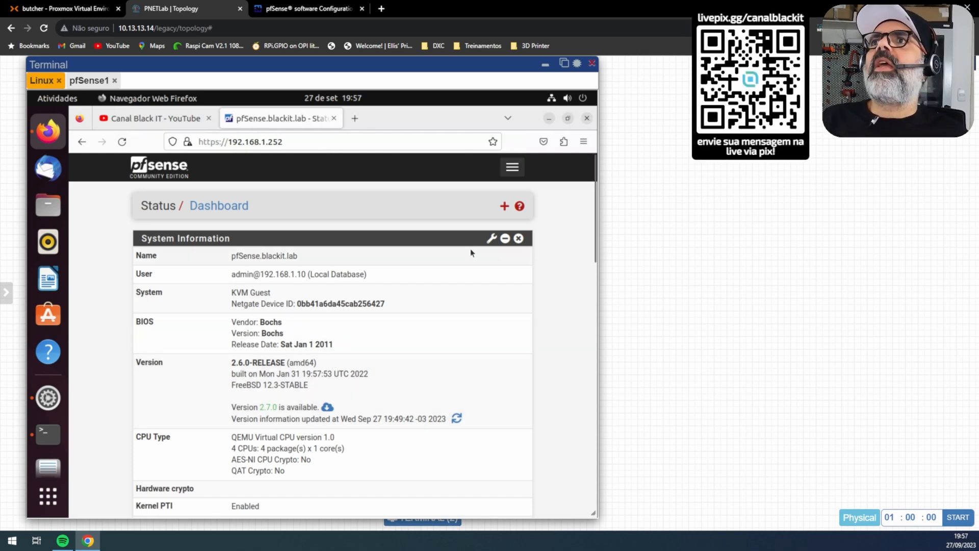
Step: Save hostname pfSense1 in System > General Setup, then minimize the console window
{"action": "left_click", "coordinate": [512, 167]}
{"action": "left_click", "coordinate": [142, 196]}
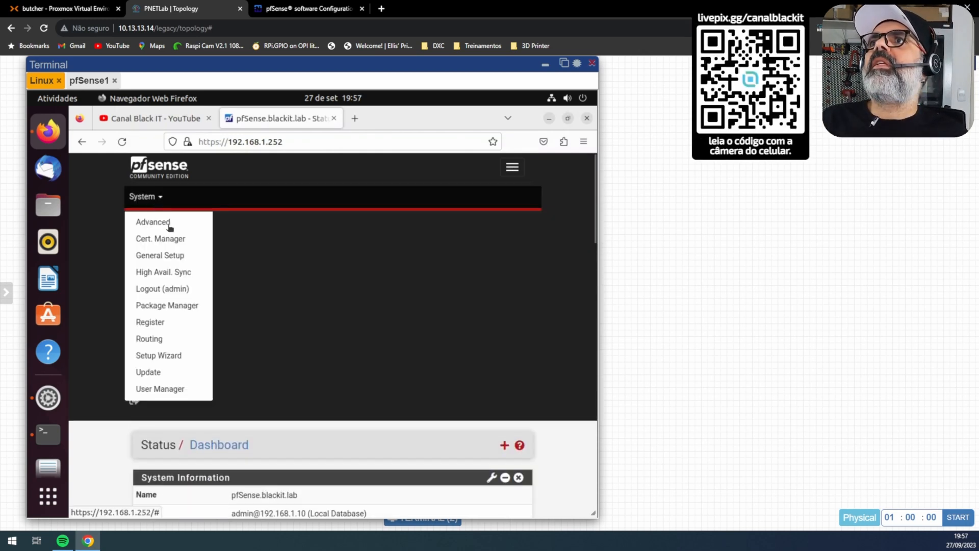
{"action": "left_click", "coordinate": [160, 256]}
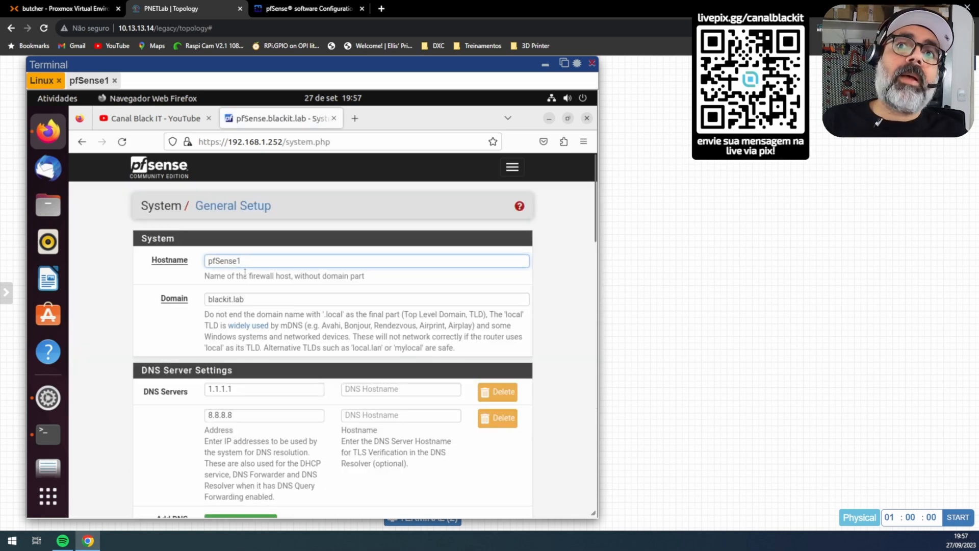
{"action": "scroll", "coordinate": [557, 415], "scroll_direction": "down", "scroll_amount": 15}
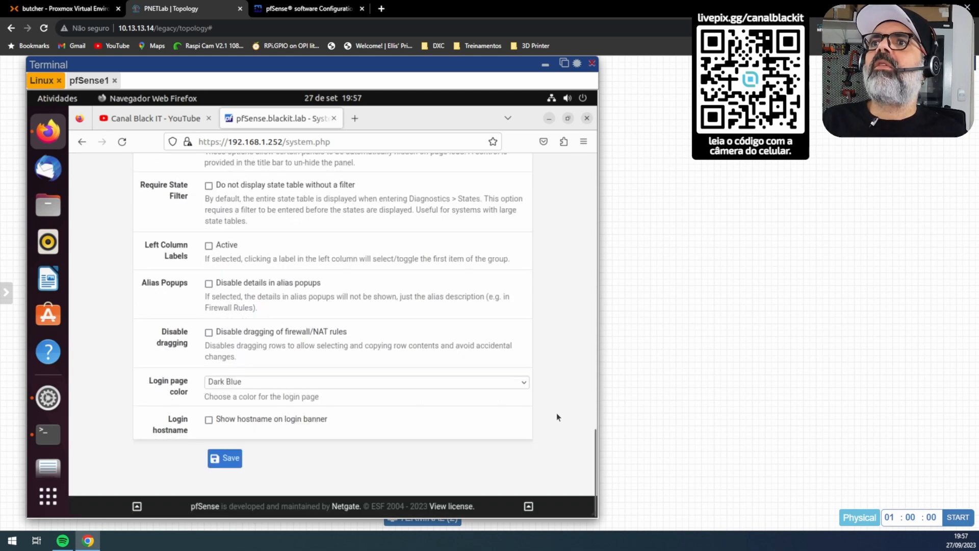
{"action": "left_click", "coordinate": [224, 458]}
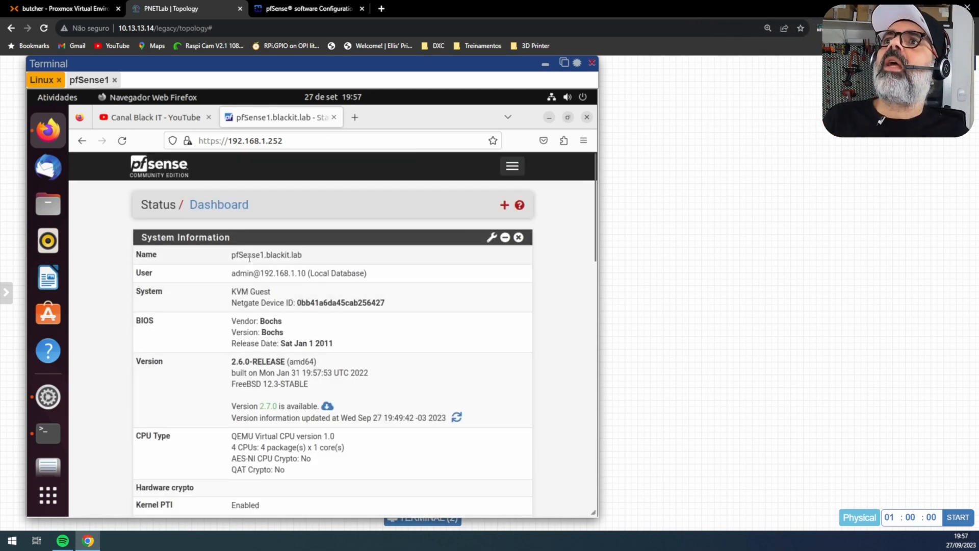
{"action": "left_click", "coordinate": [545, 68]}
Step: On pfSense2's console, skip VLANs, enter vtnet1 for WAN and vtnet0 for LAN, and leave Optional 1 blank
{"action": "mouse_move", "coordinate": [347, 397]}
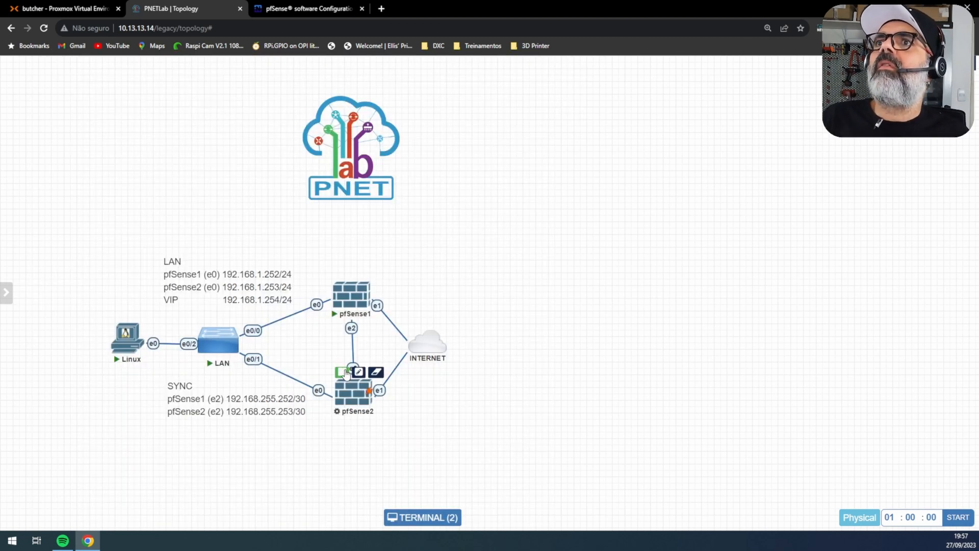
{"action": "left_click", "coordinate": [347, 397]}
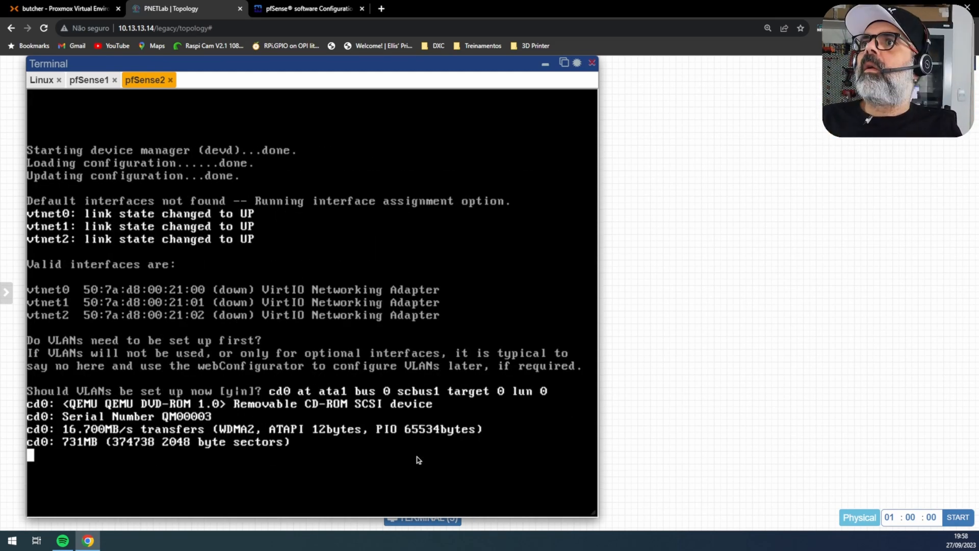
{"action": "key", "text": "Return"}
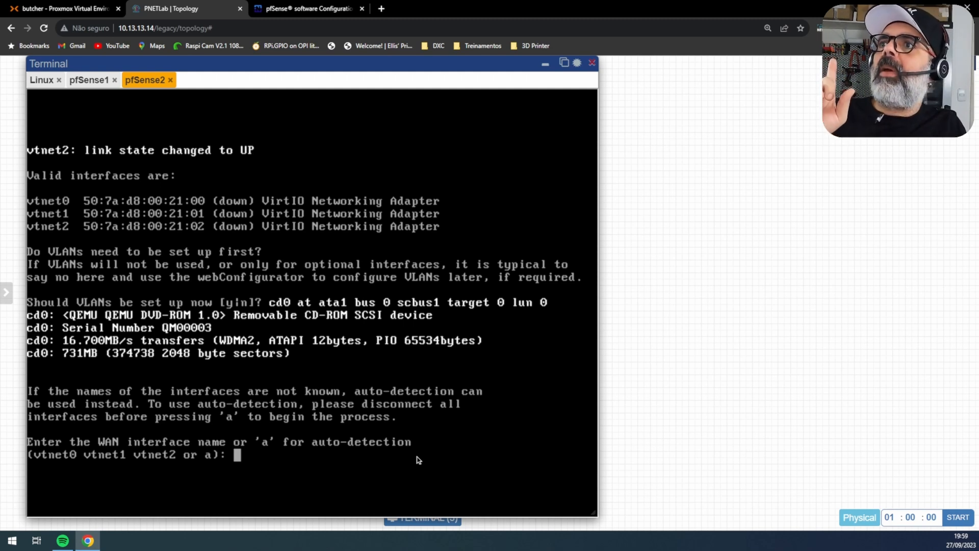
{"action": "type", "text": "vtnet1"}
{"action": "key", "text": "Return"}
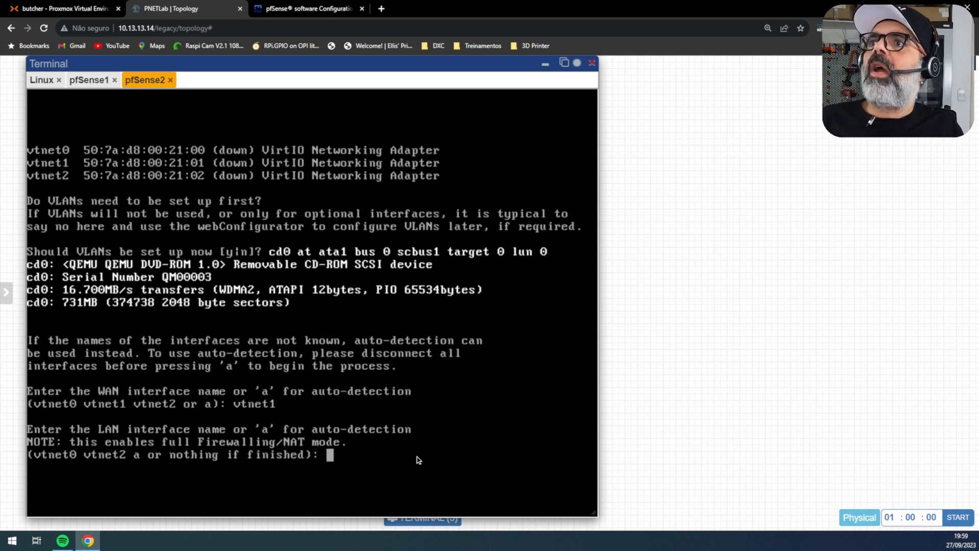
{"action": "type", "text": "vtnet"}
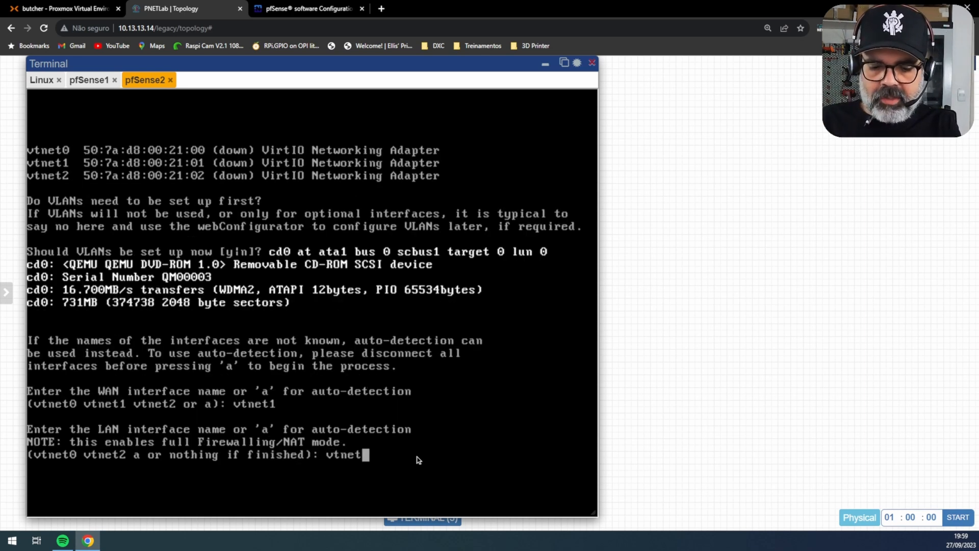
{"action": "type", "text": "0"}
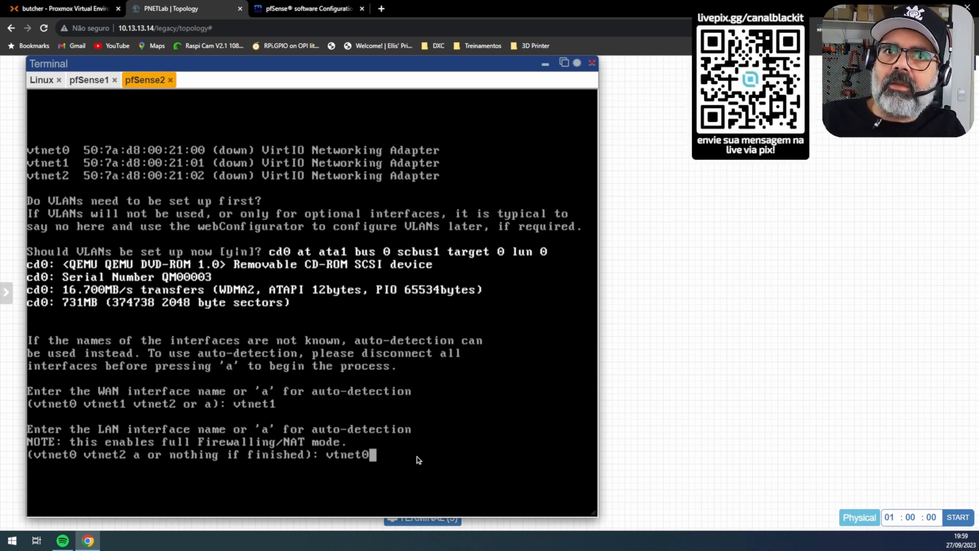
{"action": "key", "text": "Return"}
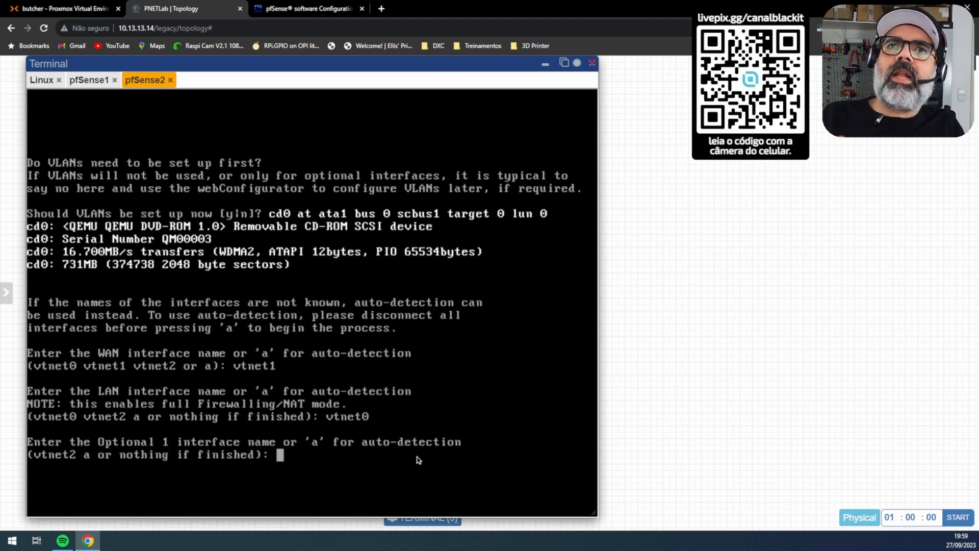
{"action": "key", "text": "Return"}
{"action": "left_click", "coordinate": [423, 518]}
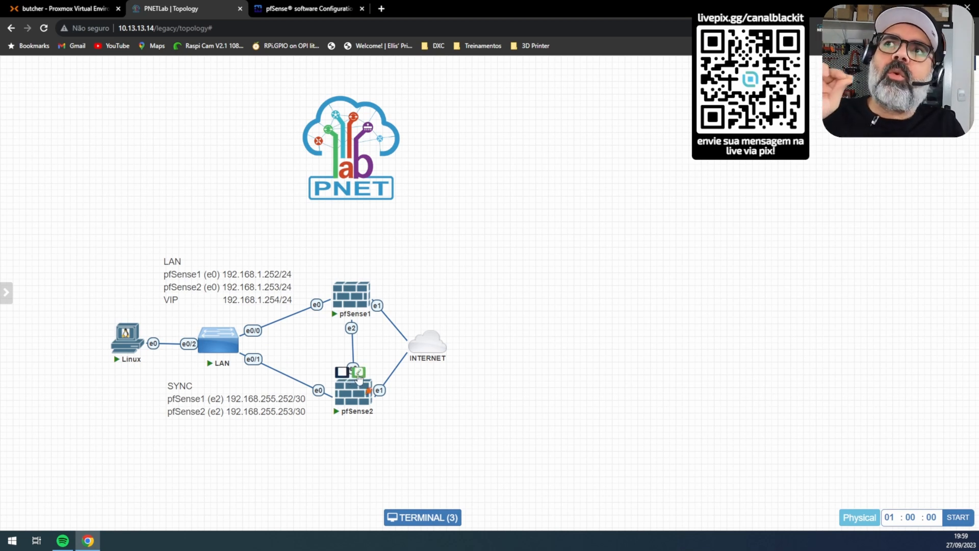
{"action": "left_click", "coordinate": [395, 519]}
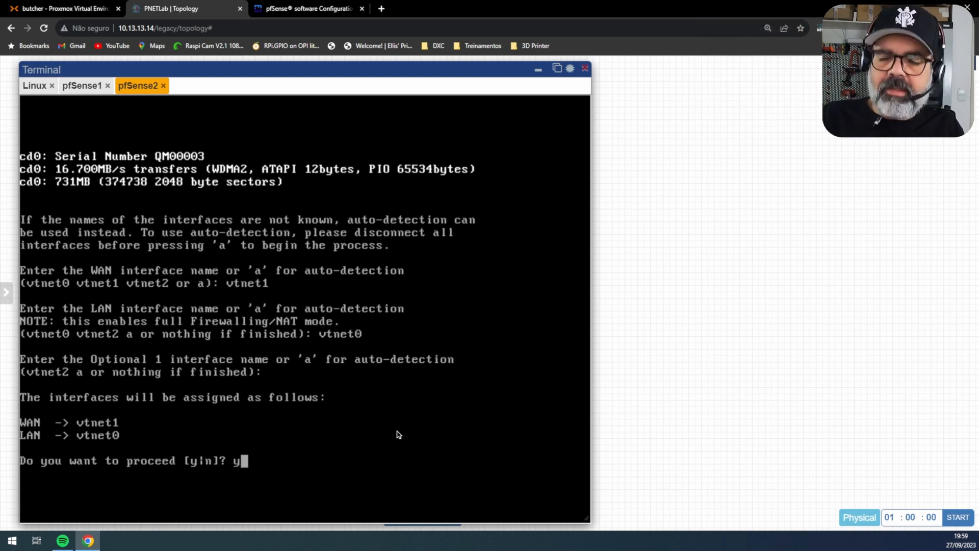
Step: Confirm the interface assignment with y, then choose option 2 and select the LAN interface
{"action": "type", "text": "y"}
{"action": "key", "text": "Return"}
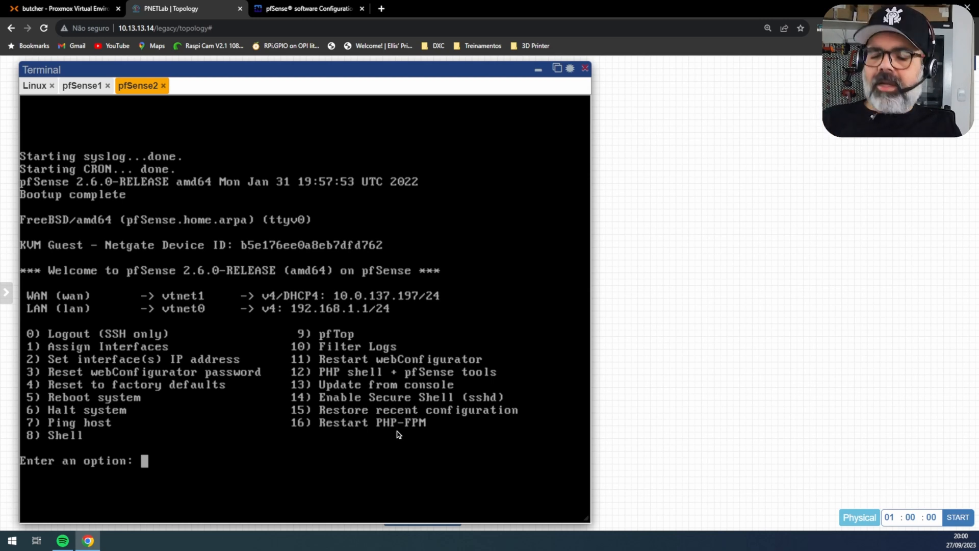
{"action": "type", "text": "2"}
{"action": "key", "text": "Return"}
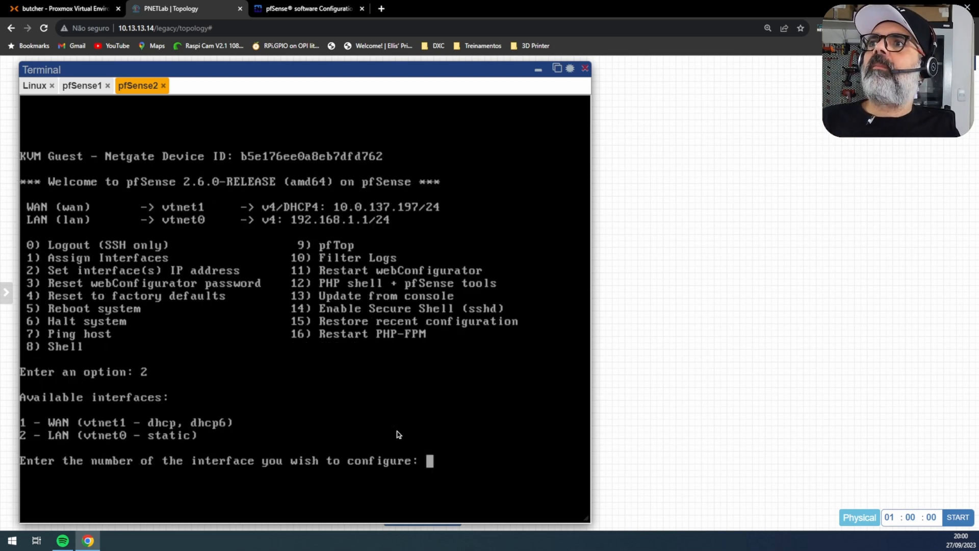
{"action": "type", "text": "2"}
{"action": "key", "text": "Return"}
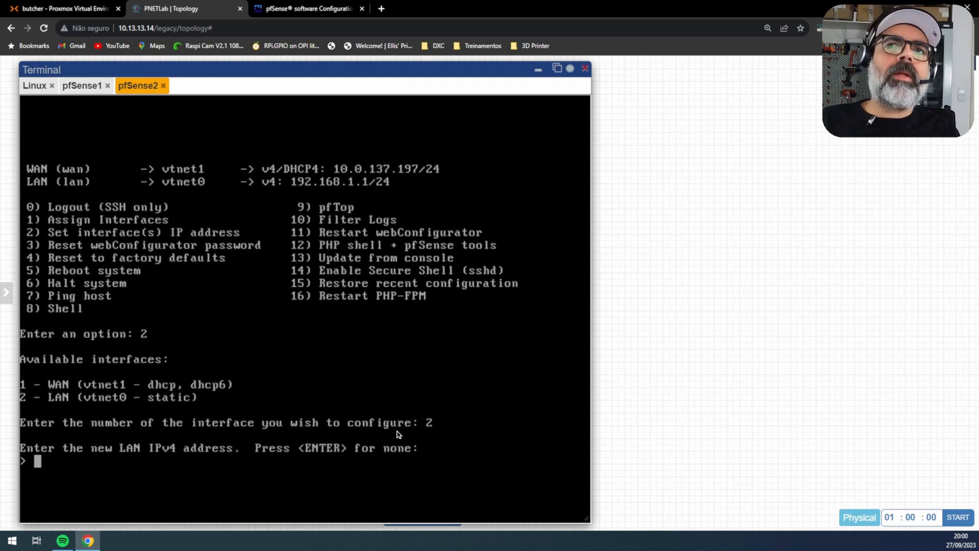
Step: Set LAN to 192.168.1.253/24 with no IPv6, DHCP server off and HTTPS kept
{"action": "type", "text": "192.168.1"}
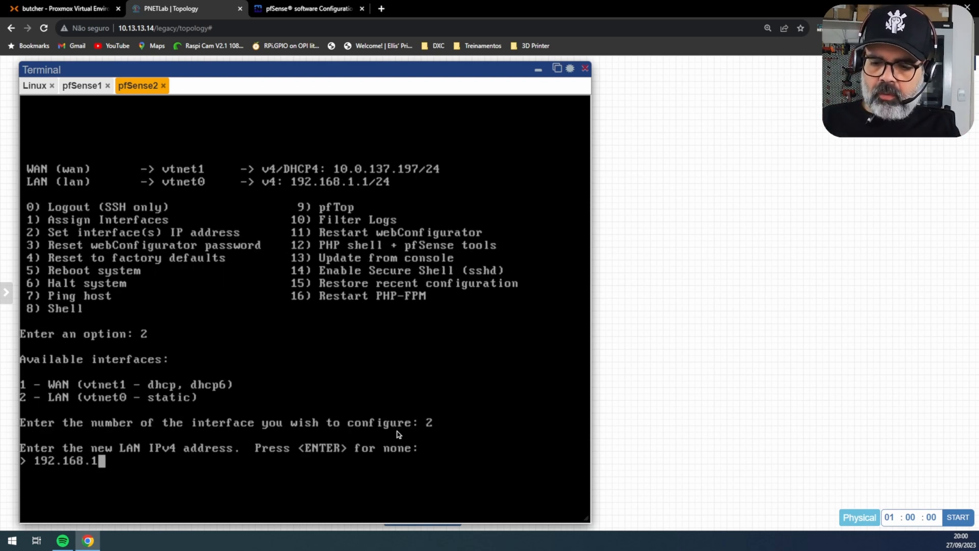
{"action": "type", "text": ".253/24"}
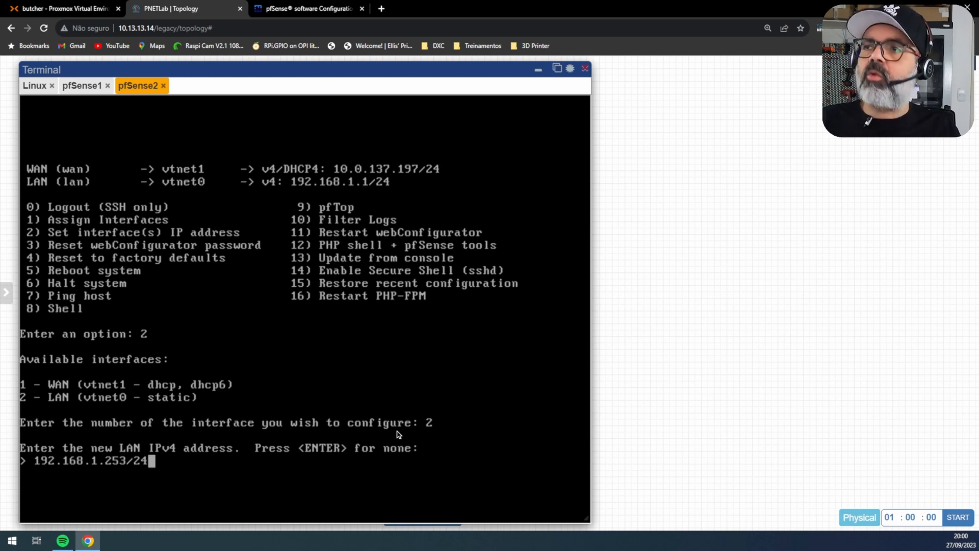
{"action": "key", "text": "Return"}
{"action": "key", "text": "Return"}
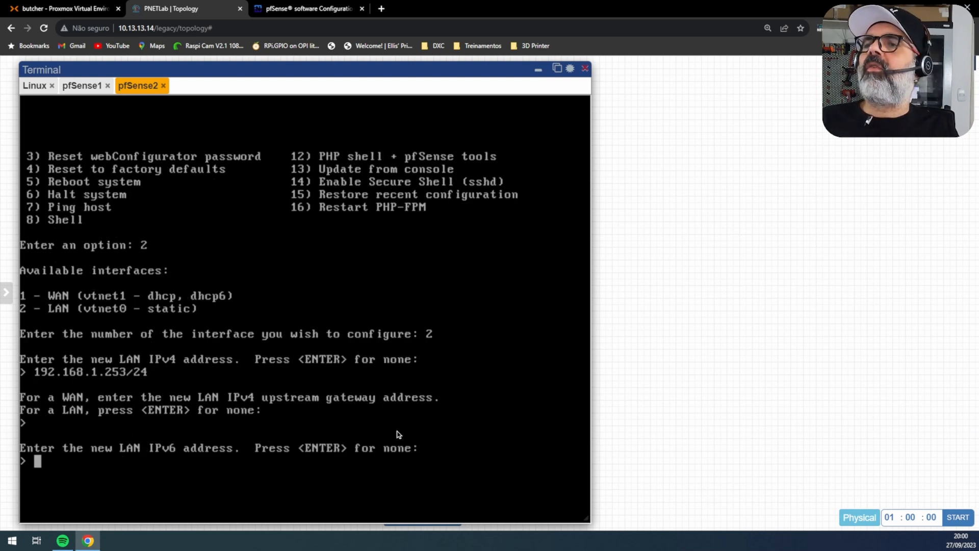
{"action": "key", "text": "Return"}
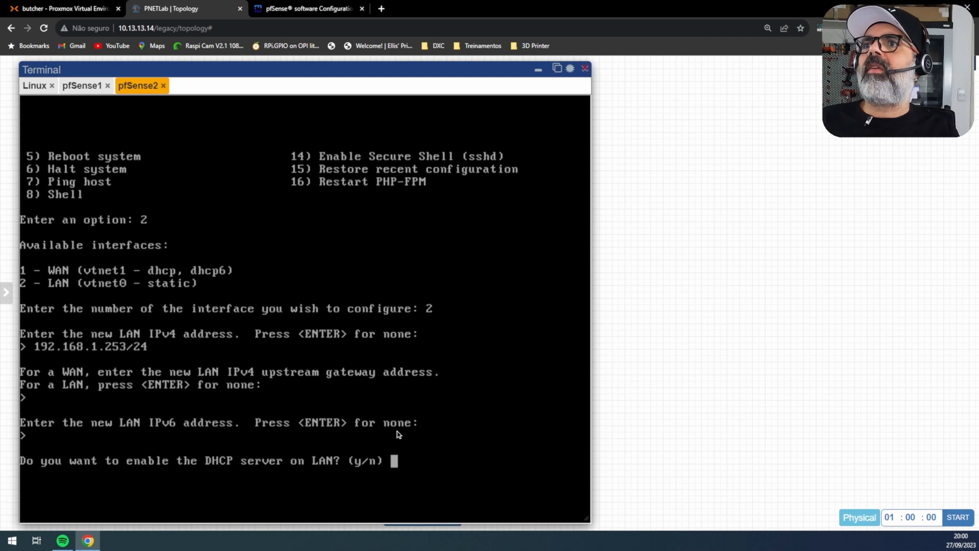
{"action": "type", "text": "n"}
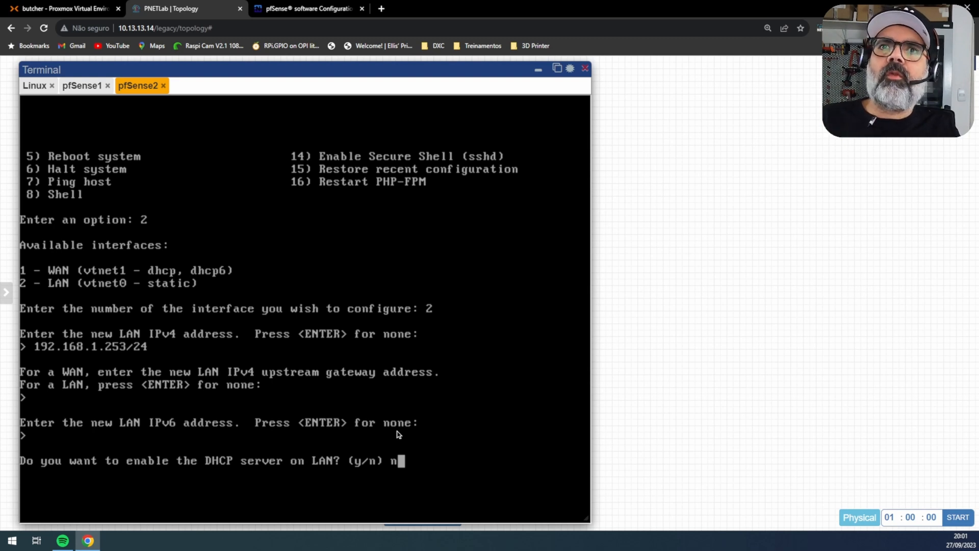
{"action": "key", "text": "Return"}
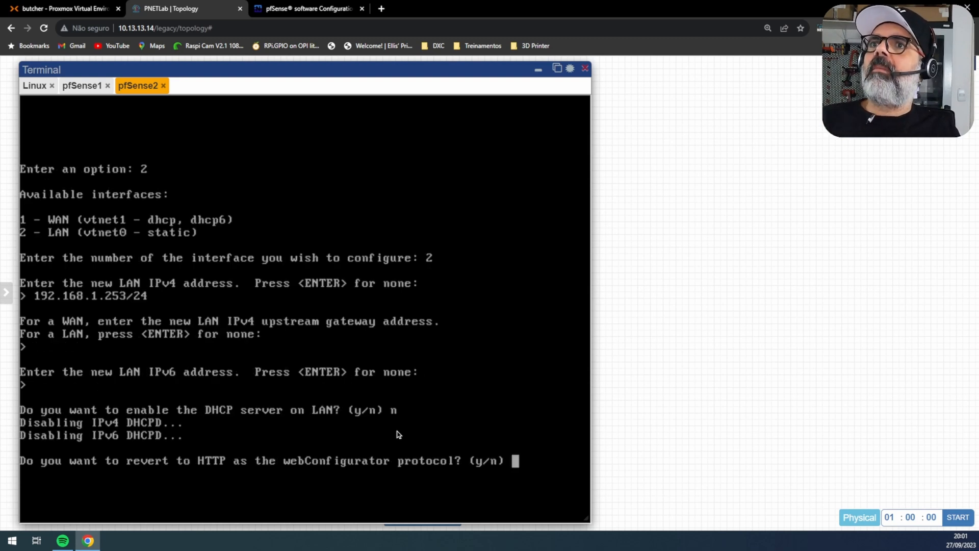
{"action": "type", "text": "n"}
{"action": "key", "text": "Return"}
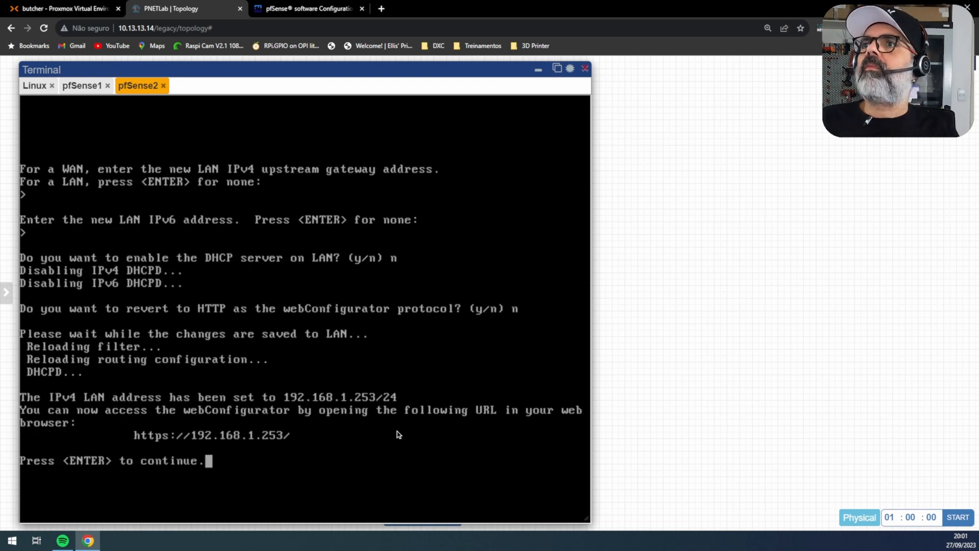
{"action": "key", "text": "Return"}
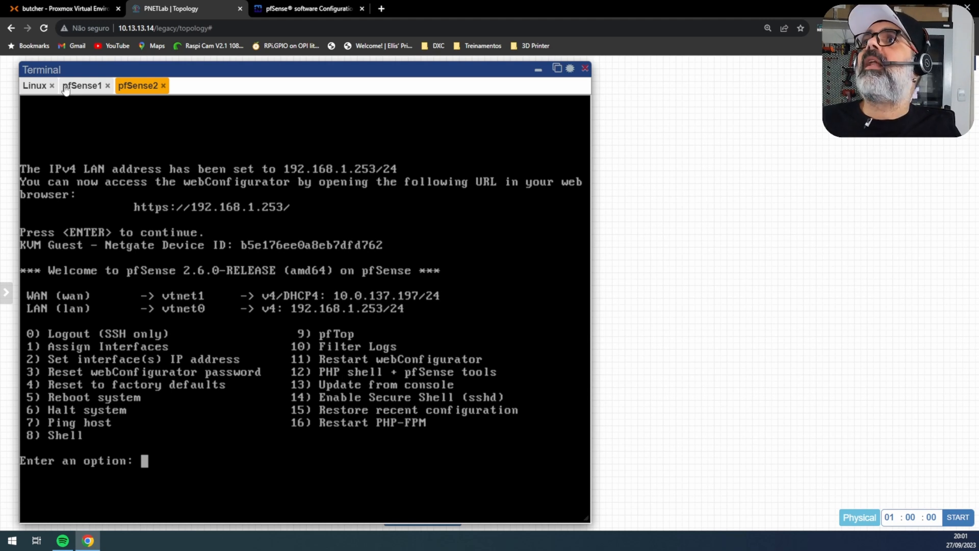
Step: Open 192.168.1.253 in a new tab, accept the certificate and log in as admin
{"action": "left_click", "coordinate": [33, 88]}
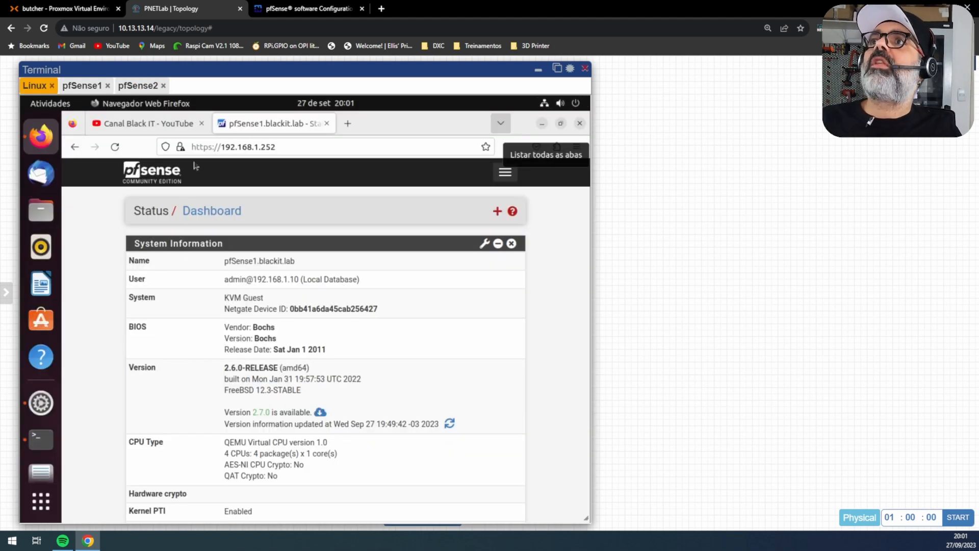
{"action": "left_click", "coordinate": [350, 124]}
{"action": "type", "text": "192.168.1.252/"}
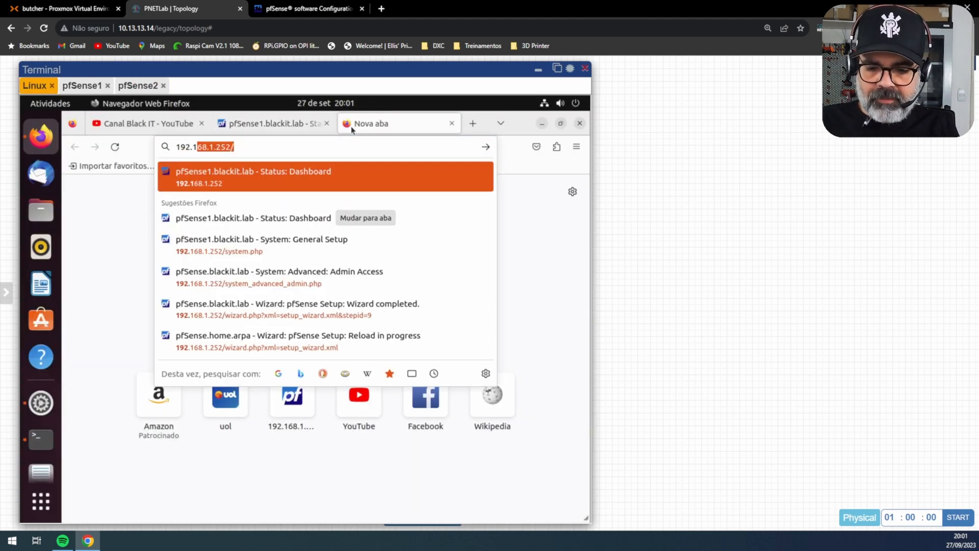
{"action": "key", "text": "Return"}
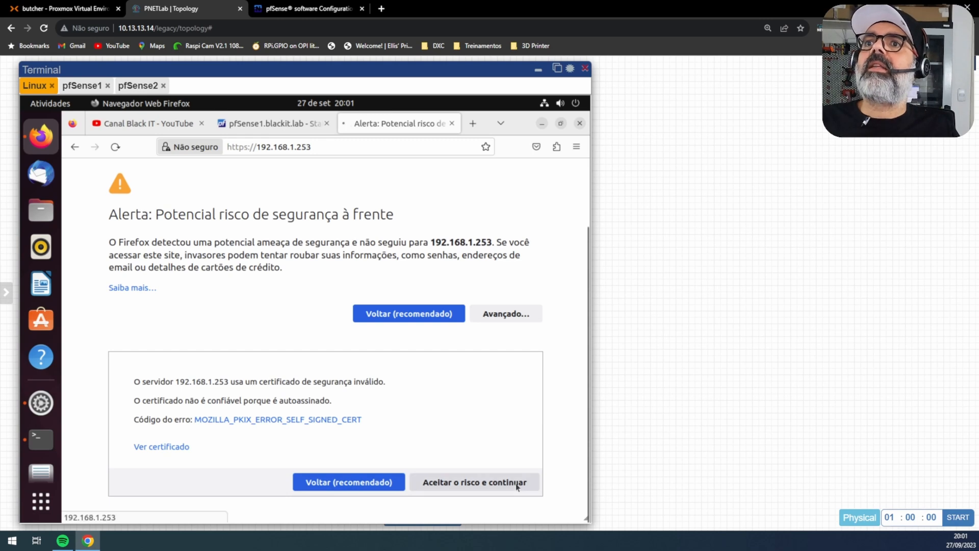
{"action": "left_click", "coordinate": [517, 486]}
{"action": "left_click", "coordinate": [337, 316]}
{"action": "type", "text": "adminp"}
{"action": "key", "text": "BackSpace"}
{"action": "type", "text": "pfsense"}
{"action": "key", "text": "Return"}
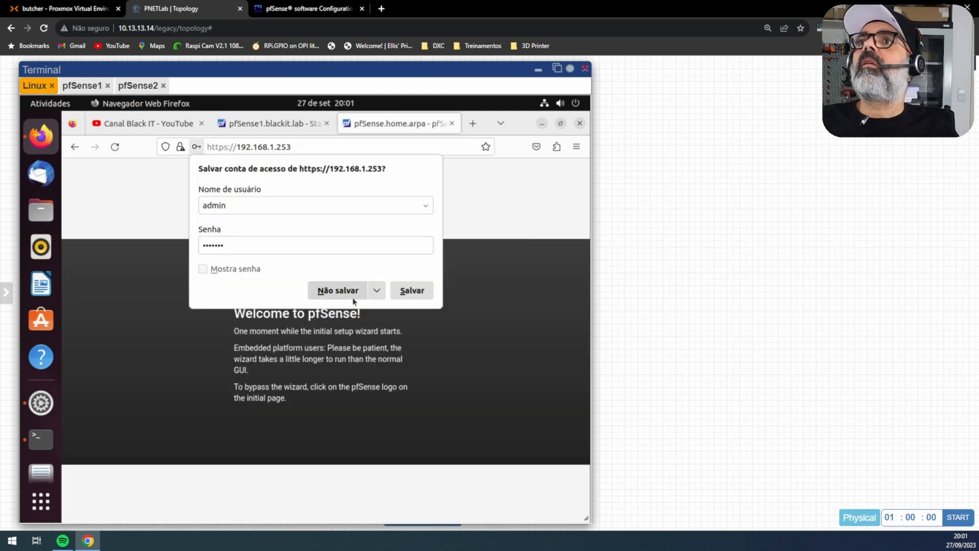
{"action": "left_click", "coordinate": [341, 291]}
Step: In the Setup Wizard, set hostname pfSense2, domain blackit.lab and primary DNS 1.1.1.1
{"action": "left_click", "coordinate": [219, 455]}
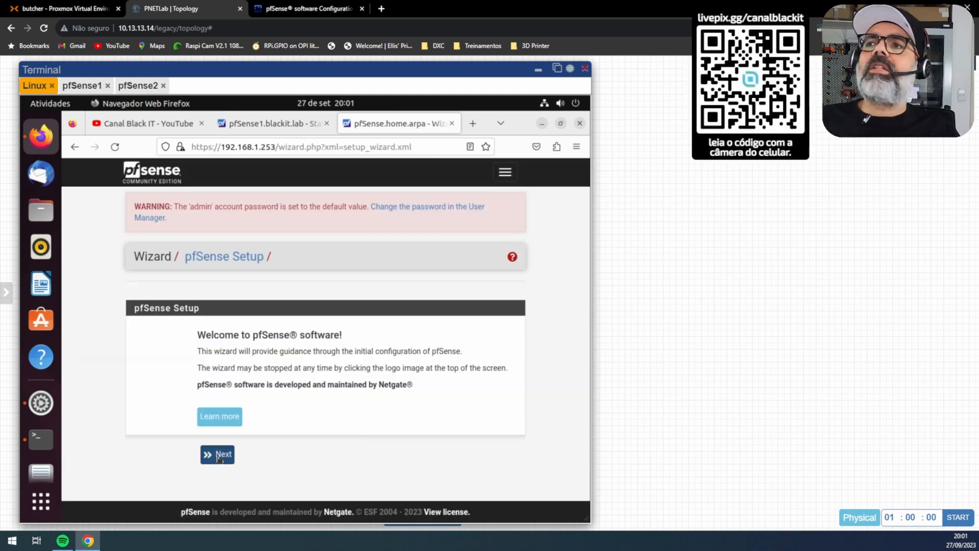
{"action": "left_click", "coordinate": [218, 499]}
{"action": "left_click", "coordinate": [277, 353]}
{"action": "type", "text": "2"}
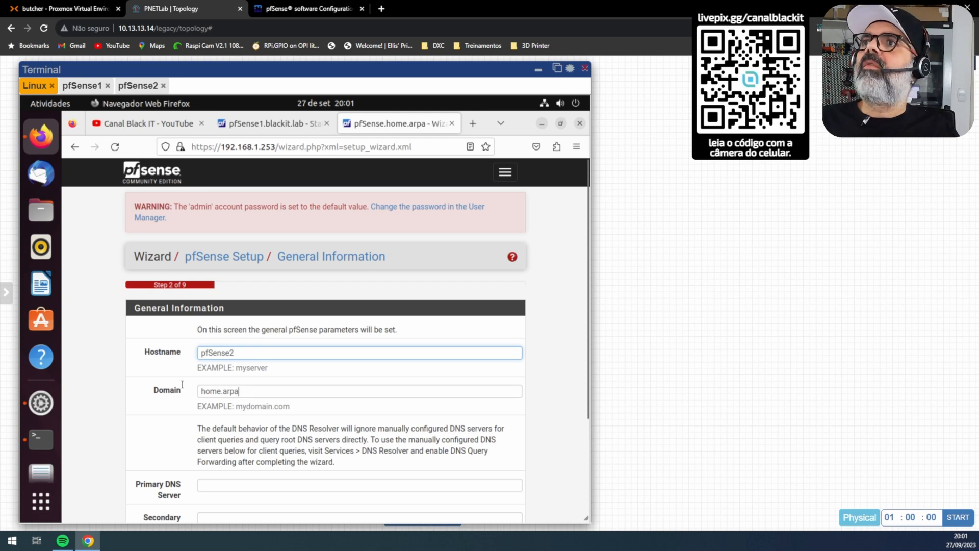
{"action": "key", "text": "Tab"}
{"action": "type", "text": "black"}
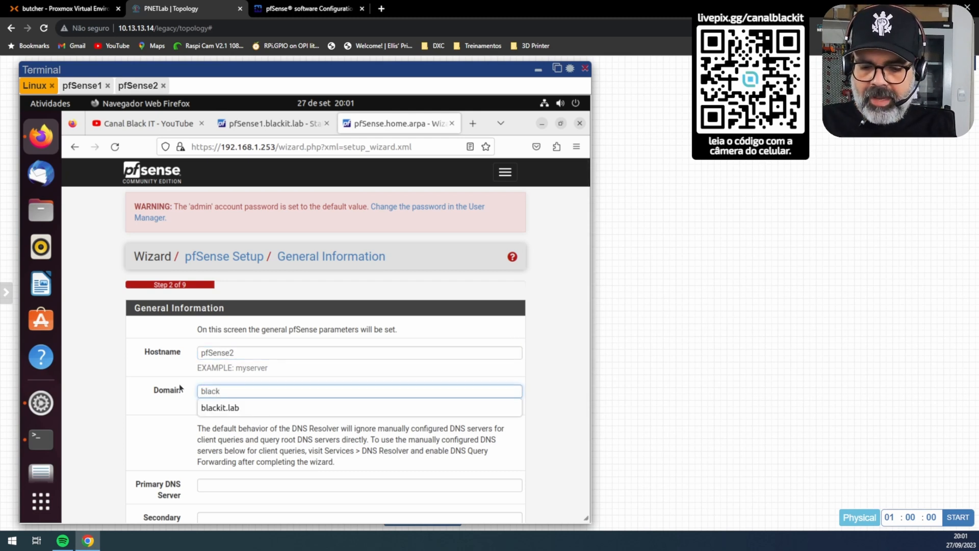
{"action": "type", "text": "it.lab"}
{"action": "scroll", "coordinate": [237, 393], "scroll_direction": "down", "scroll_amount": 3}
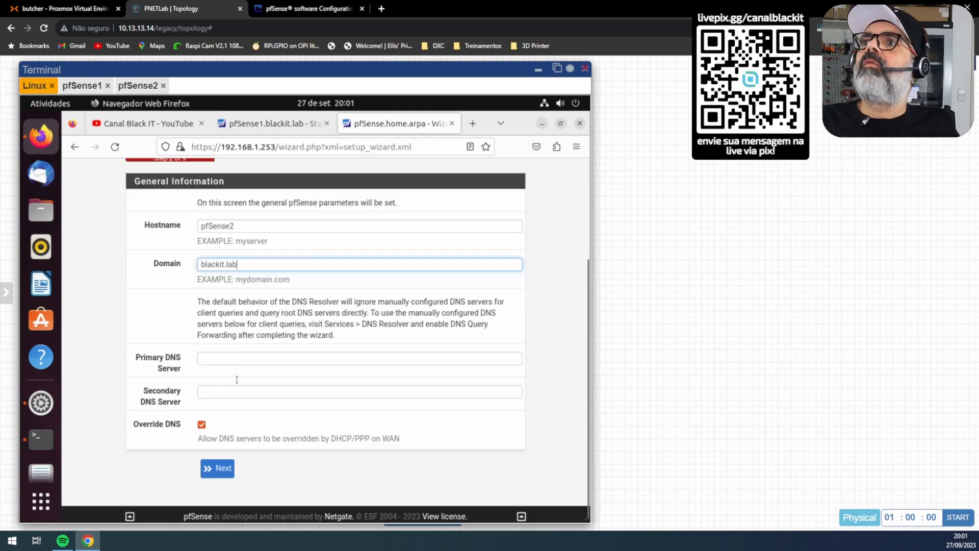
{"action": "type", "text": "1"}
{"action": "left_click", "coordinate": [213, 375]}
{"action": "left_click", "coordinate": [218, 468]}
Step: Set timezone America/Sao_Paulo and keep LAN at 192.168.1.253/24 through the interface steps
{"action": "left_click", "coordinate": [230, 391]}
{"action": "scroll", "coordinate": [230, 389], "scroll_direction": "up", "scroll_amount": 20}
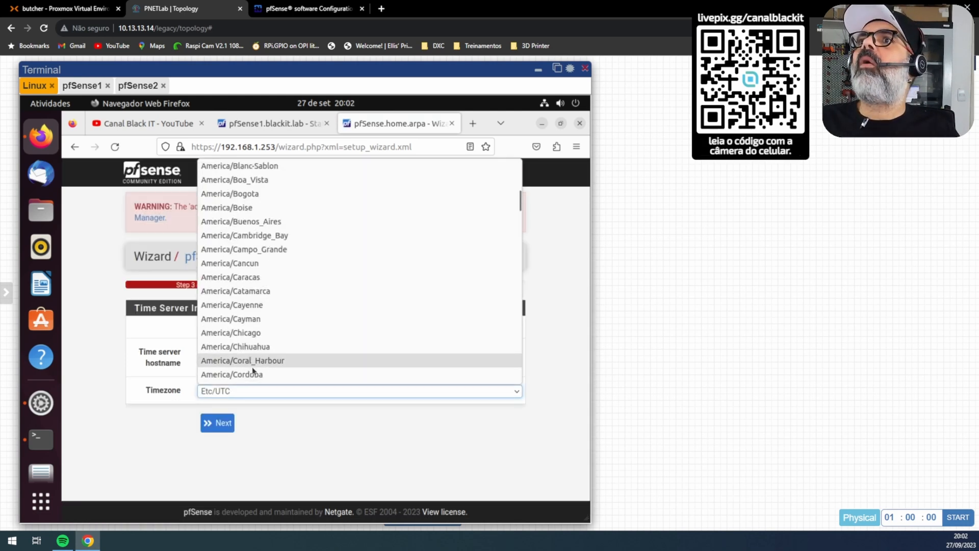
{"action": "scroll", "coordinate": [252, 366], "scroll_direction": "down", "scroll_amount": 20}
{"action": "left_click", "coordinate": [245, 194]}
{"action": "left_click", "coordinate": [216, 422]}
{"action": "scroll", "coordinate": [250, 437], "scroll_direction": "down", "scroll_amount": 10}
{"action": "scroll", "coordinate": [249, 438], "scroll_direction": "up", "scroll_amount": 8}
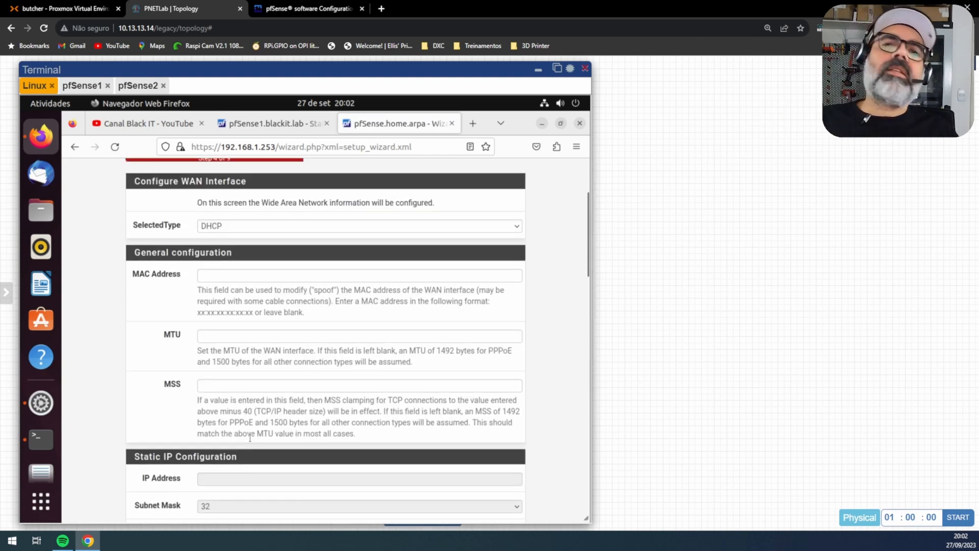
{"action": "scroll", "coordinate": [250, 438], "scroll_direction": "up", "scroll_amount": 3}
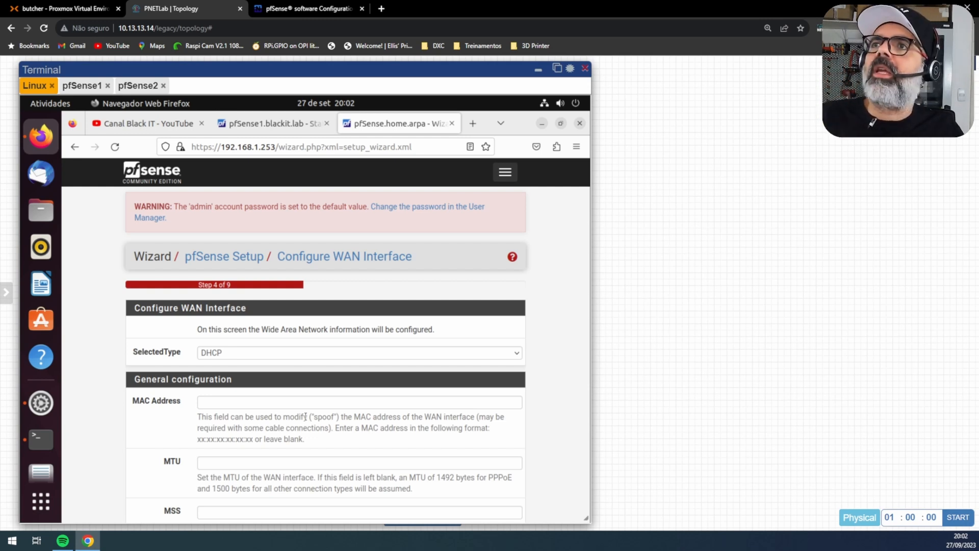
{"action": "scroll", "coordinate": [305, 417], "scroll_direction": "down", "scroll_amount": 2}
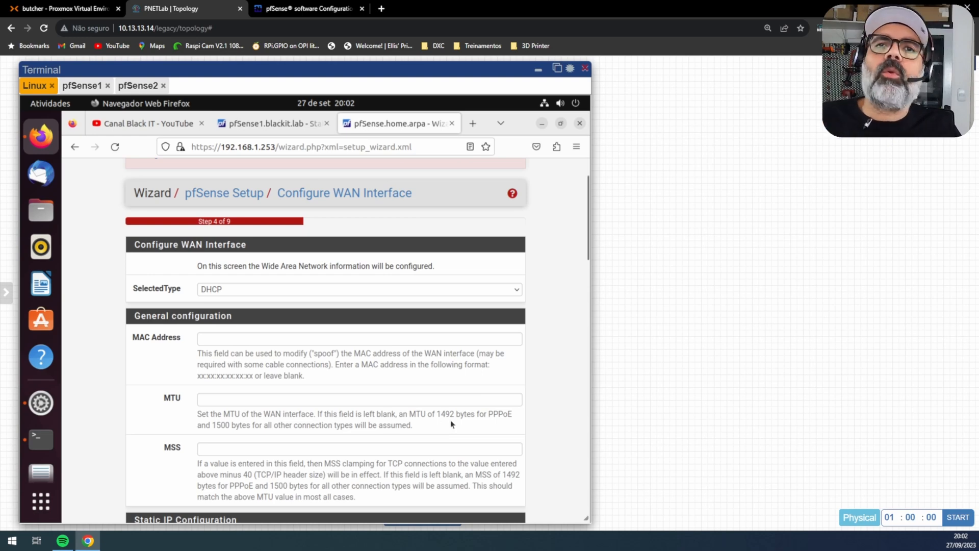
{"action": "scroll", "coordinate": [450, 419], "scroll_direction": "down", "scroll_amount": 10}
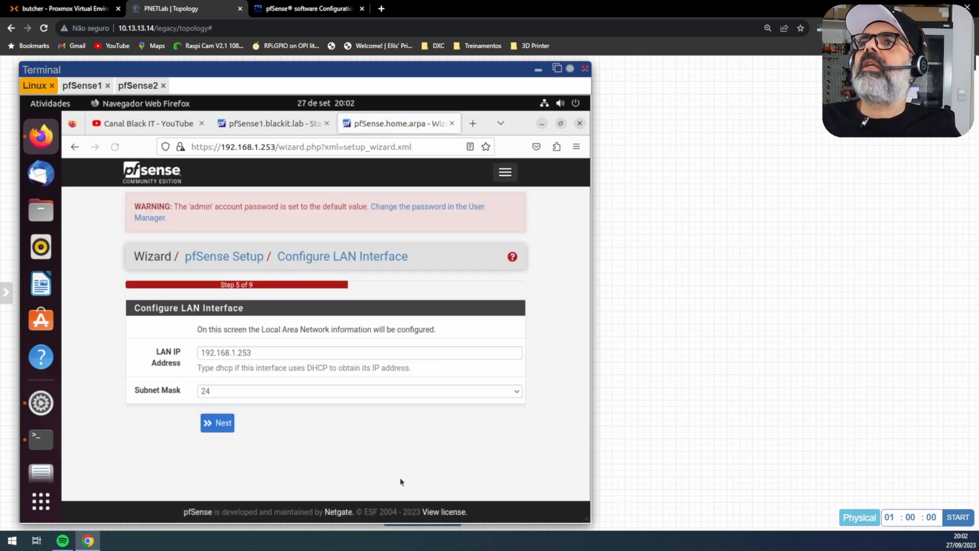
{"action": "left_click", "coordinate": [224, 423]}
Step: Set a new admin password, finish the wizard and dismiss the thank-you message
{"action": "left_click", "coordinate": [242, 362]}
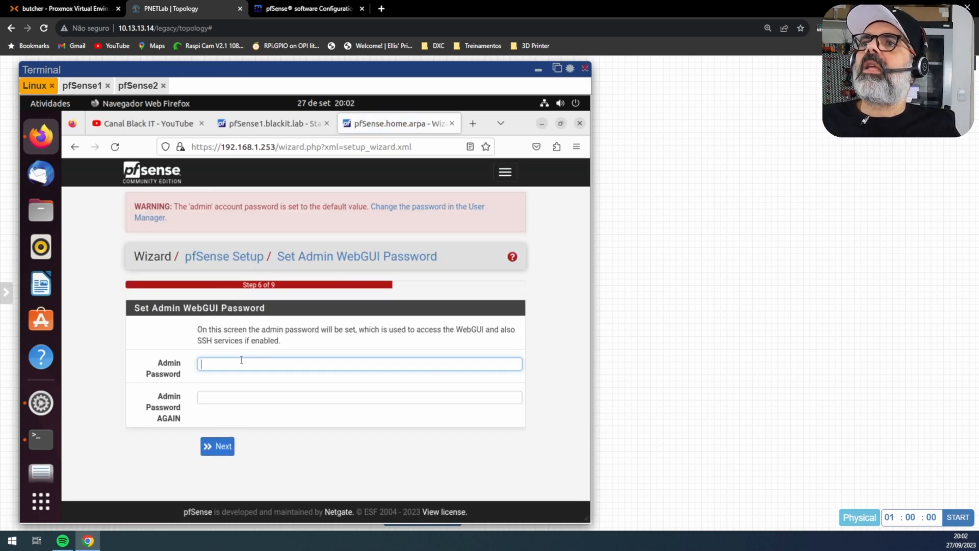
{"action": "type", "text": "P@ssw0rd!"}
{"action": "key", "text": "Tab"}
{"action": "type", "text": "P@ssw0rd!"}
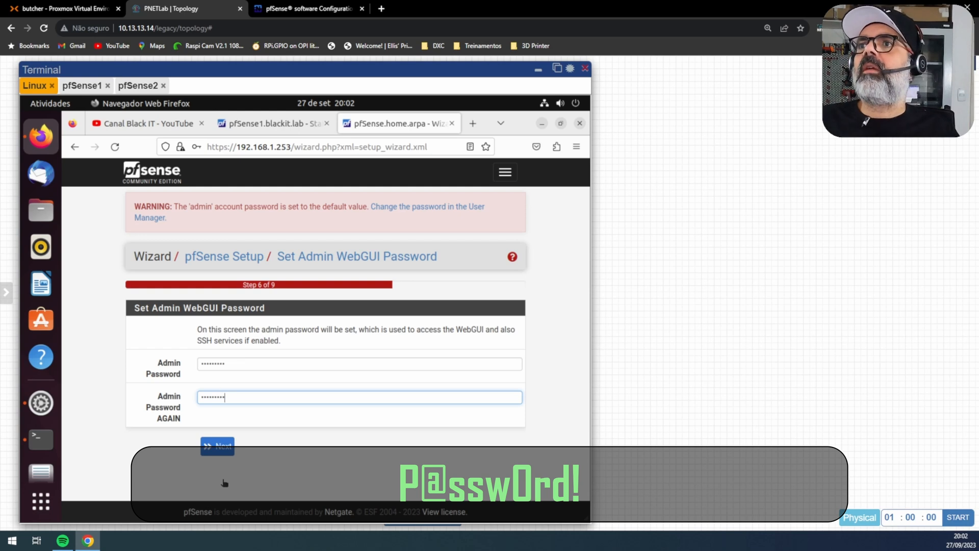
{"action": "left_click", "coordinate": [225, 446]}
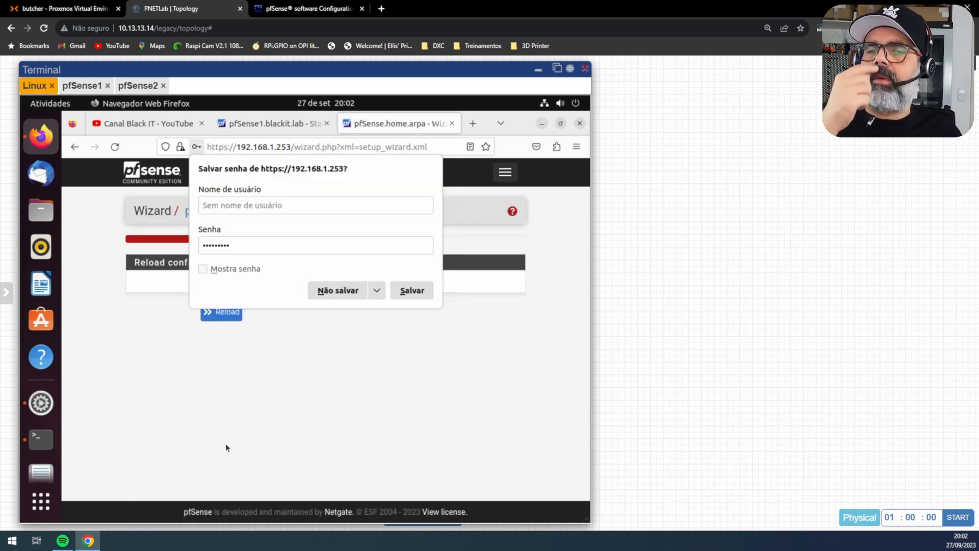
{"action": "left_click", "coordinate": [226, 445]}
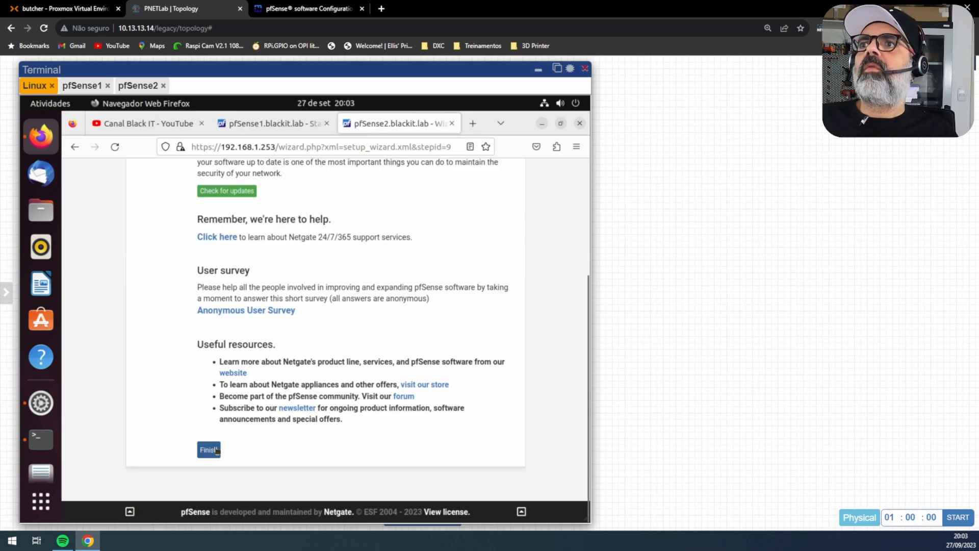
{"action": "left_click", "coordinate": [216, 449]}
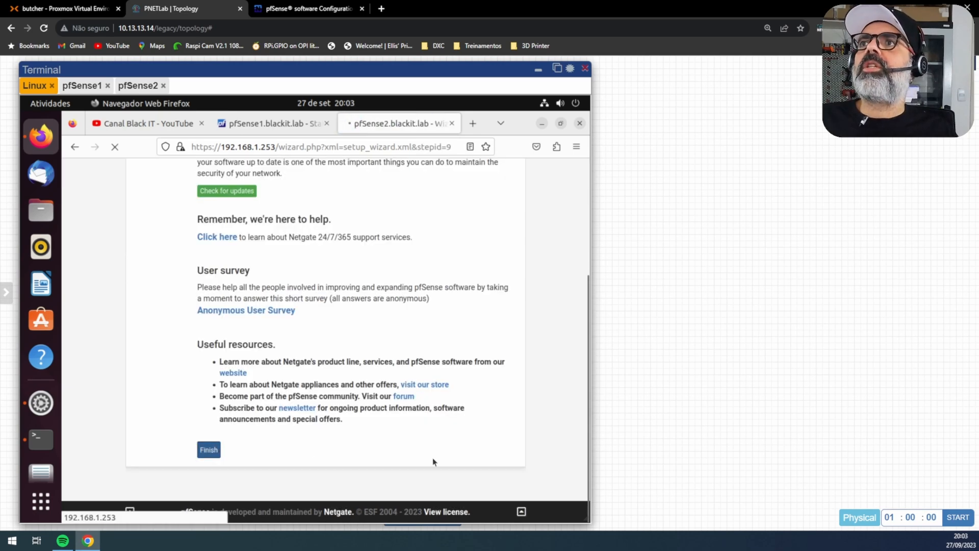
{"action": "left_click", "coordinate": [472, 289]}
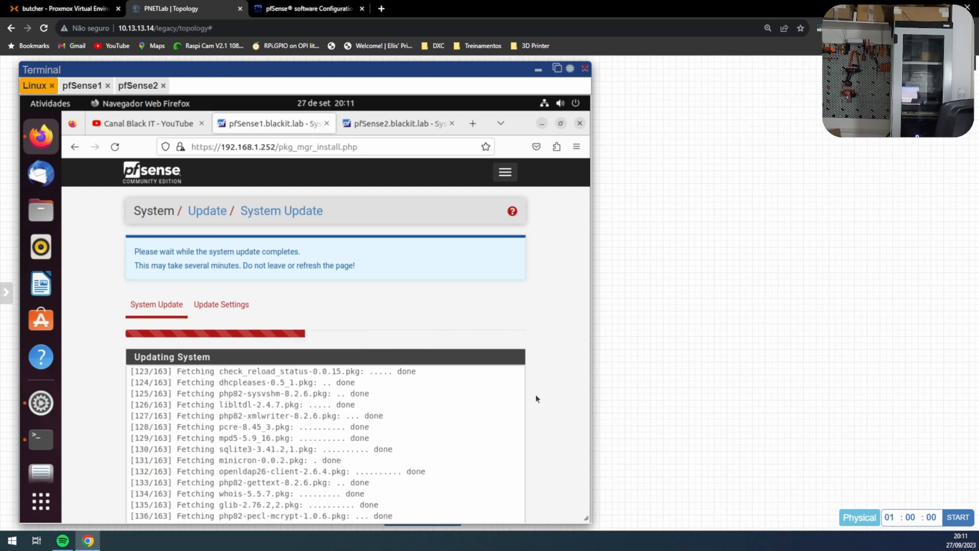
Step: Watch pfSense1 reboot, check both dashboards show 2.7.0-RELEASE, then minimize the console
{"action": "left_click", "coordinate": [81, 85]}
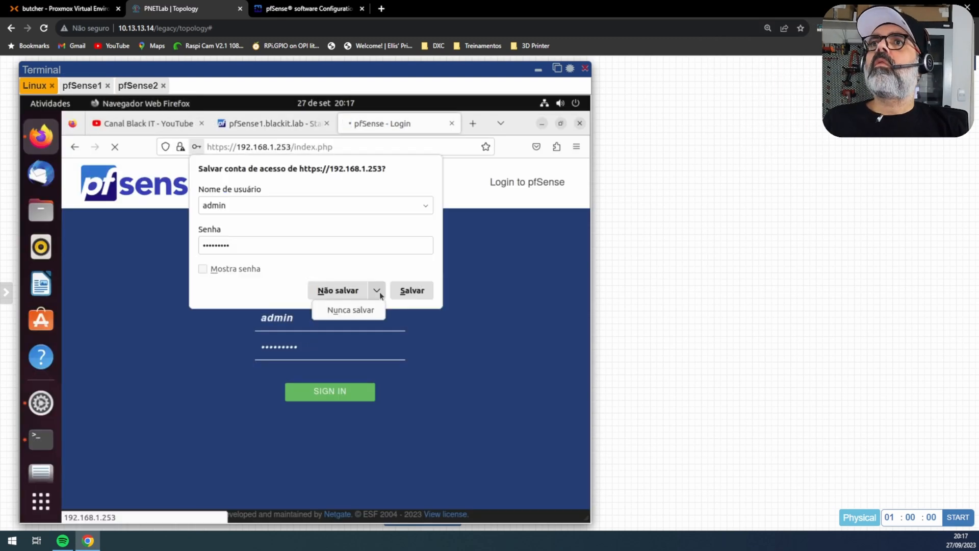
{"action": "left_click", "coordinate": [378, 289]}
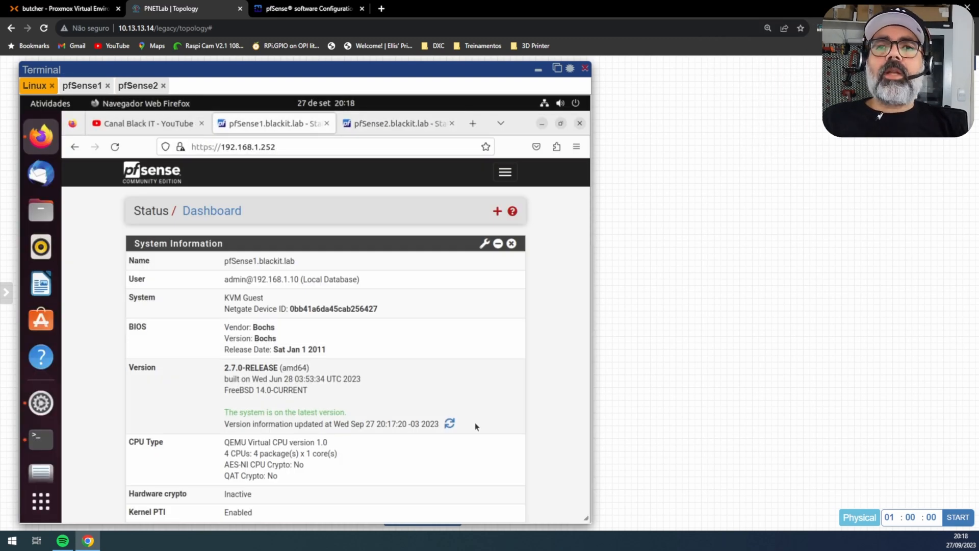
{"action": "left_click", "coordinate": [339, 123]}
{"action": "left_click", "coordinate": [282, 130]}
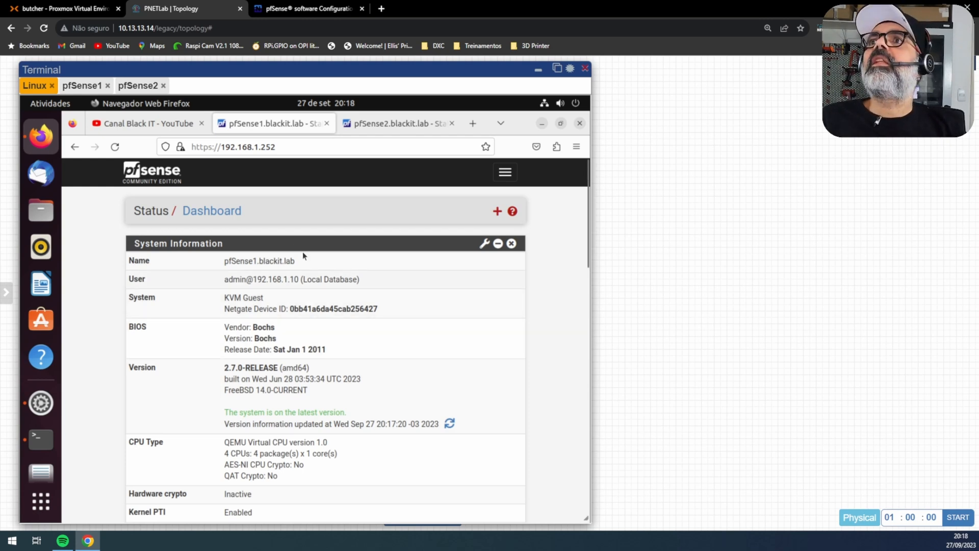
{"action": "left_click", "coordinate": [538, 69]}
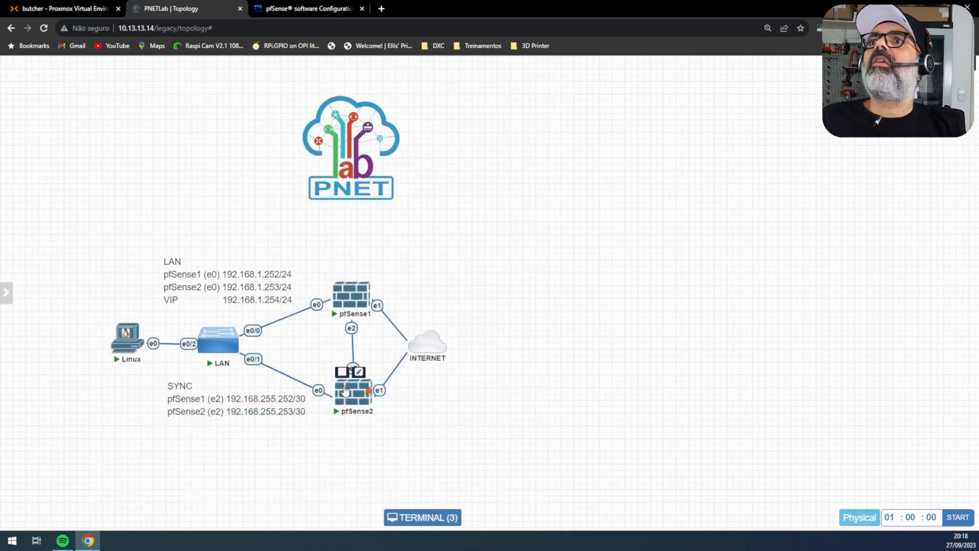
Step: On pfSense1's Interface Assignments page, add vtnet2 as OPT1 and open its settings
{"action": "mouse_move", "coordinate": [355, 394]}
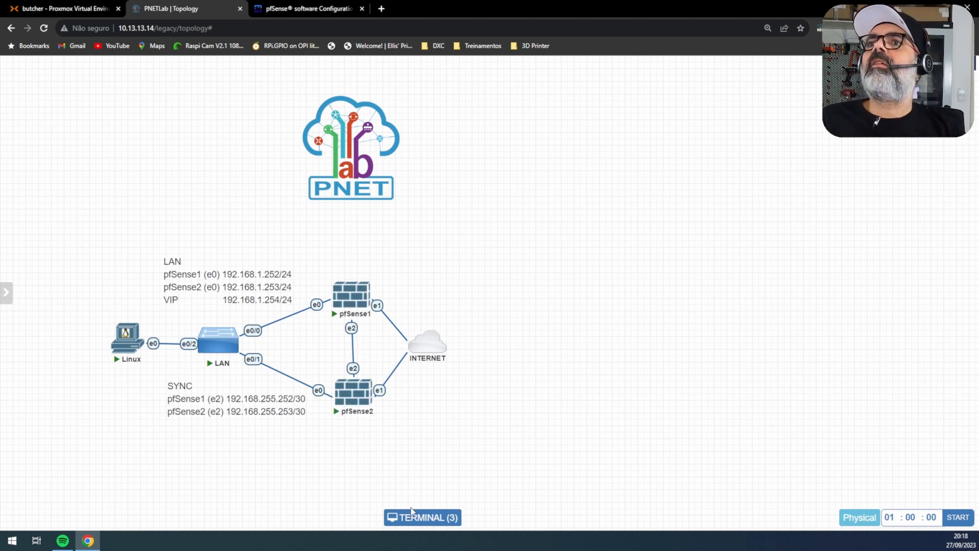
{"action": "left_click", "coordinate": [390, 517]}
{"action": "left_click", "coordinate": [514, 170]}
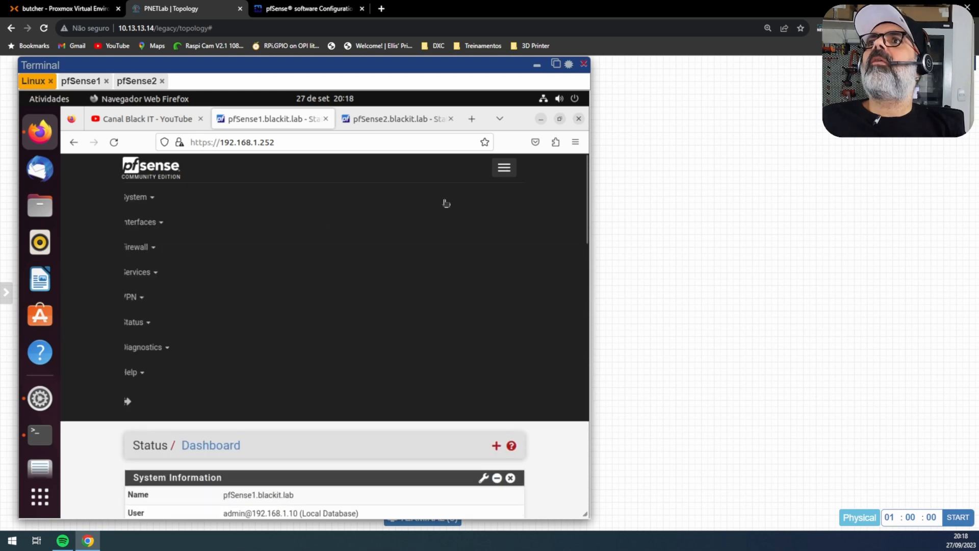
{"action": "left_click", "coordinate": [161, 223]}
{"action": "left_click", "coordinate": [160, 249]}
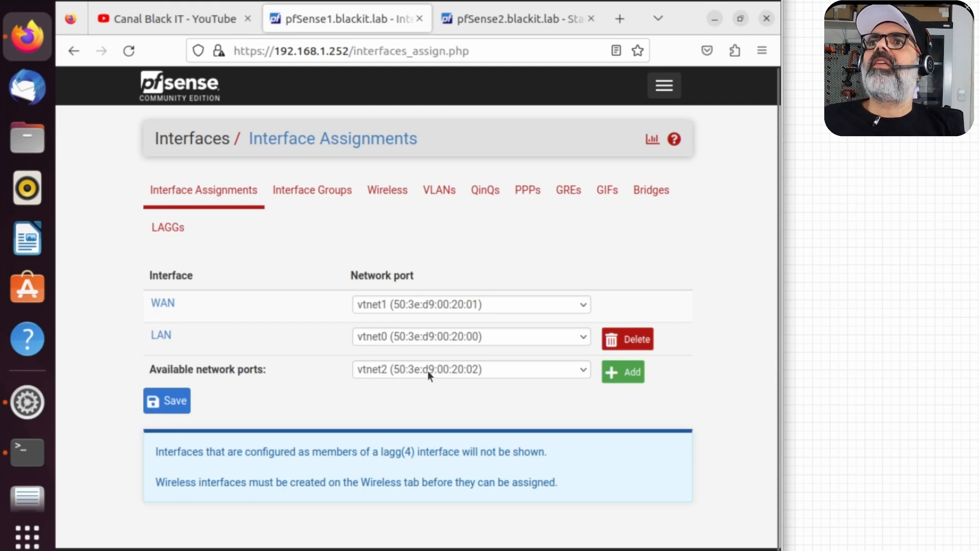
{"action": "left_click", "coordinate": [630, 375]}
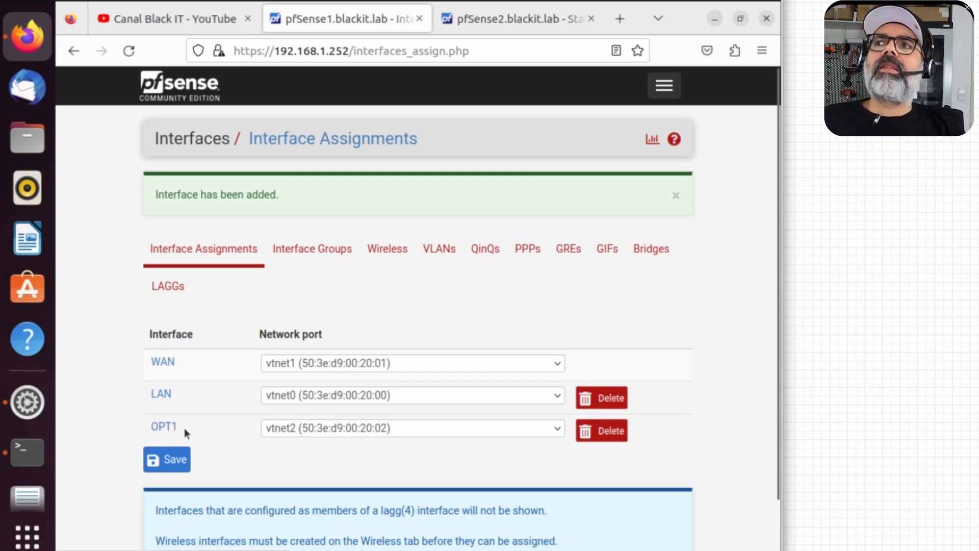
{"action": "left_click", "coordinate": [167, 428]}
Step: Enable OPT1, rename it SYNC, give it static IPv4 192.168.255.252/30 and save
{"action": "left_click", "coordinate": [248, 213]}
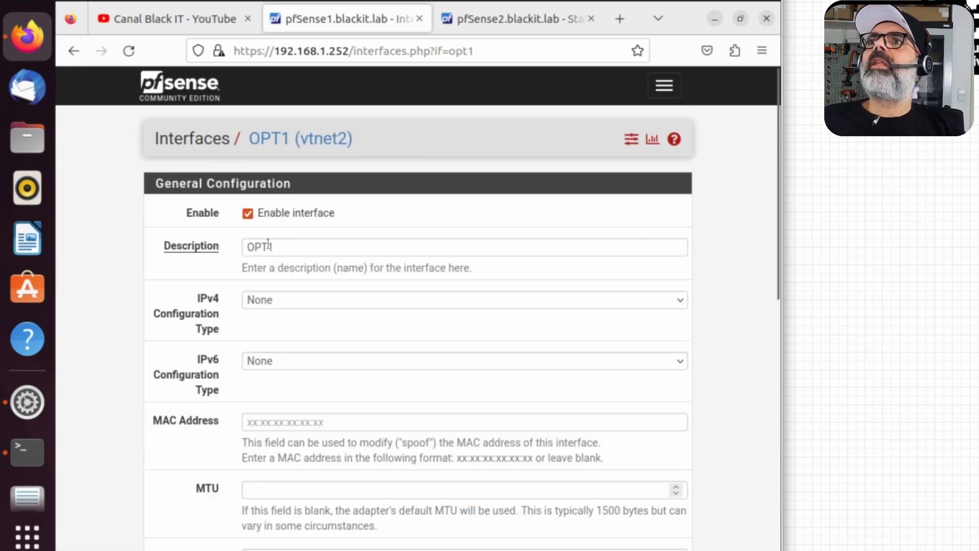
{"action": "double_click", "coordinate": [282, 251]}
{"action": "type", "text": "SYNC"}
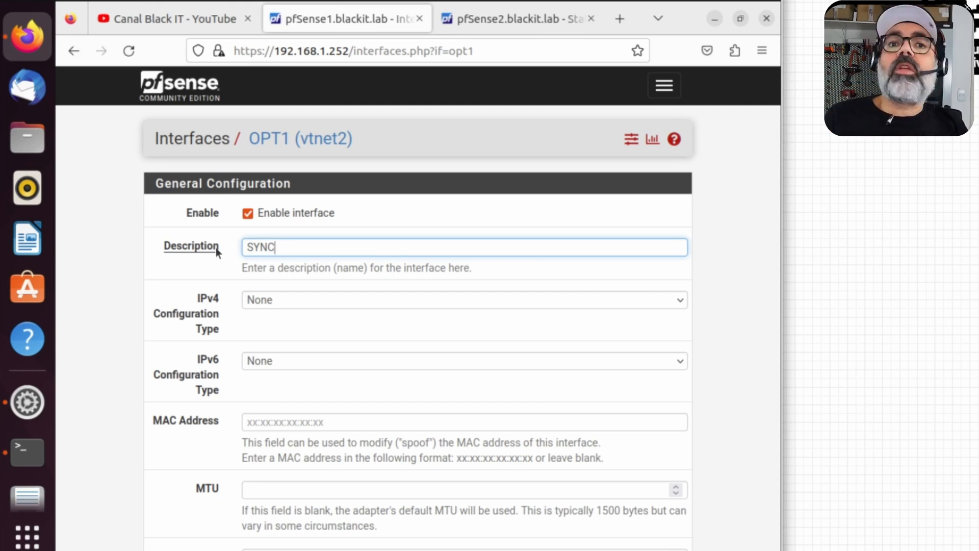
{"action": "left_click", "coordinate": [281, 299]}
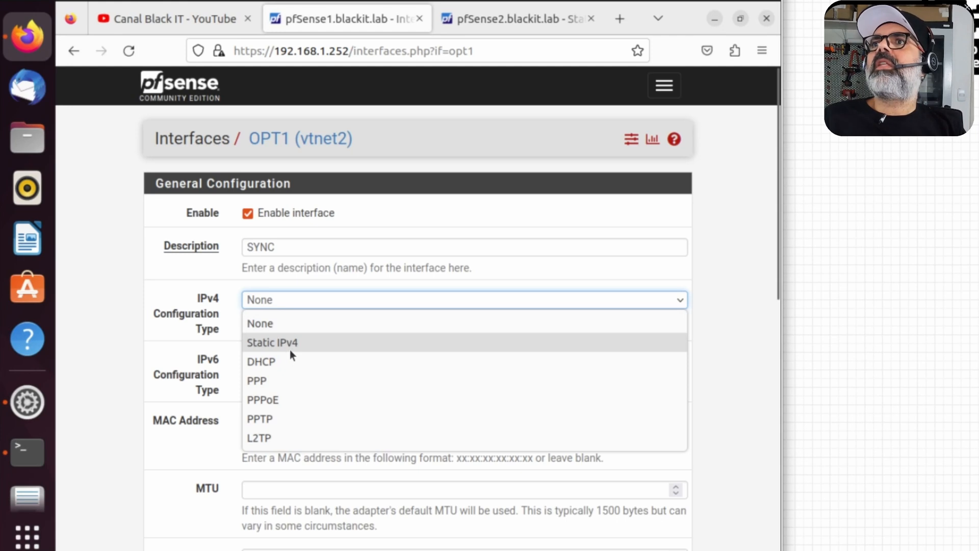
{"action": "left_click", "coordinate": [285, 343]}
{"action": "scroll", "coordinate": [589, 363], "scroll_direction": "down", "scroll_amount": 7}
{"action": "left_click", "coordinate": [422, 406]}
{"action": "type", "text": "192.168."}
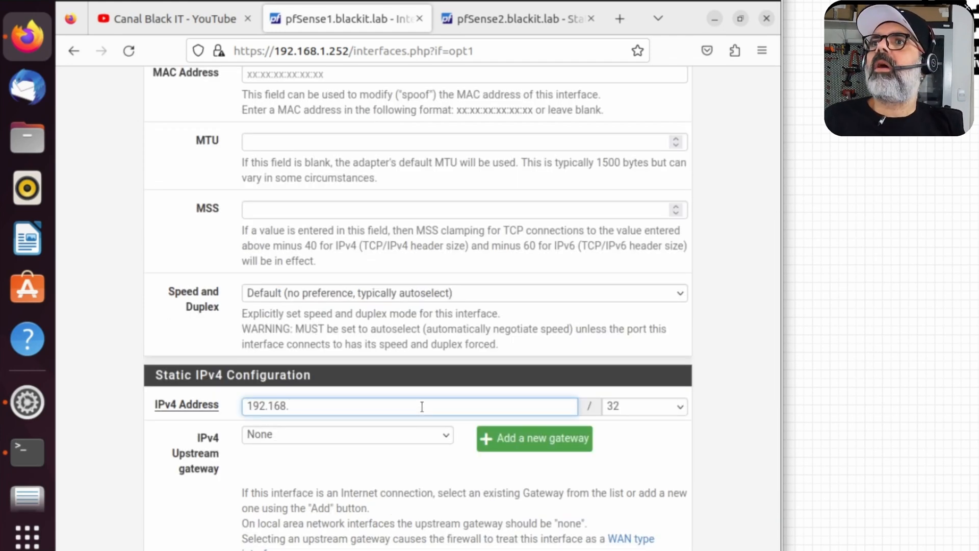
{"action": "type", "text": "255.2"}
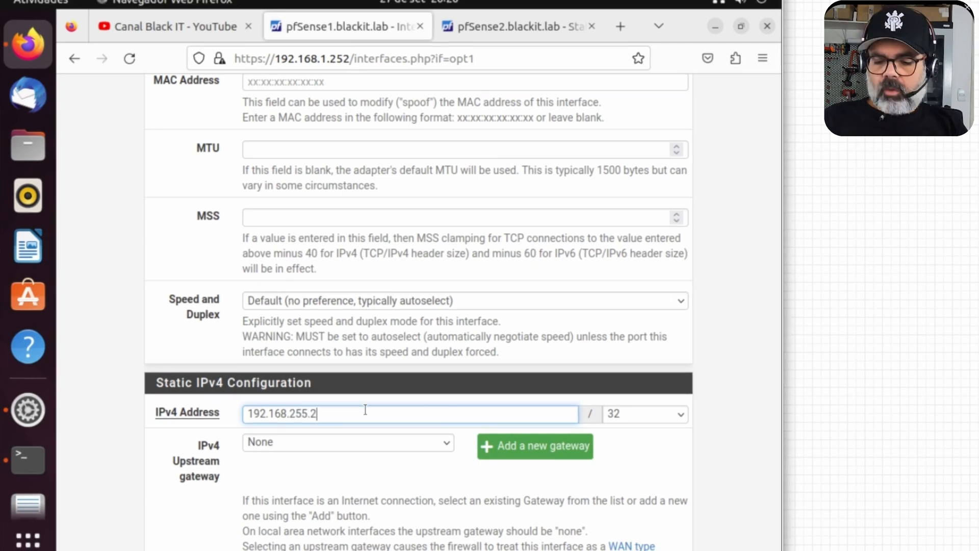
{"action": "type", "text": "52"}
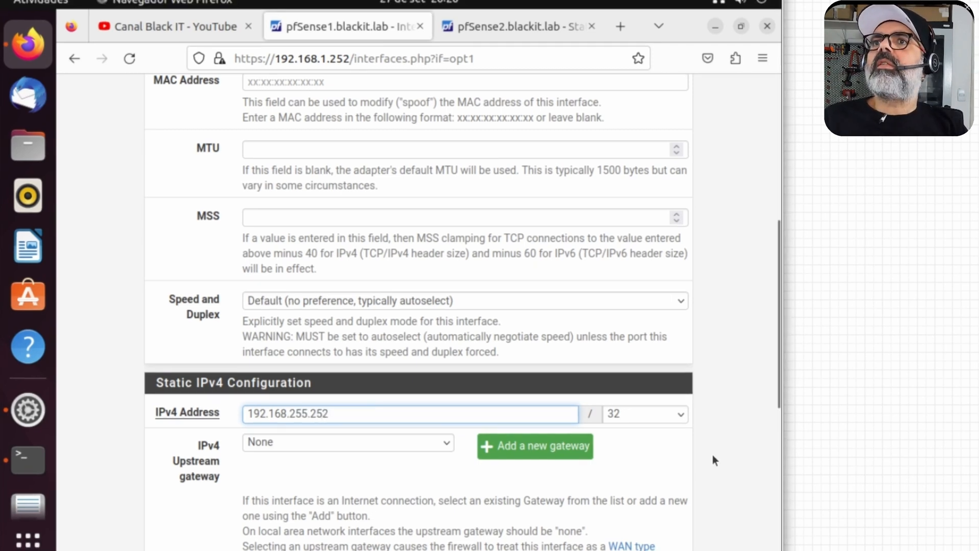
{"action": "left_click", "coordinate": [645, 414]}
{"action": "left_click", "coordinate": [608, 130]}
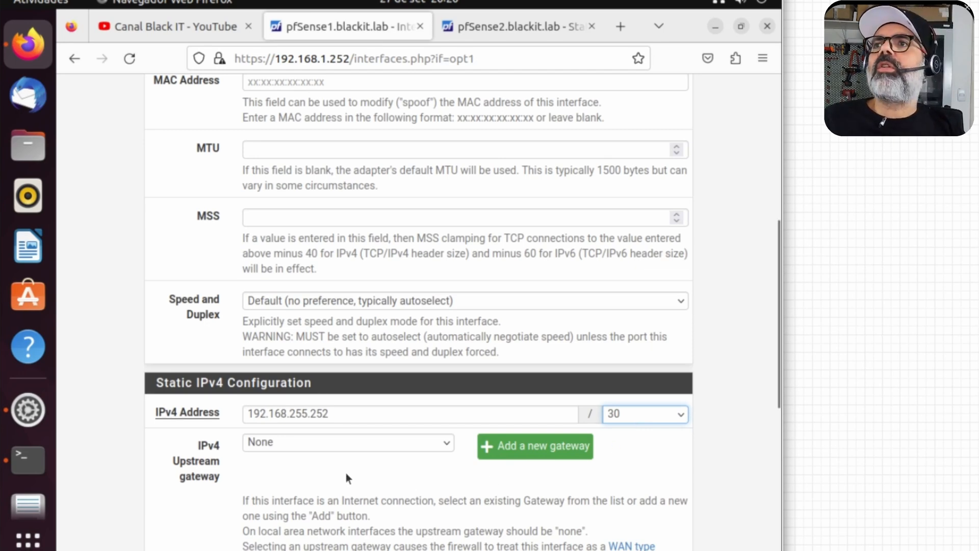
{"action": "scroll", "coordinate": [707, 437], "scroll_direction": "down", "scroll_amount": 8}
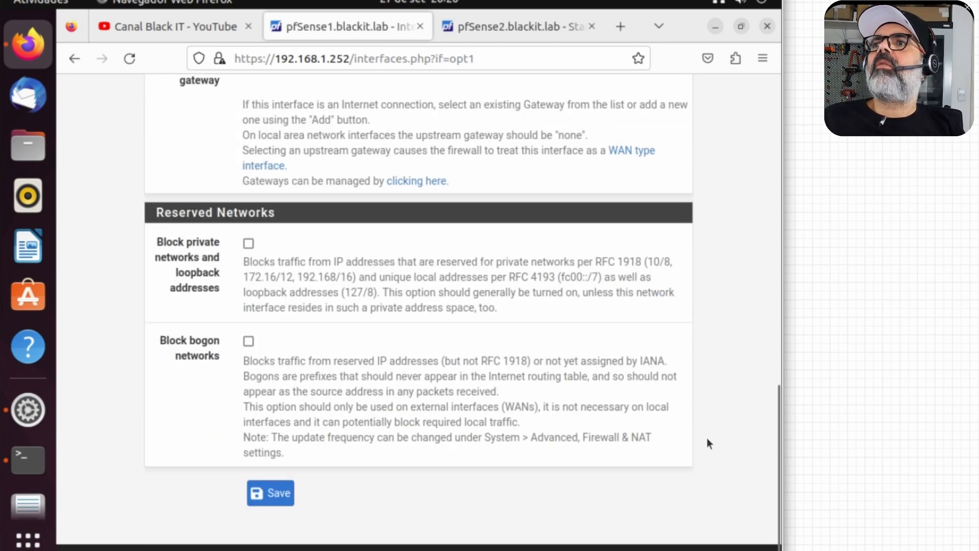
{"action": "left_click", "coordinate": [264, 502]}
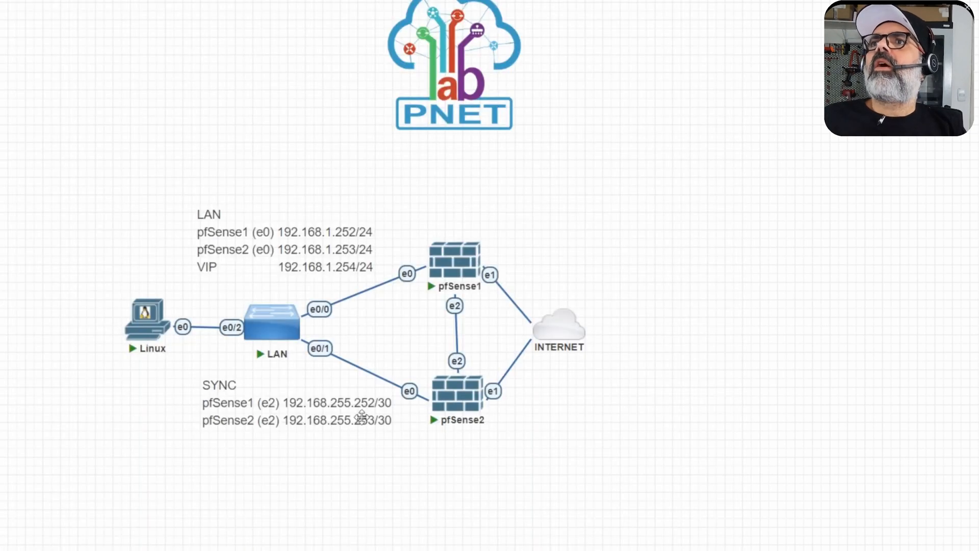
Step: Correct the SYNC address to 192.168.255.1/30 and apply the changes
{"action": "double_click", "coordinate": [361, 417]}
{"action": "left_click_drag", "start_coordinate": [360, 417], "coordinate": [384, 433]}
{"action": "type", "text": "192"}
{"action": "left_click", "coordinate": [365, 522]}
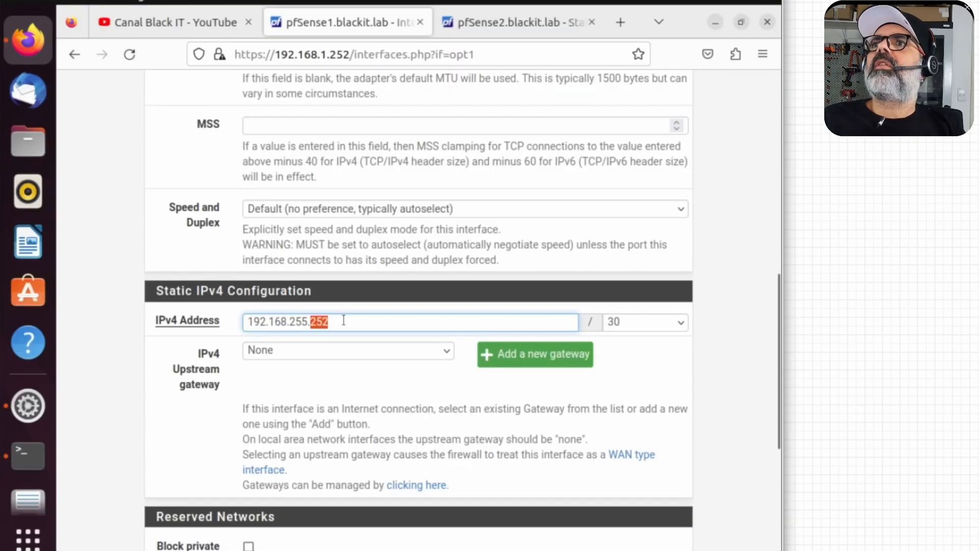
{"action": "type", "text": "192.168.255.1"}
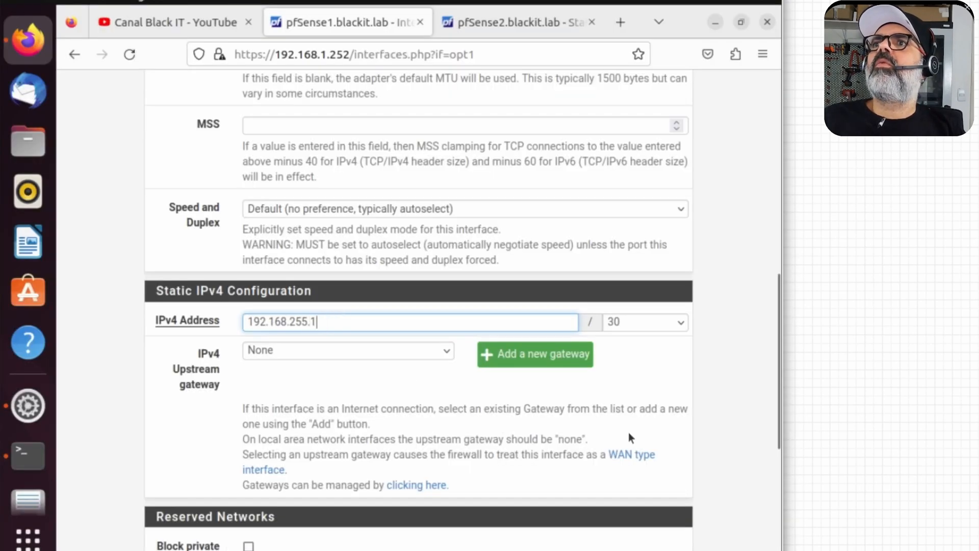
{"action": "left_click", "coordinate": [632, 205]}
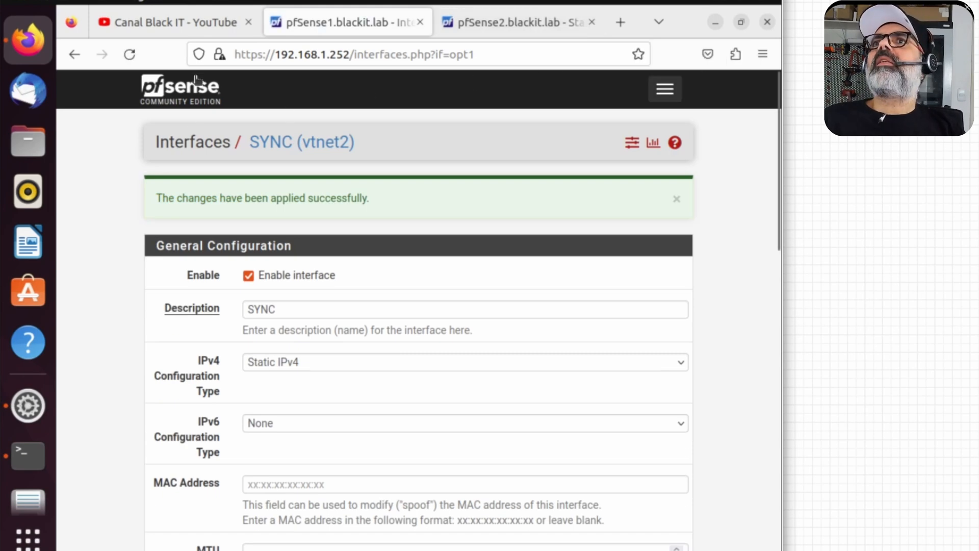
Step: Check SYNC on pfSense1's dashboard Interfaces widget, then switch to pfSense2's web interface
{"action": "left_click", "coordinate": [170, 90]}
{"action": "scroll", "coordinate": [739, 351], "scroll_direction": "down", "scroll_amount": 10}
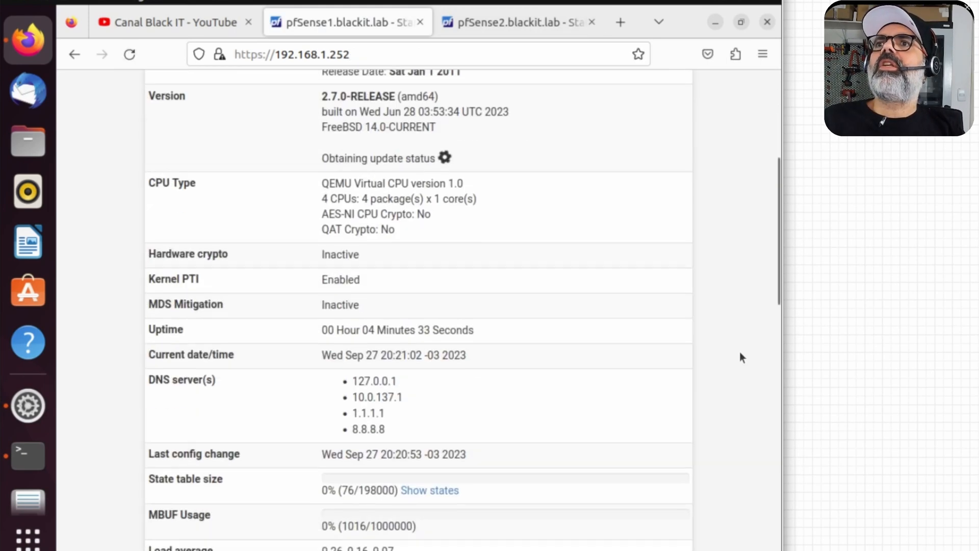
{"action": "scroll", "coordinate": [739, 351], "scroll_direction": "down", "scroll_amount": 6}
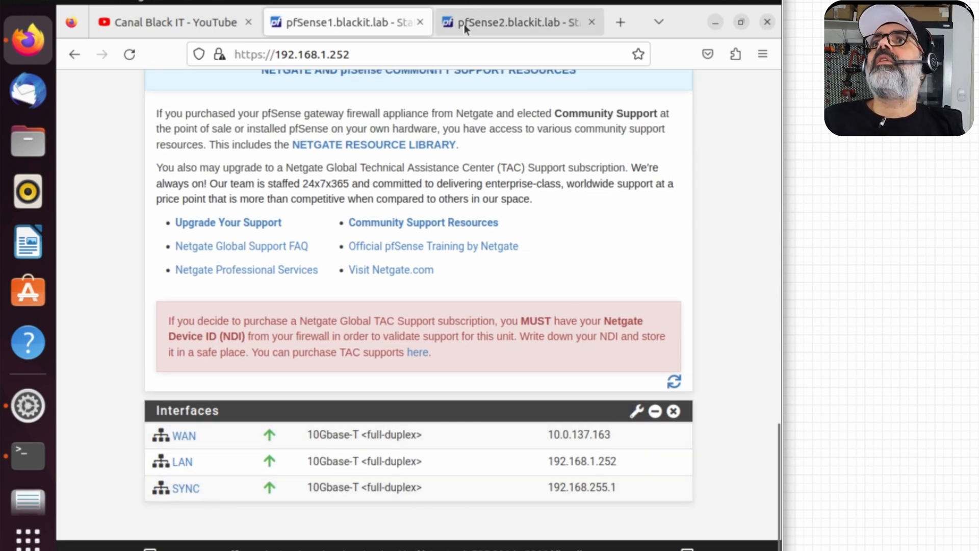
{"action": "left_click", "coordinate": [515, 22]}
{"action": "left_click", "coordinate": [176, 168]}
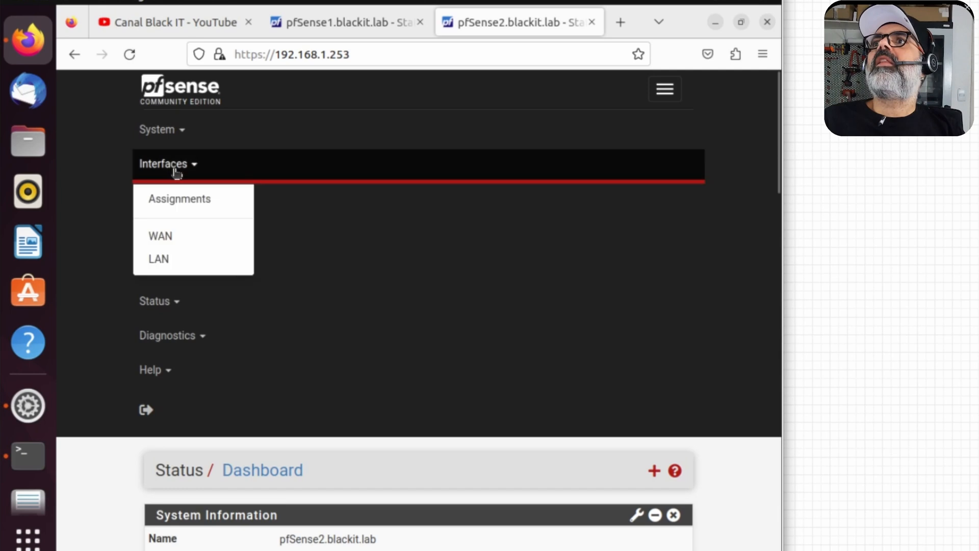
Step: On pfSense2, add OPT1 as an enabled interface named SYNC with static IPv4
{"action": "left_click", "coordinate": [192, 200]}
{"action": "left_click", "coordinate": [627, 377]}
{"action": "left_click", "coordinate": [167, 433]}
{"action": "left_click", "coordinate": [248, 217]}
{"action": "double_click", "coordinate": [284, 250]}
{"action": "type", "text": "SYNC"}
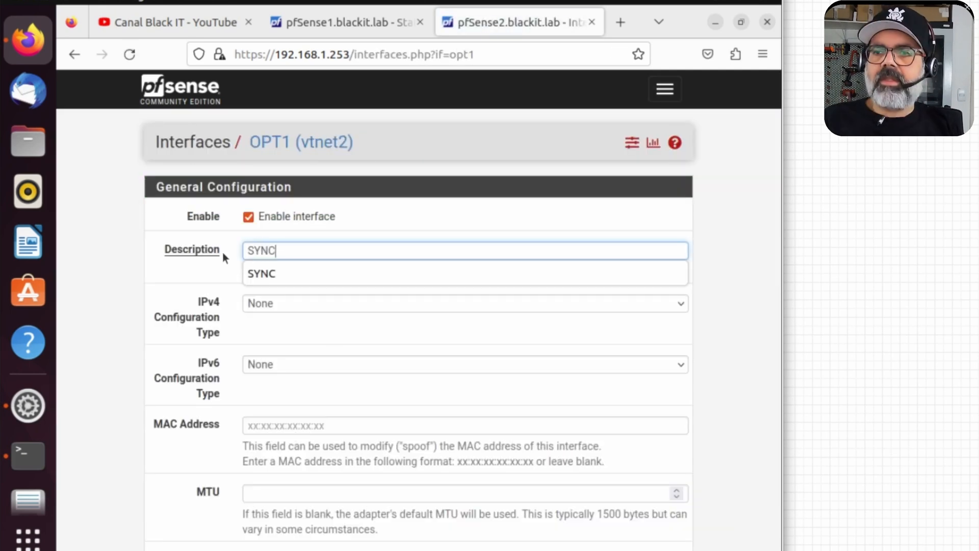
{"action": "left_click", "coordinate": [327, 303]}
{"action": "left_click", "coordinate": [316, 352]}
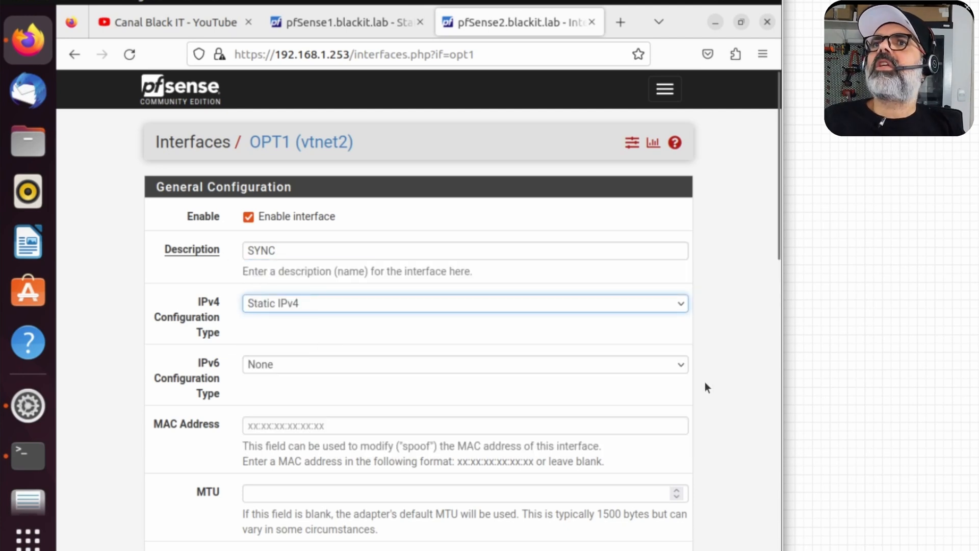
Step: Give SYNC the address 192.168.255.2/30, then save and apply the interface changes
{"action": "scroll", "coordinate": [718, 395], "scroll_direction": "down", "scroll_amount": 8}
{"action": "left_click", "coordinate": [380, 322]}
{"action": "type", "text": "192.168.255.2"}
{"action": "key", "text": "Tab"}
{"action": "key", "text": "Down"}
{"action": "key", "text": "Down"}
{"action": "left_click", "coordinate": [714, 393]}
{"action": "scroll", "coordinate": [715, 395], "scroll_direction": "down", "scroll_amount": 5}
{"action": "left_click", "coordinate": [270, 488]}
{"action": "left_click", "coordinate": [635, 203]}
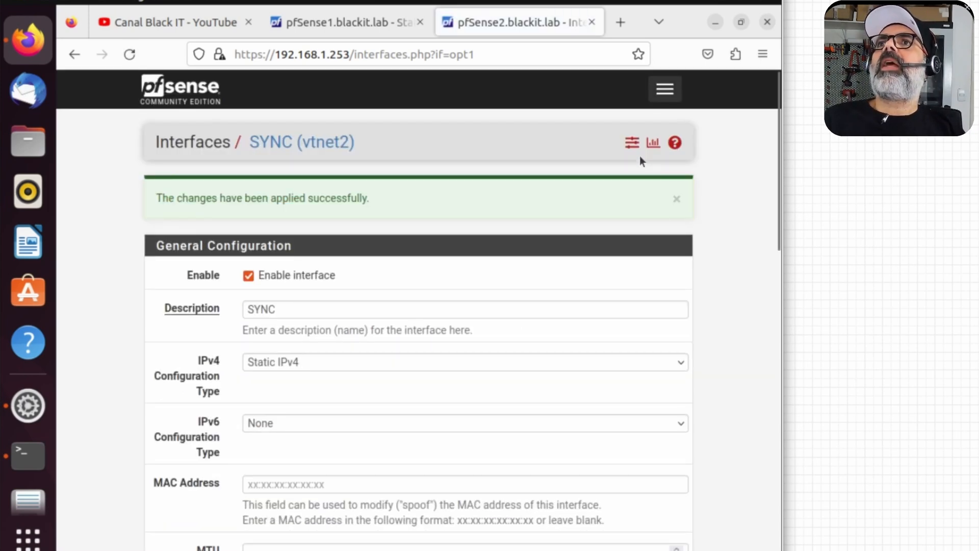
Step: Check pfSense2's dashboard for the SYNC interface, then return to pfSense1 from the lab topology
{"action": "left_click", "coordinate": [189, 97]}
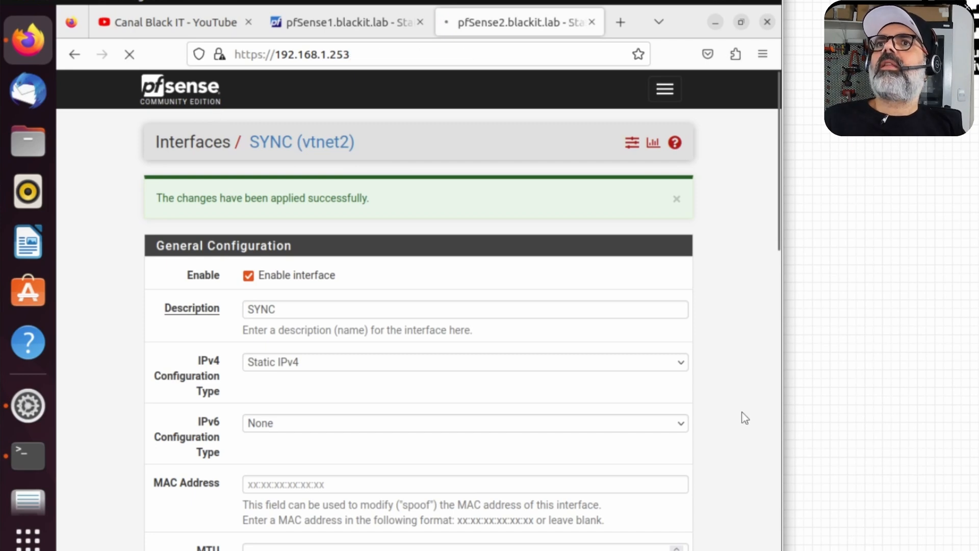
{"action": "scroll", "coordinate": [741, 412], "scroll_direction": "down", "scroll_amount": 20}
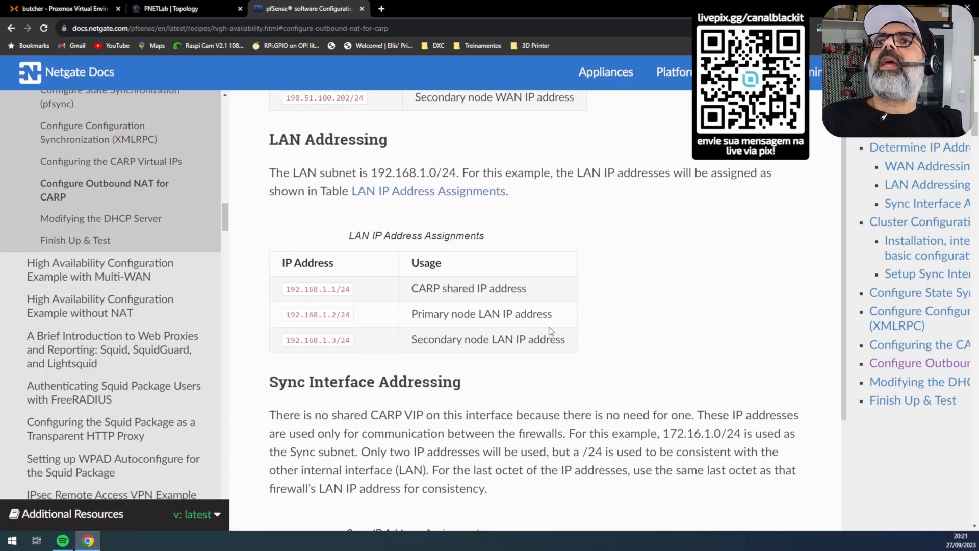
{"action": "scroll", "coordinate": [548, 329], "scroll_direction": "down", "scroll_amount": 15}
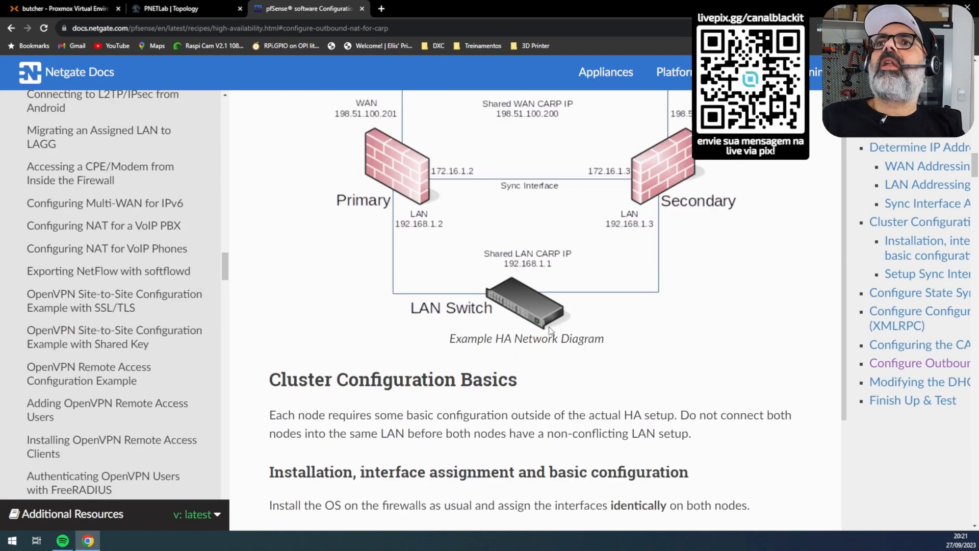
{"action": "scroll", "coordinate": [551, 331], "scroll_direction": "down", "scroll_amount": 20}
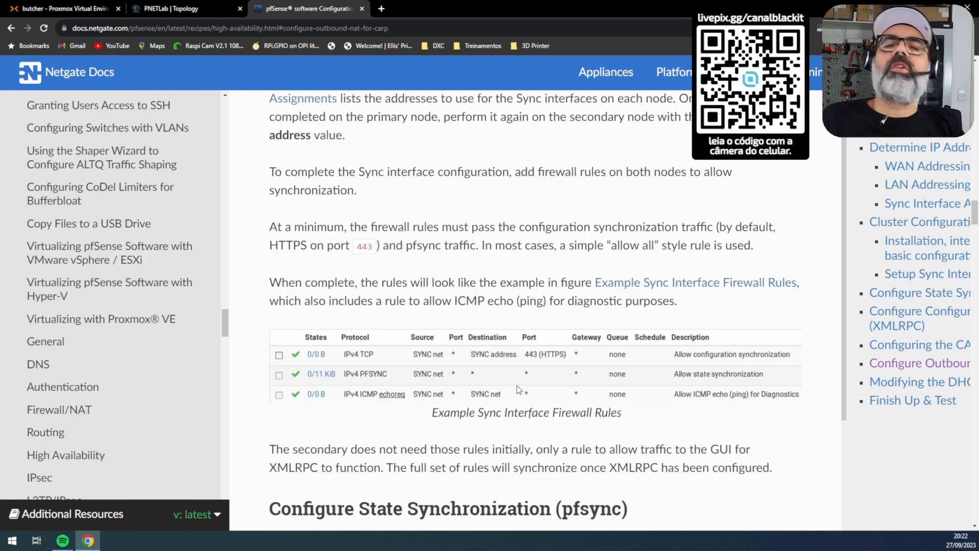
{"action": "left_click", "coordinate": [198, 9]}
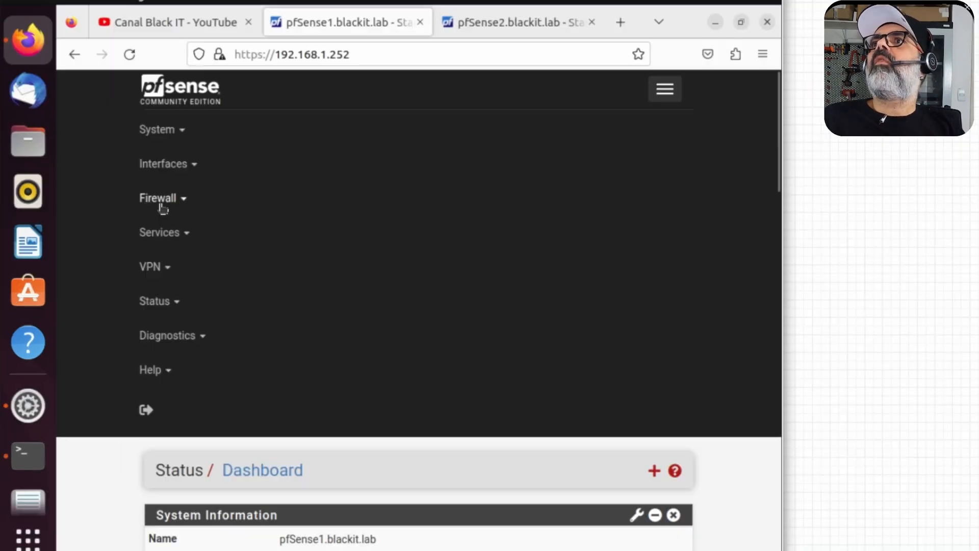
{"action": "left_click", "coordinate": [137, 253]}
Step: Start a new pass rule on pfSense1's SYNC interface with source SYNC net
{"action": "left_click", "coordinate": [183, 285]}
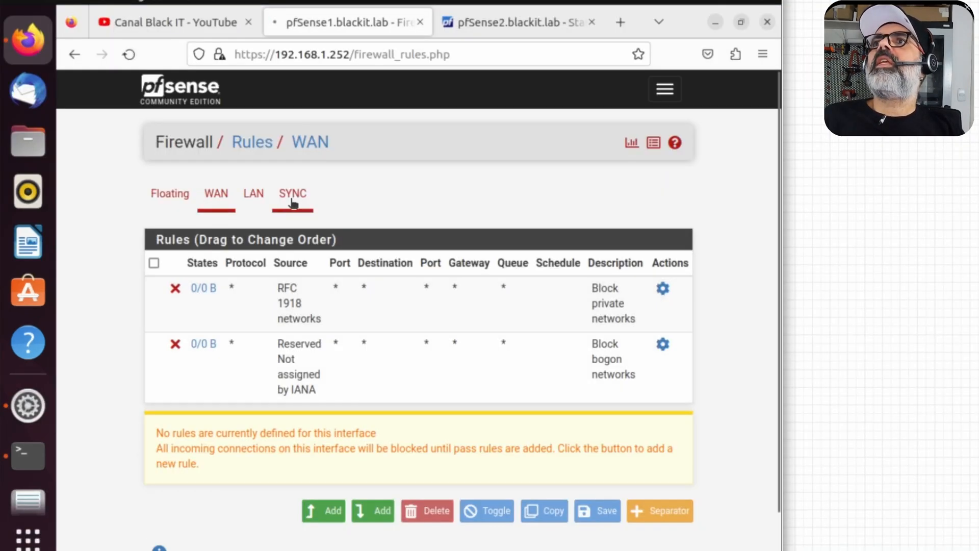
{"action": "left_click", "coordinate": [292, 194]}
{"action": "left_click", "coordinate": [329, 388]}
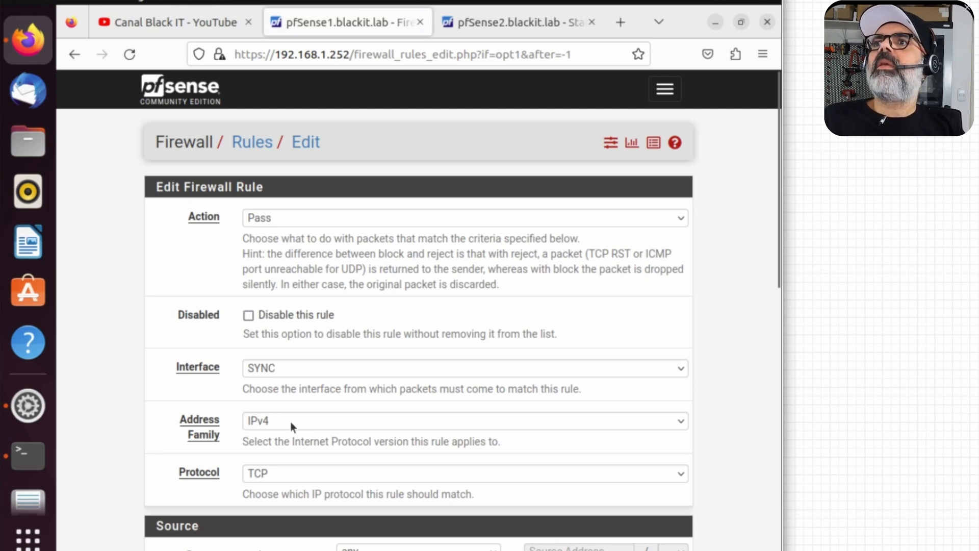
{"action": "scroll", "coordinate": [739, 430], "scroll_direction": "down", "scroll_amount": 7}
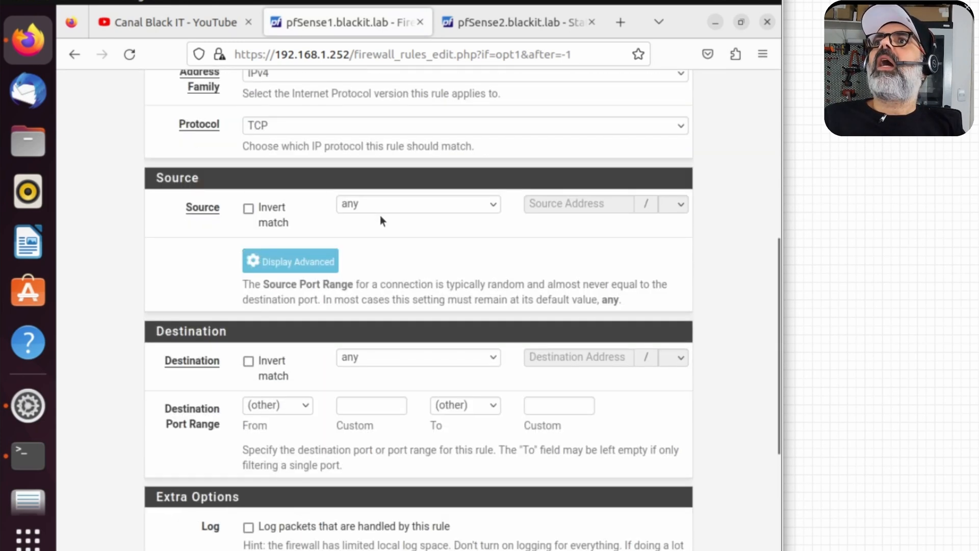
{"action": "left_click", "coordinate": [384, 214]}
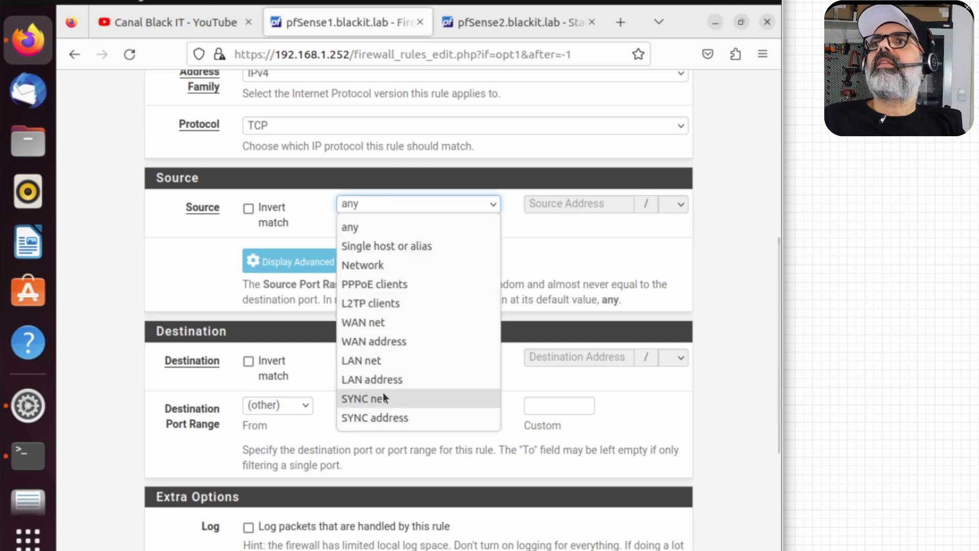
{"action": "left_click", "coordinate": [384, 394]}
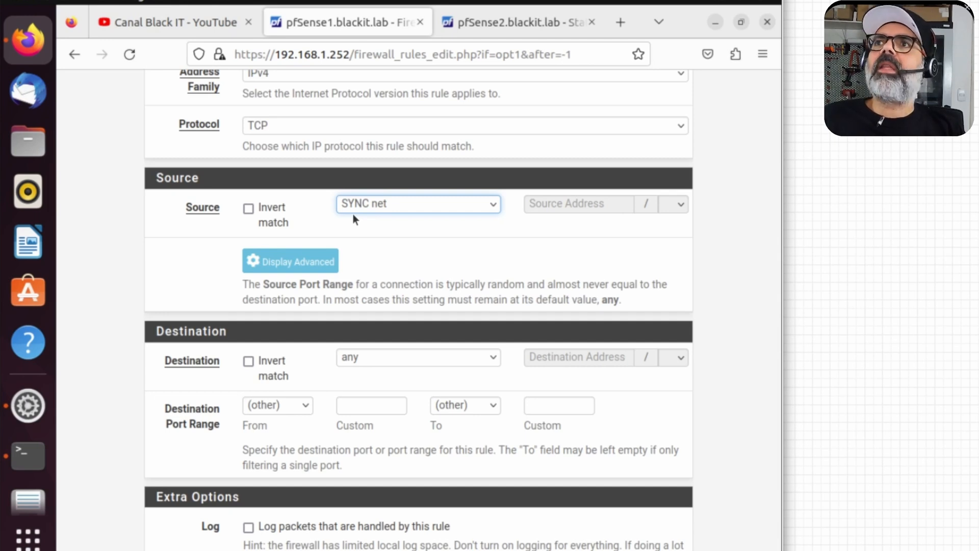
Step: Set the rule destination to SYNC address on port HTTPS (443)
{"action": "left_click", "coordinate": [361, 358]}
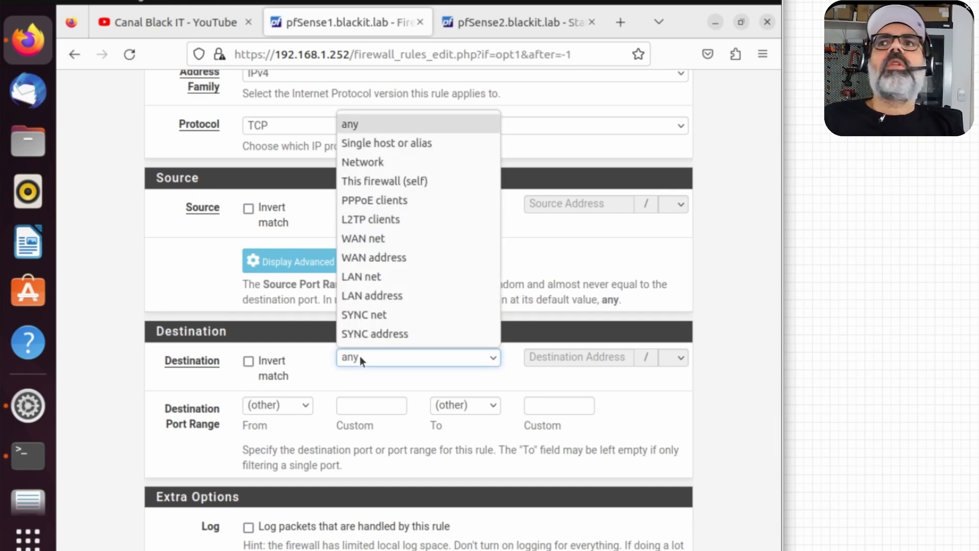
{"action": "left_click", "coordinate": [381, 333]}
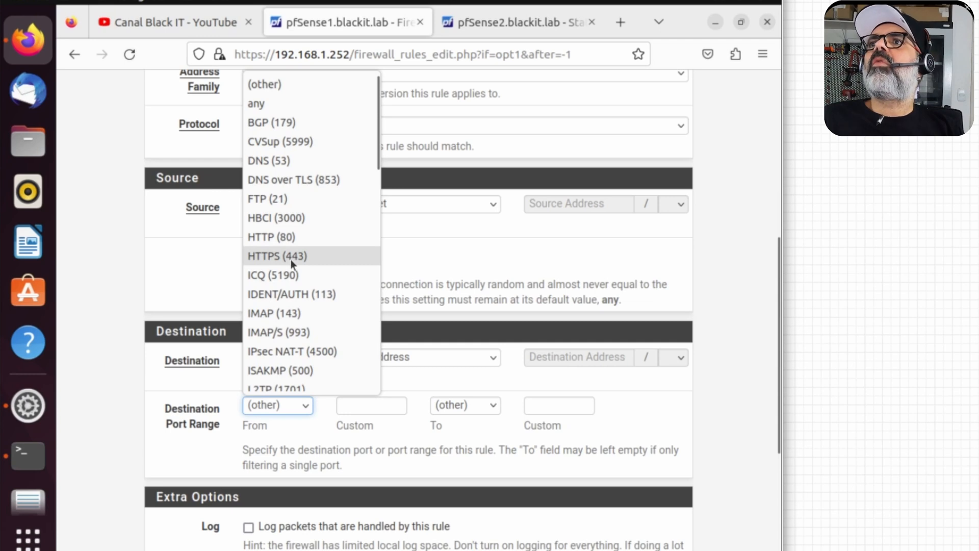
{"action": "left_click", "coordinate": [285, 313]}
{"action": "left_click", "coordinate": [280, 406]}
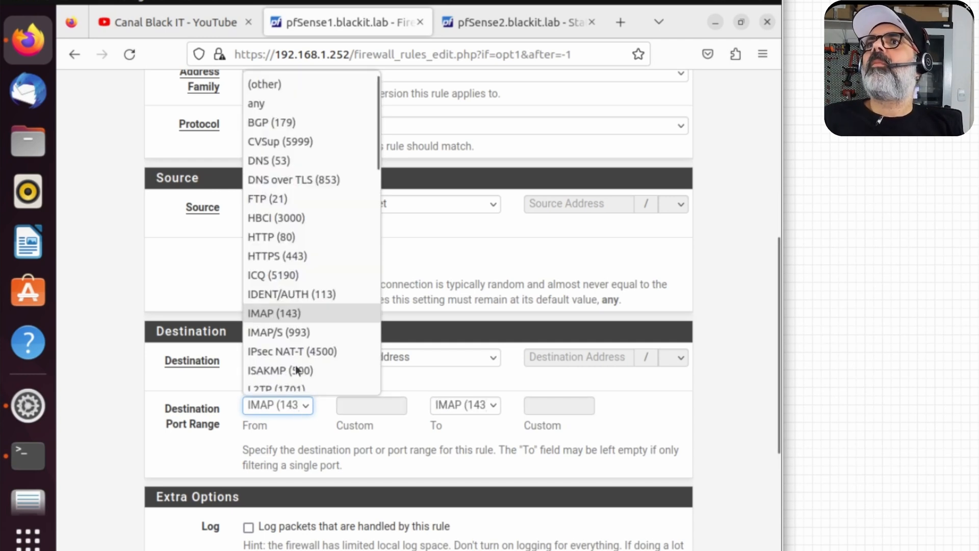
{"action": "left_click", "coordinate": [285, 256]}
Step: Describe the rule 'Allow configuration synchronization', save it, and begin another SYNC rule
{"action": "scroll", "coordinate": [301, 306], "scroll_direction": "down", "scroll_amount": 5}
{"action": "left_click", "coordinate": [307, 368]}
{"action": "type", "text": "Allow configura"}
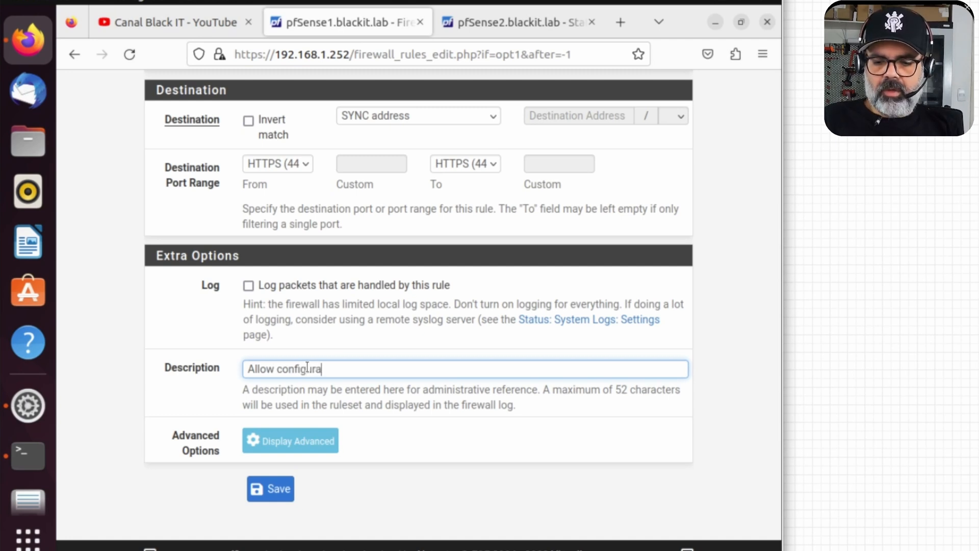
{"action": "type", "text": "tion synchroni"}
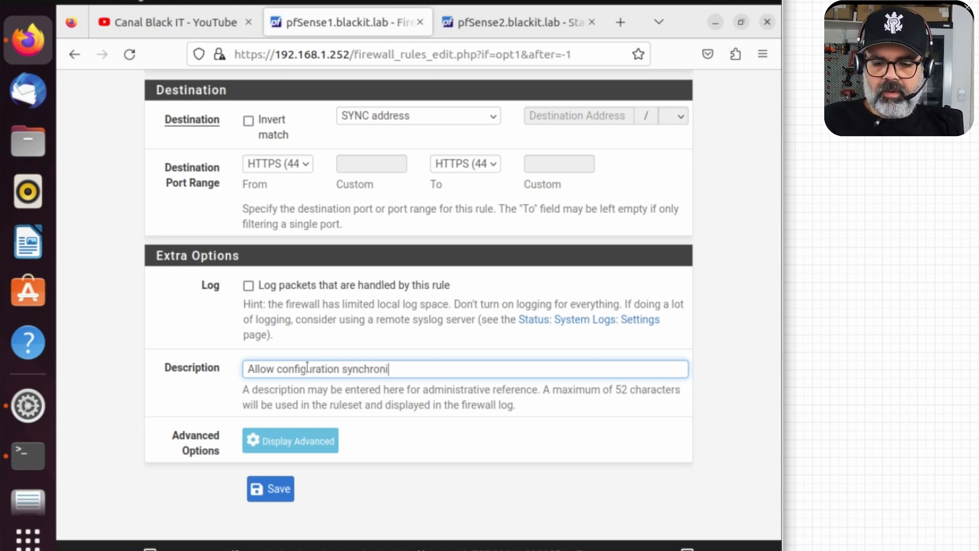
{"action": "type", "text": "zation"}
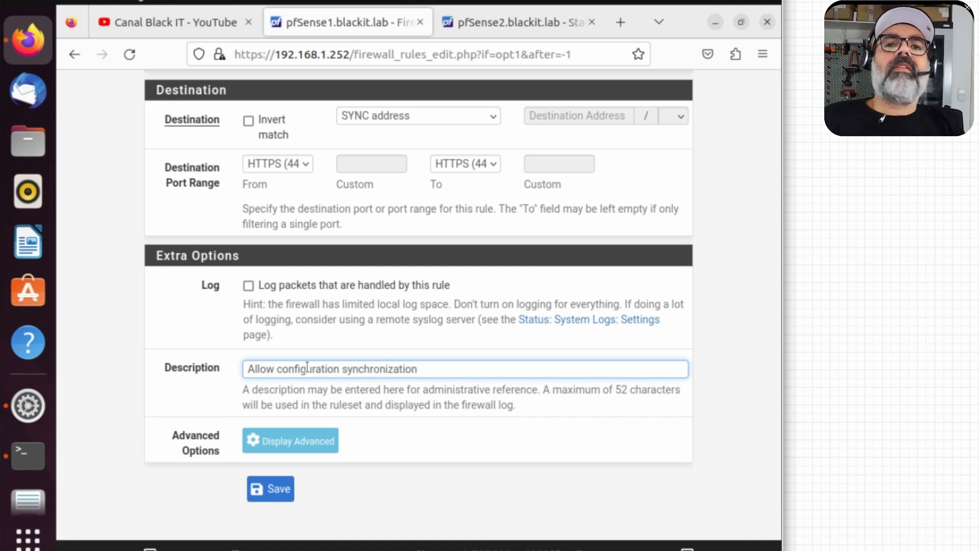
{"action": "left_click", "coordinate": [274, 493]}
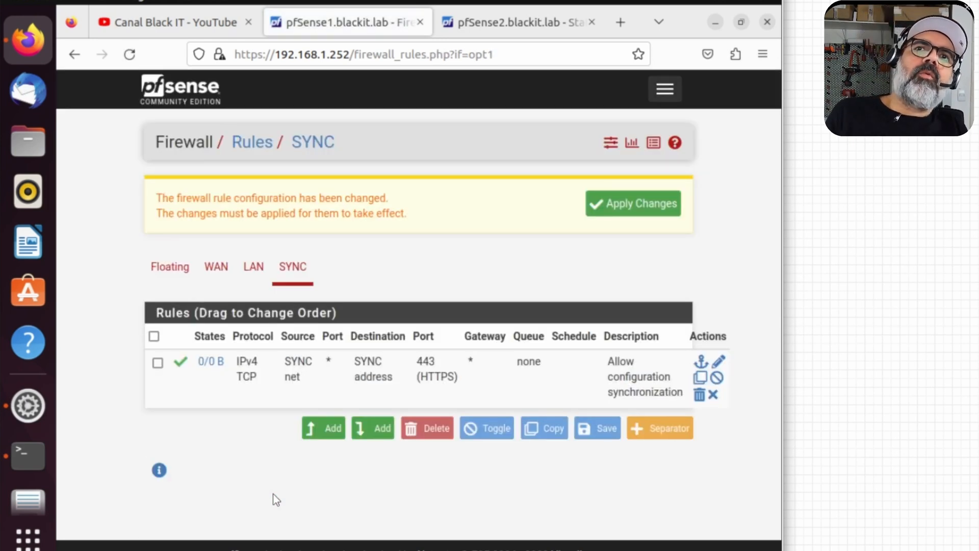
{"action": "left_click", "coordinate": [324, 429]}
{"action": "scroll", "coordinate": [317, 104], "scroll_direction": "down", "scroll_amount": 5}
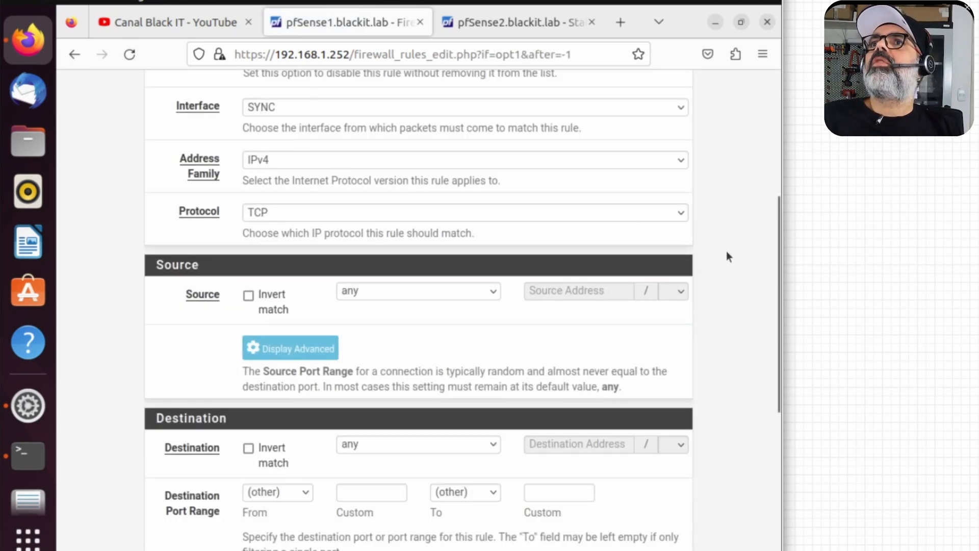
{"action": "scroll", "coordinate": [297, 395], "scroll_direction": "up", "scroll_amount": 5}
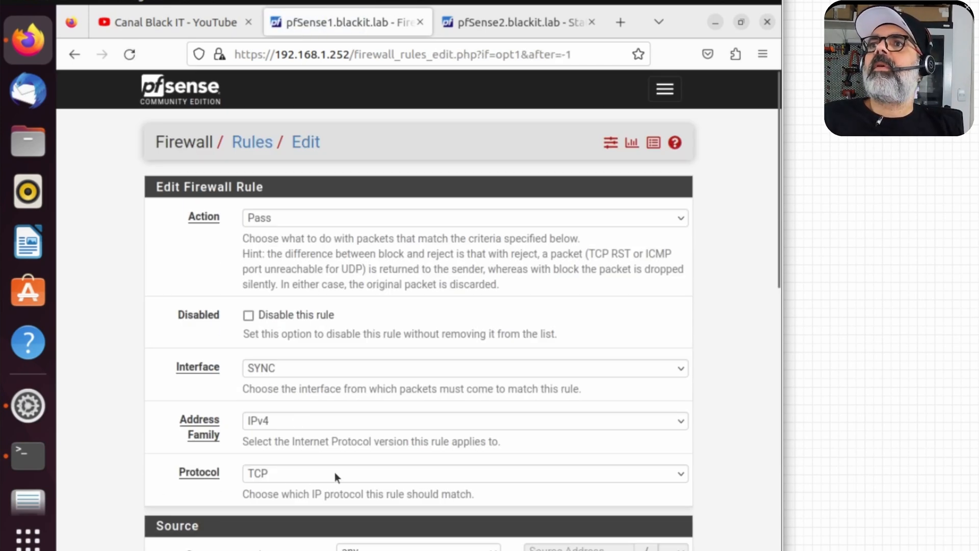
{"action": "scroll", "coordinate": [335, 472], "scroll_direction": "down", "scroll_amount": 3}
Step: Fill in the second SYNC rule: protocol PFSYNC, source SYNC net, description 'Allow state synchronization'
{"action": "left_click", "coordinate": [338, 298]}
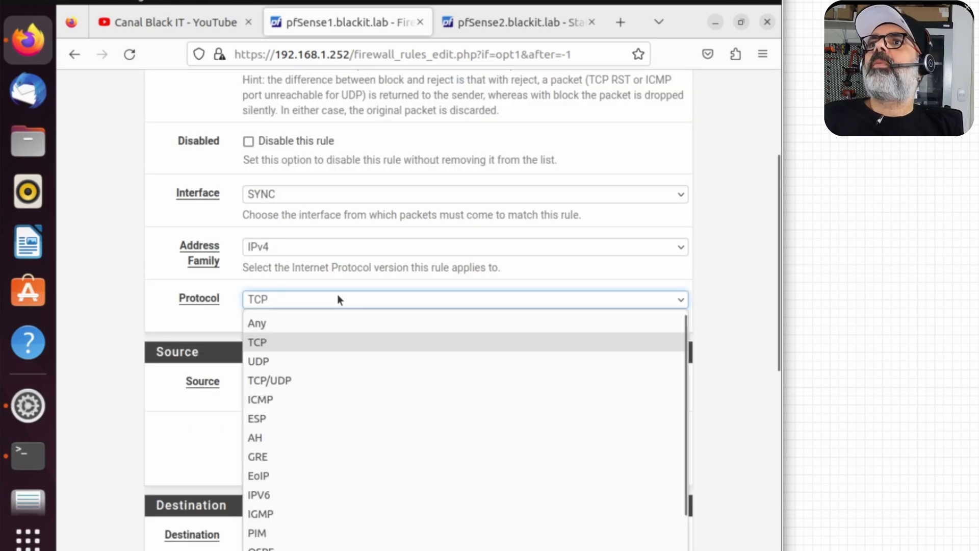
{"action": "scroll", "coordinate": [286, 535], "scroll_direction": "down", "scroll_amount": 3}
{"action": "left_click", "coordinate": [286, 540]}
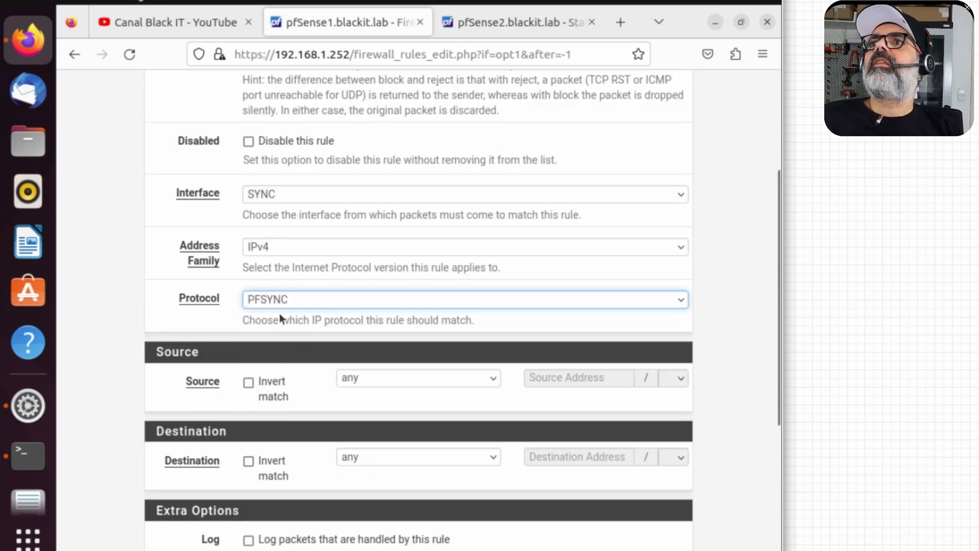
{"action": "left_click", "coordinate": [400, 378]}
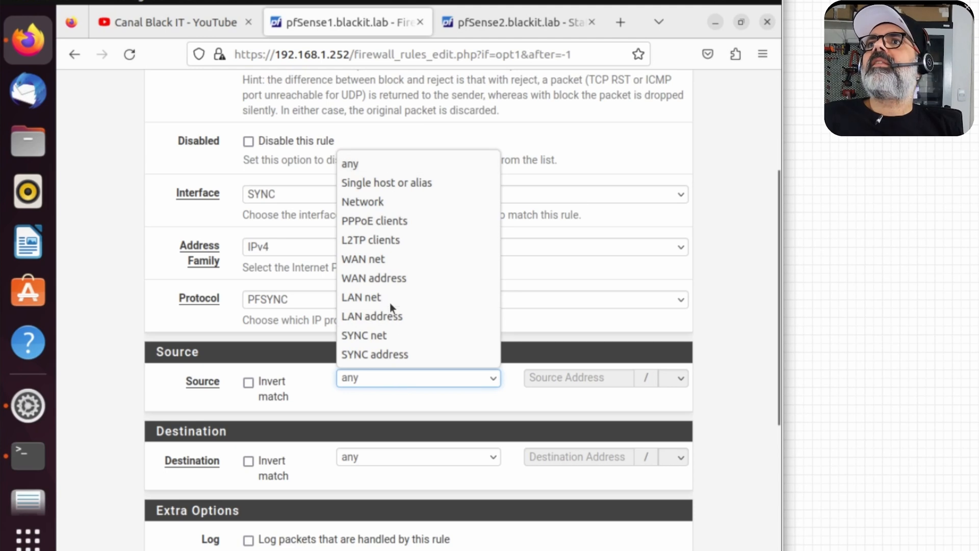
{"action": "left_click", "coordinate": [383, 335]}
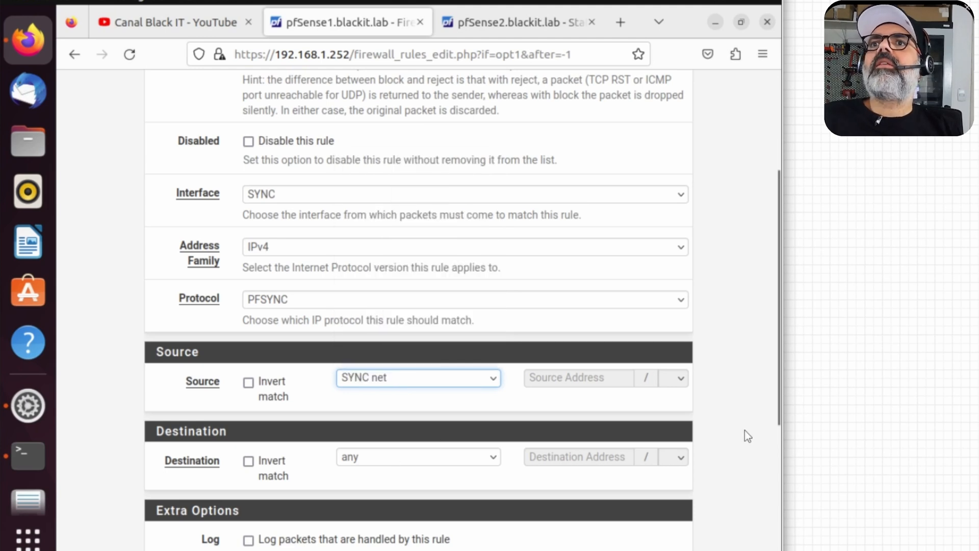
{"action": "scroll", "coordinate": [442, 262], "scroll_direction": "down", "scroll_amount": 3}
{"action": "left_click", "coordinate": [441, 456]}
{"action": "type", "text": "A"}
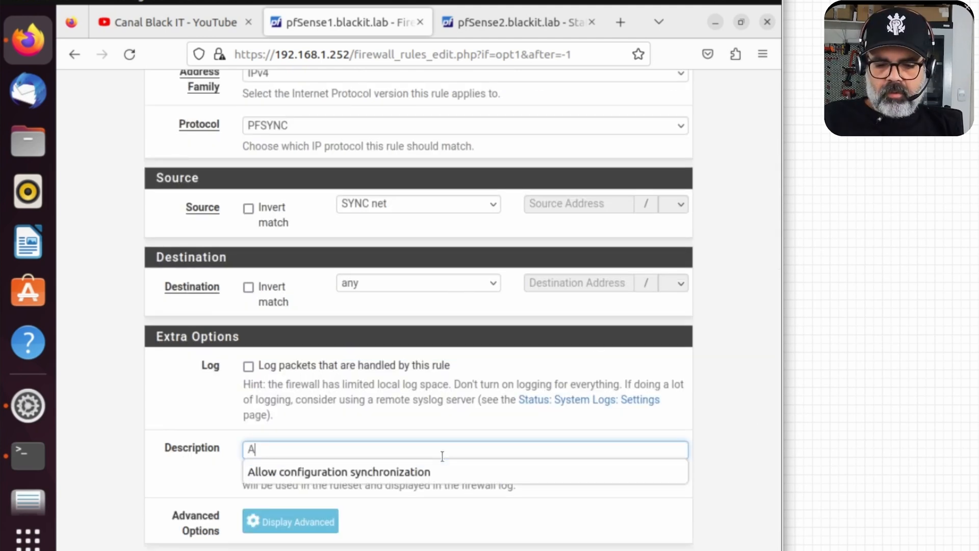
{"action": "type", "text": "llow stat"}
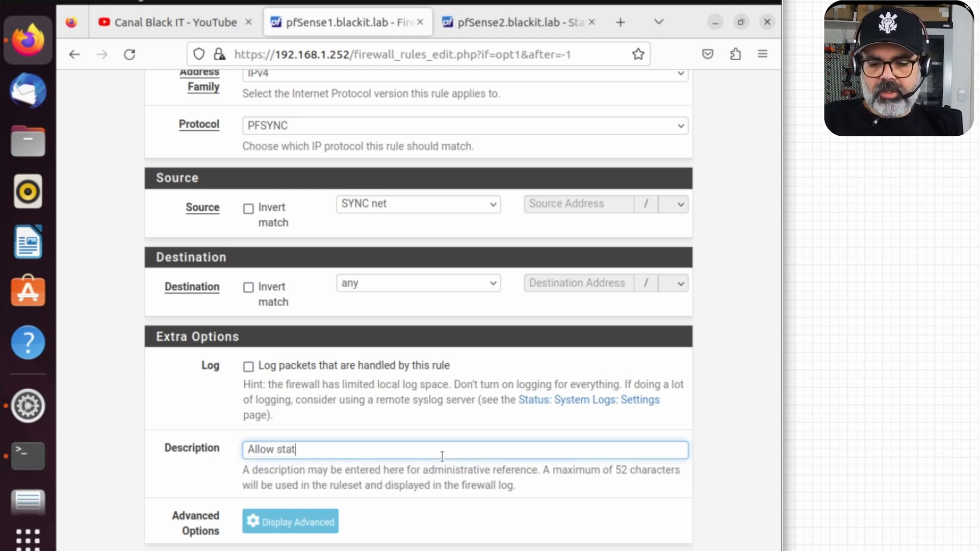
{"action": "type", "text": "e synchronization"}
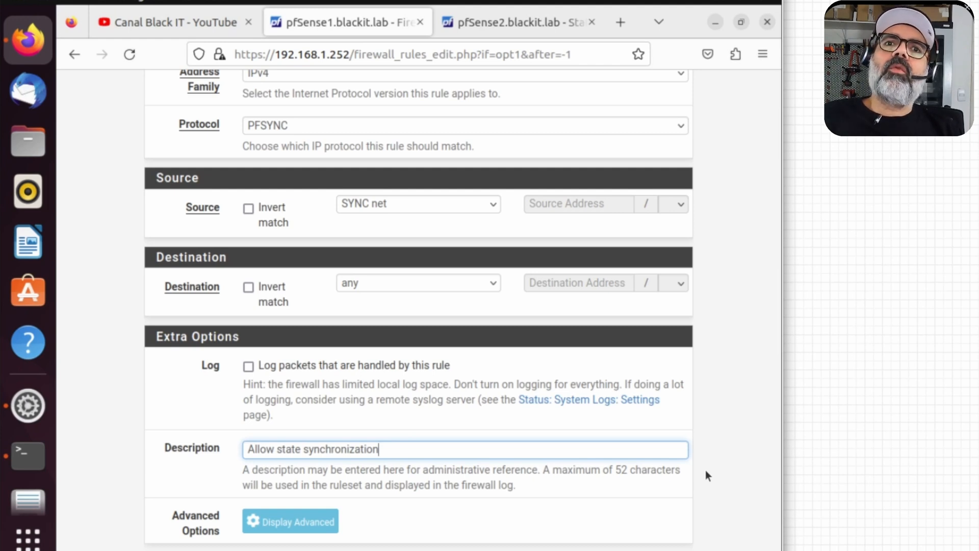
{"action": "scroll", "coordinate": [706, 474], "scroll_direction": "down", "scroll_amount": 2}
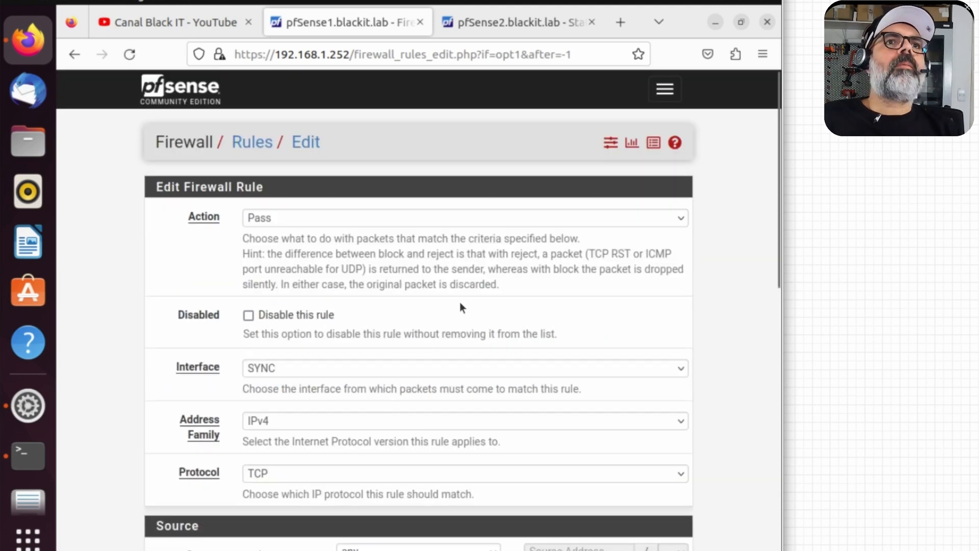
Step: Set the new SYNC rule's protocol to ICMP, limited to Echo request
{"action": "left_click", "coordinate": [286, 472]}
{"action": "left_click", "coordinate": [286, 240]}
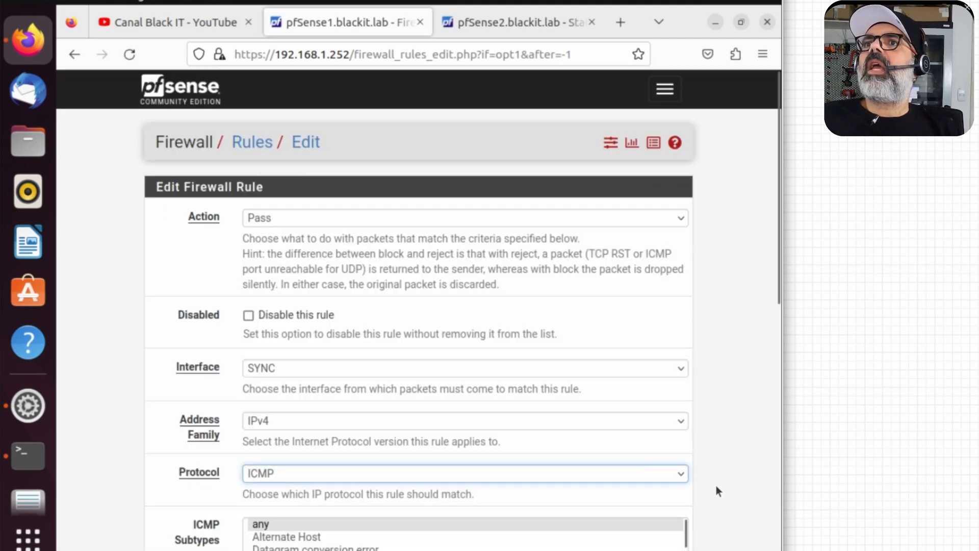
{"action": "scroll", "coordinate": [713, 485], "scroll_direction": "down", "scroll_amount": 2}
{"action": "scroll", "coordinate": [708, 490], "scroll_direction": "down", "scroll_amount": 2}
{"action": "scroll", "coordinate": [337, 377], "scroll_direction": "down", "scroll_amount": 1}
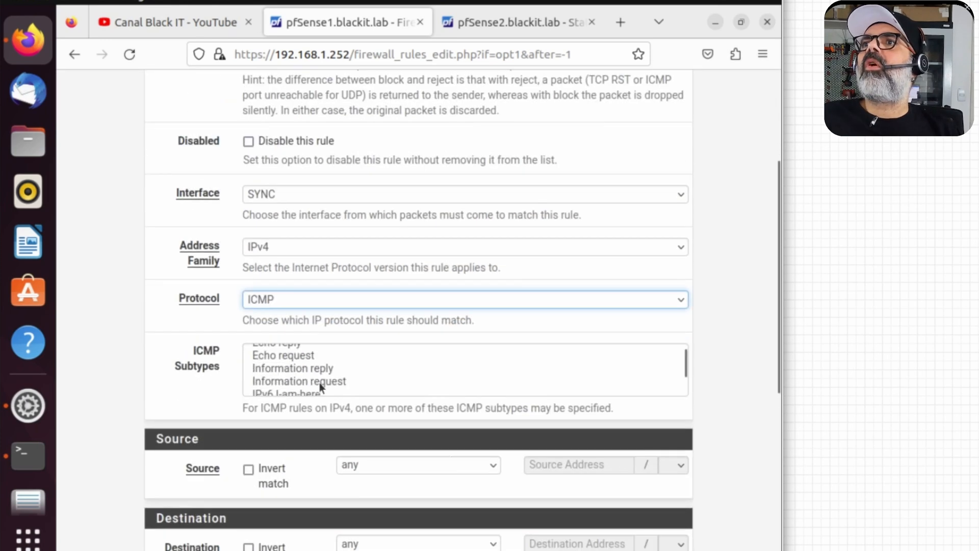
{"action": "left_click", "coordinate": [308, 357]}
Step: Use SYNC net as source and destination, describe it 'Allow ICMP echo (ping) for Diagnostics', save, and apply
{"action": "left_click", "coordinate": [420, 466]}
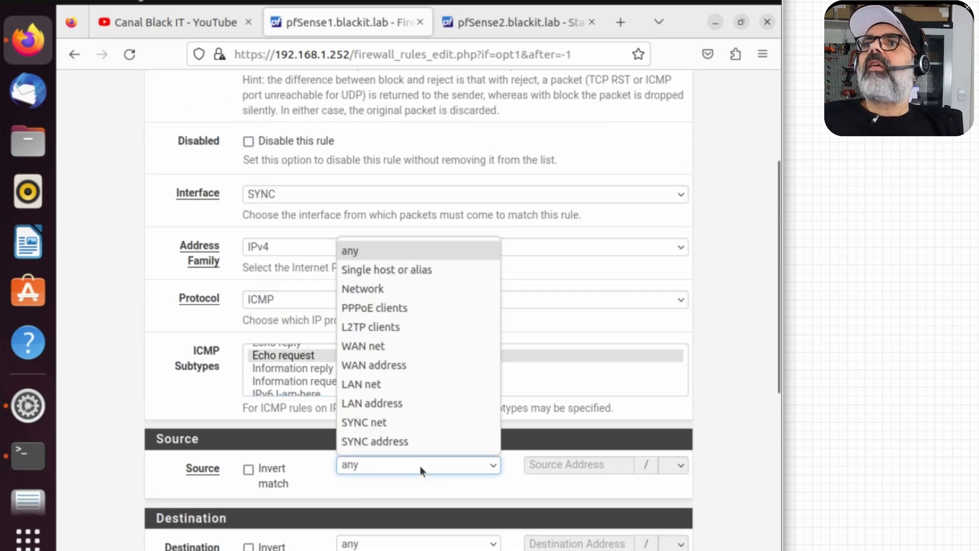
{"action": "left_click", "coordinate": [404, 423]}
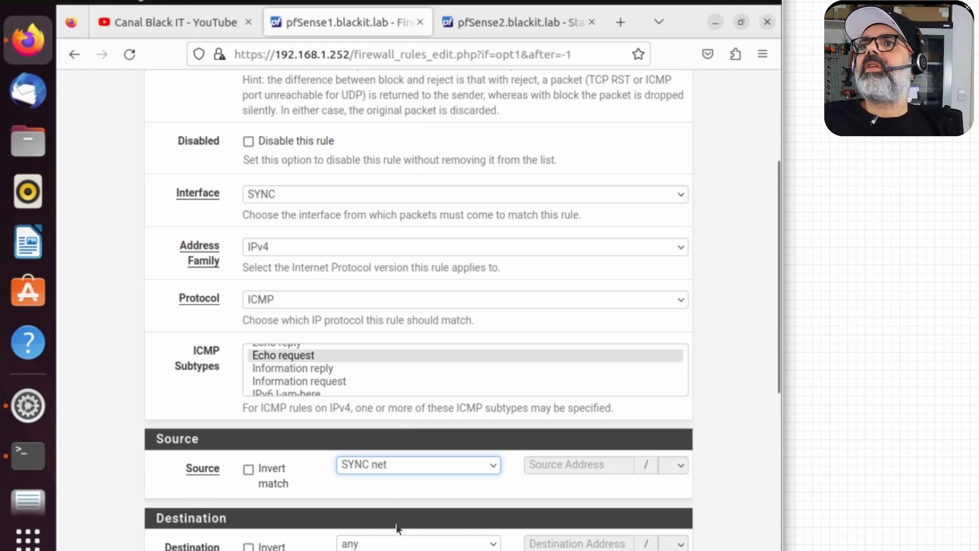
{"action": "left_click", "coordinate": [399, 543]}
{"action": "left_click", "coordinate": [364, 501]}
{"action": "scroll", "coordinate": [535, 449], "scroll_direction": "down", "scroll_amount": 5}
{"action": "left_click", "coordinate": [536, 449]}
{"action": "type", "text": "Allow ICMP "}
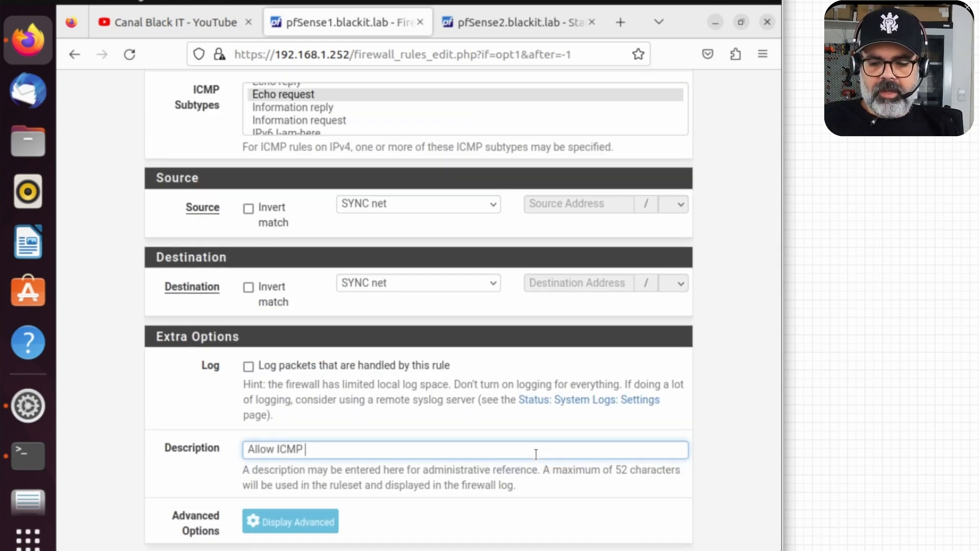
{"action": "type", "text": "echo (ping) for Di"}
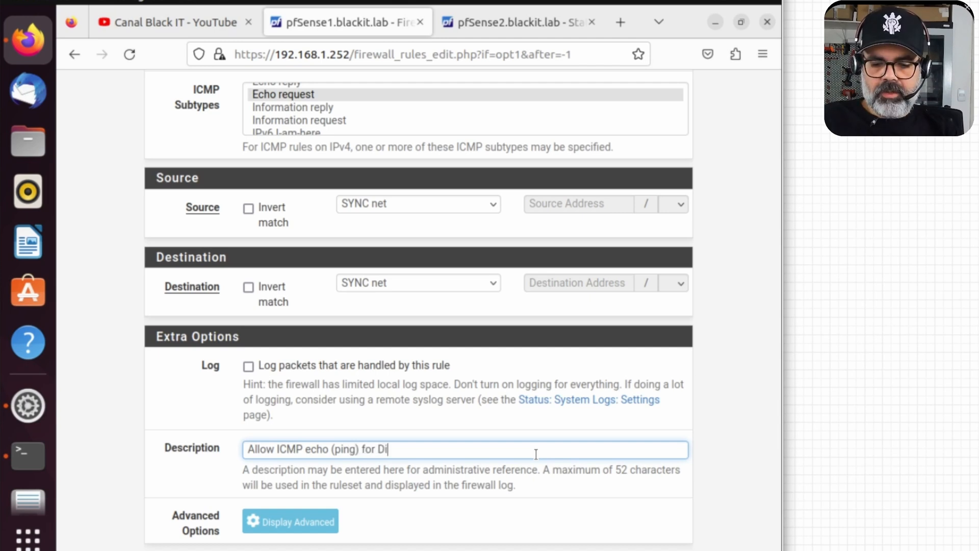
{"action": "type", "text": "agnostics"}
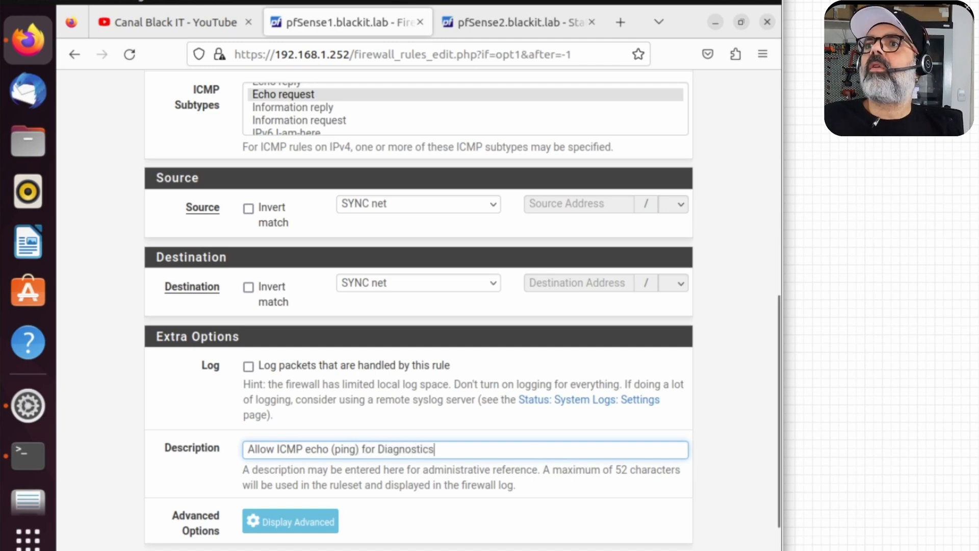
{"action": "key", "text": "Return"}
{"action": "left_click", "coordinate": [633, 203]}
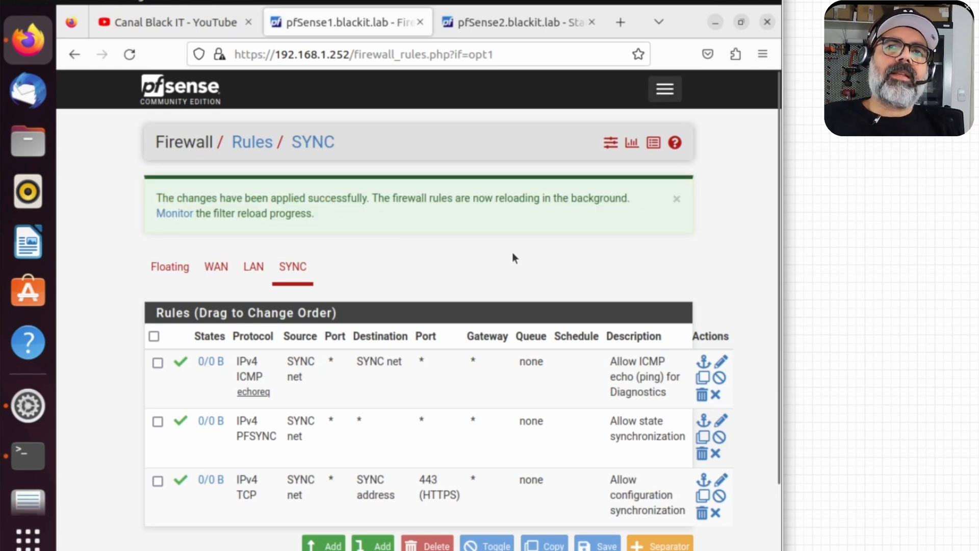
Step: On pfSense2, open the SYNC interface firewall rules and start a new rule
{"action": "left_click", "coordinate": [534, 23]}
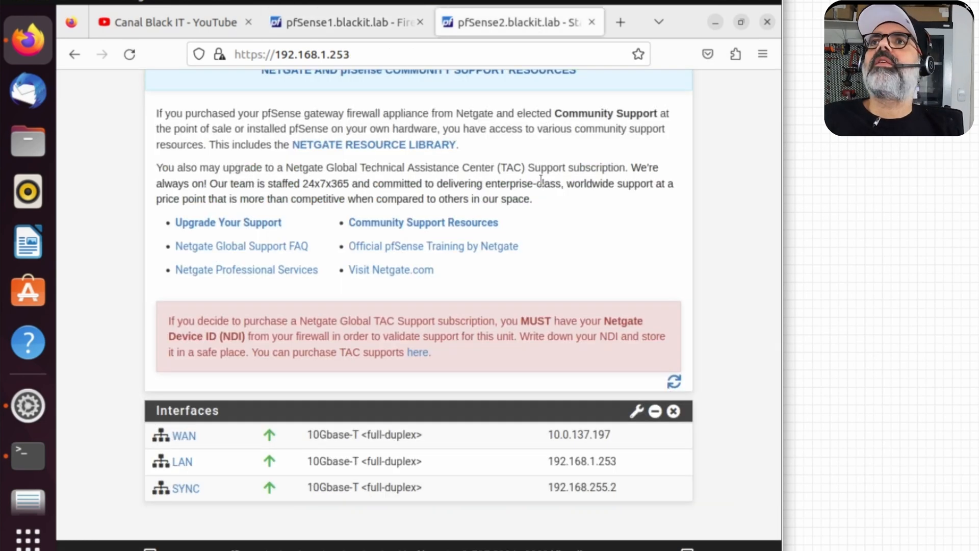
{"action": "left_click", "coordinate": [163, 199]}
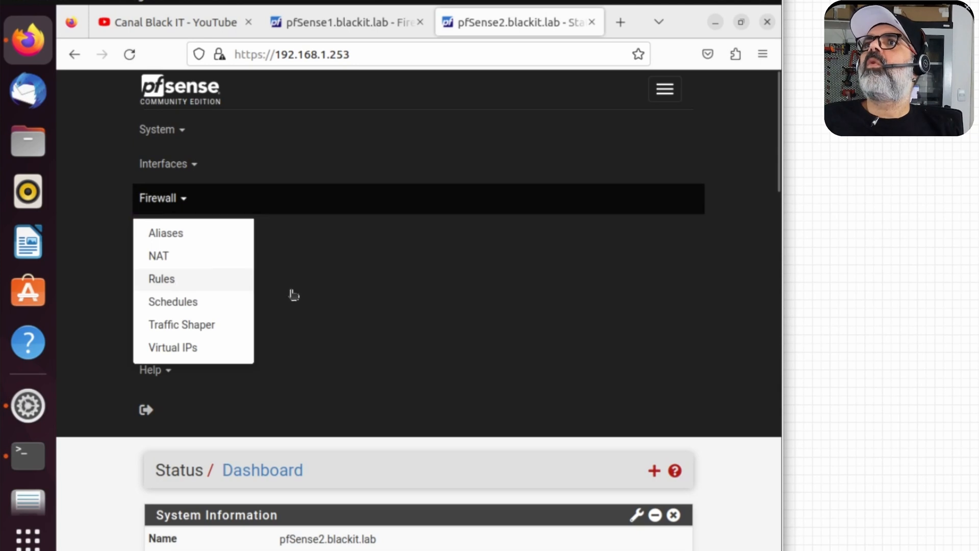
{"action": "left_click", "coordinate": [169, 279]}
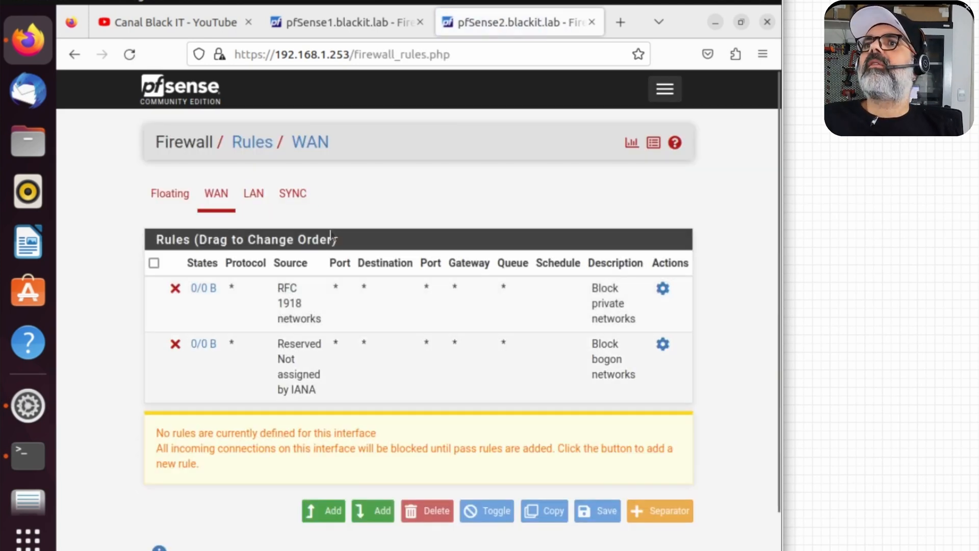
{"action": "left_click", "coordinate": [293, 195]}
{"action": "left_click", "coordinate": [330, 391]}
Step: Save an HTTPS rule to SYNC address, described 'Allow configuration synchronization'
{"action": "scroll", "coordinate": [728, 452], "scroll_direction": "down", "scroll_amount": 3}
{"action": "left_click", "coordinate": [401, 534]}
{"action": "left_click", "coordinate": [375, 507]}
{"action": "scroll", "coordinate": [374, 505], "scroll_direction": "down", "scroll_amount": 3}
{"action": "left_click", "coordinate": [282, 407]}
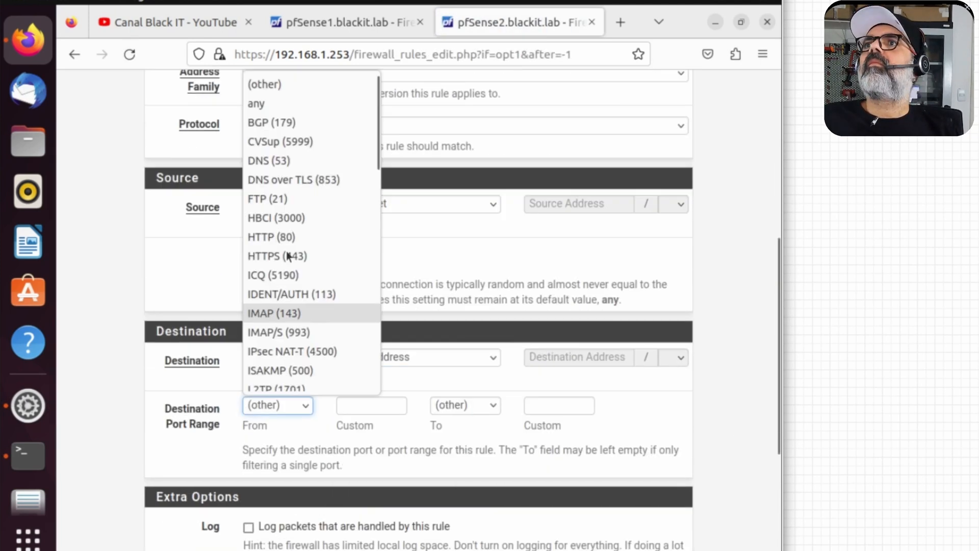
{"action": "left_click", "coordinate": [277, 256]}
{"action": "scroll", "coordinate": [305, 306], "scroll_direction": "down", "scroll_amount": 5}
{"action": "left_click", "coordinate": [430, 367]}
{"action": "type", "text": "Allow configuration synchronization"}
{"action": "left_click", "coordinate": [272, 492]}
Step: Save a PFSYNC rule from SYNC net, described 'Allow state synchronization'
{"action": "left_click", "coordinate": [287, 470]}
{"action": "left_click", "coordinate": [291, 450]}
{"action": "scroll", "coordinate": [414, 368], "scroll_direction": "down", "scroll_amount": 3}
{"action": "left_click", "coordinate": [414, 370]}
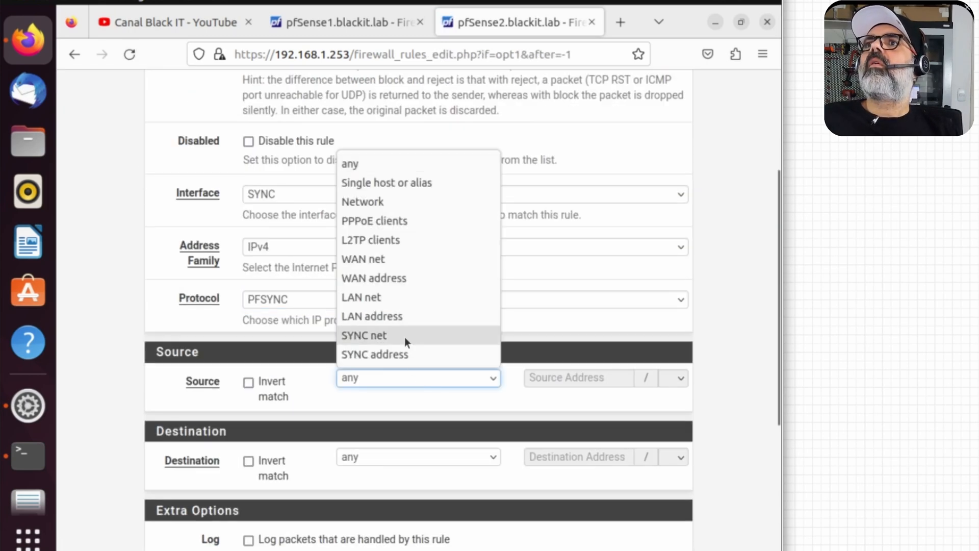
{"action": "left_click", "coordinate": [406, 335]}
{"action": "left_click", "coordinate": [316, 369]}
{"action": "type", "text": "Allow state synchronization"}
{"action": "left_click", "coordinate": [269, 488]}
Step: Set the third rule's protocol to ICMP with the Echo request subtype
{"action": "left_click", "coordinate": [347, 474]}
{"action": "left_click", "coordinate": [305, 363]}
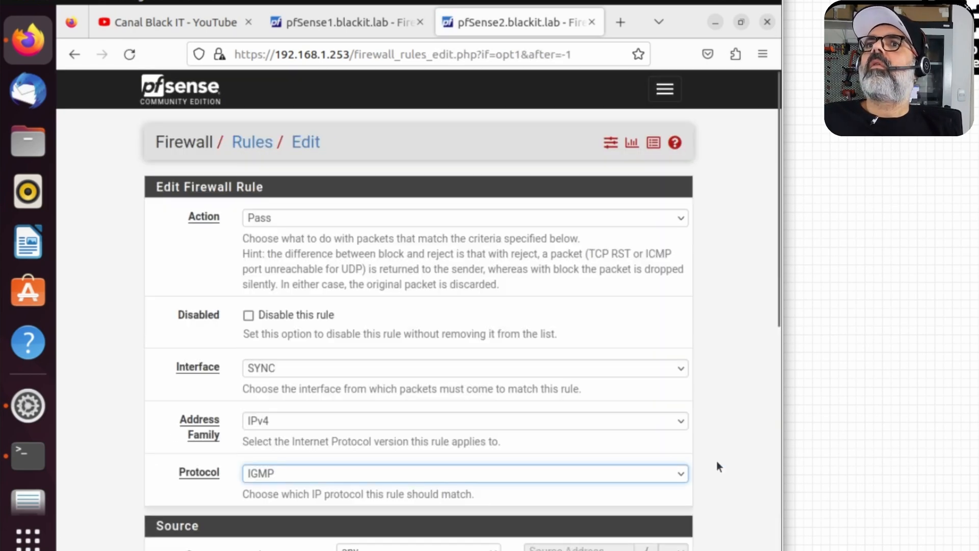
{"action": "scroll", "coordinate": [668, 464], "scroll_direction": "down", "scroll_amount": 2}
{"action": "left_click", "coordinate": [347, 386]}
{"action": "scroll", "coordinate": [346, 320], "scroll_direction": "down", "scroll_amount": 1}
{"action": "left_click", "coordinate": [273, 153]}
{"action": "scroll", "coordinate": [299, 446], "scroll_direction": "down", "scroll_amount": 1}
{"action": "left_click", "coordinate": [298, 442]}
Step: Make it SYNC net to SYNC net, described 'Allow ICMP echo (ping) for Diagnostics', save, and apply
{"action": "left_click", "coordinate": [400, 378]}
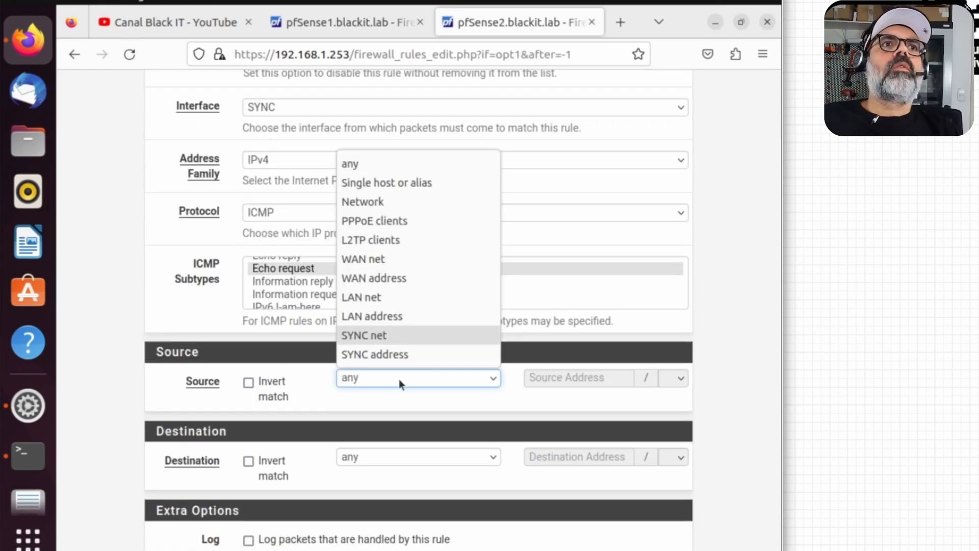
{"action": "left_click", "coordinate": [399, 336]}
{"action": "left_click", "coordinate": [400, 457]}
{"action": "left_click", "coordinate": [397, 416]}
{"action": "left_click", "coordinate": [374, 450]}
{"action": "type", "text": "Allow ICMP echo (ping) for Diagnostics"}
{"action": "left_click", "coordinate": [270, 490]}
{"action": "left_click", "coordinate": [595, 210]}
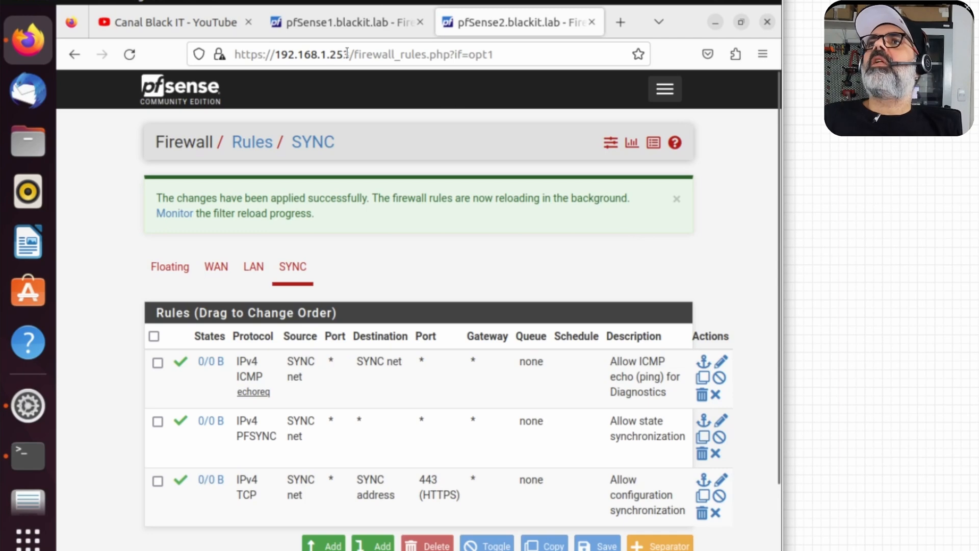
Step: From pfSense1, ping 192.168.255.2 with the SYNC interface as source
{"action": "left_click", "coordinate": [352, 29]}
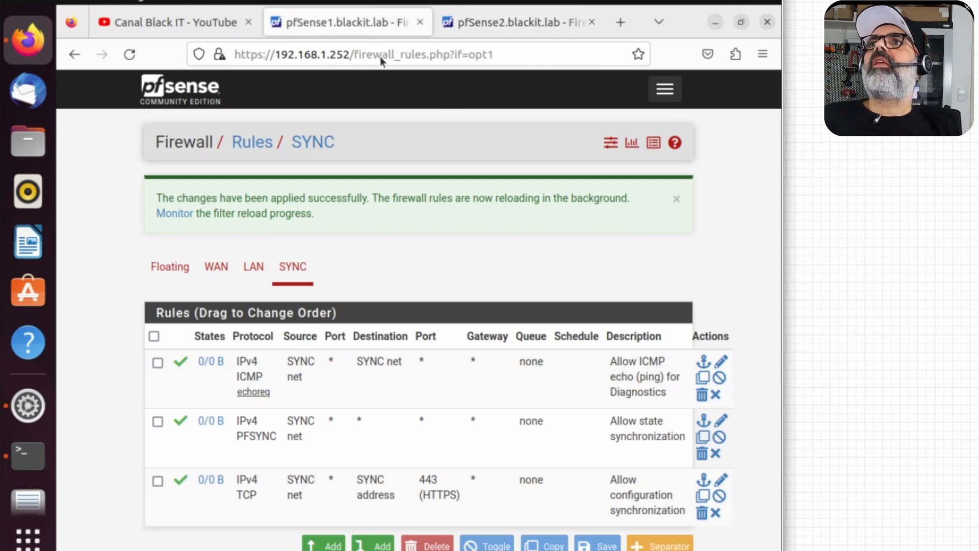
{"action": "left_click", "coordinate": [664, 88]}
{"action": "left_click", "coordinate": [170, 336]}
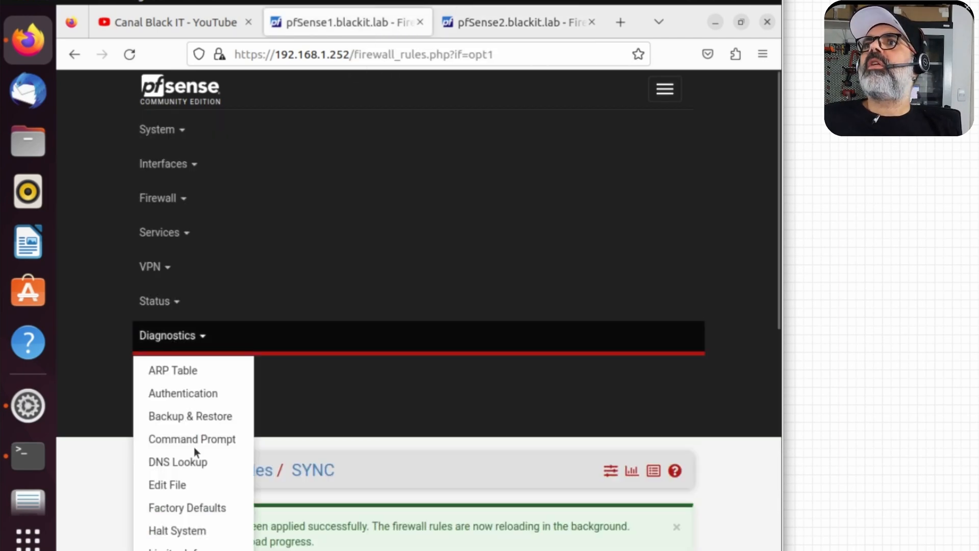
{"action": "scroll", "coordinate": [185, 410], "scroll_direction": "down", "scroll_amount": 3}
{"action": "left_click", "coordinate": [153, 472]}
{"action": "left_click", "coordinate": [308, 293]}
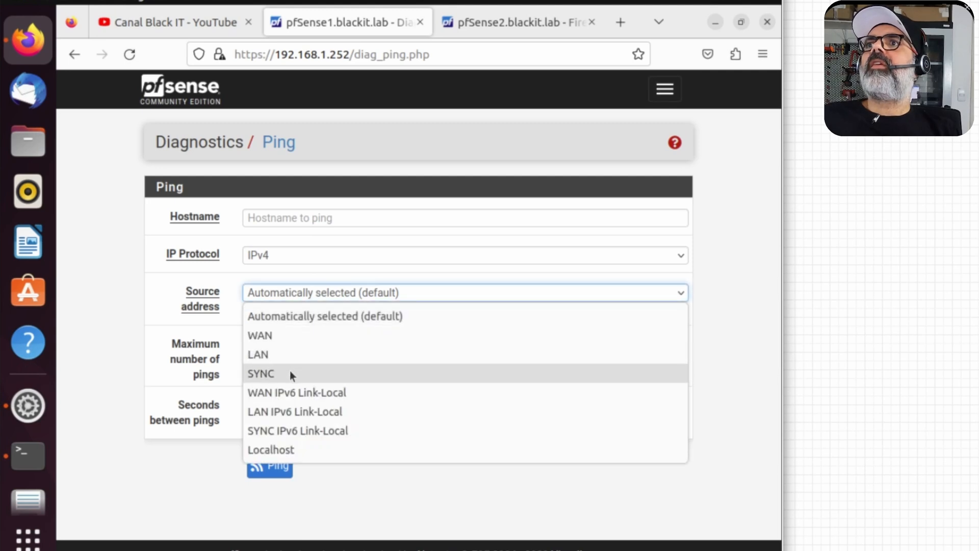
{"action": "left_click", "coordinate": [290, 373]}
{"action": "left_click", "coordinate": [323, 217]}
{"action": "type", "text": "1"}
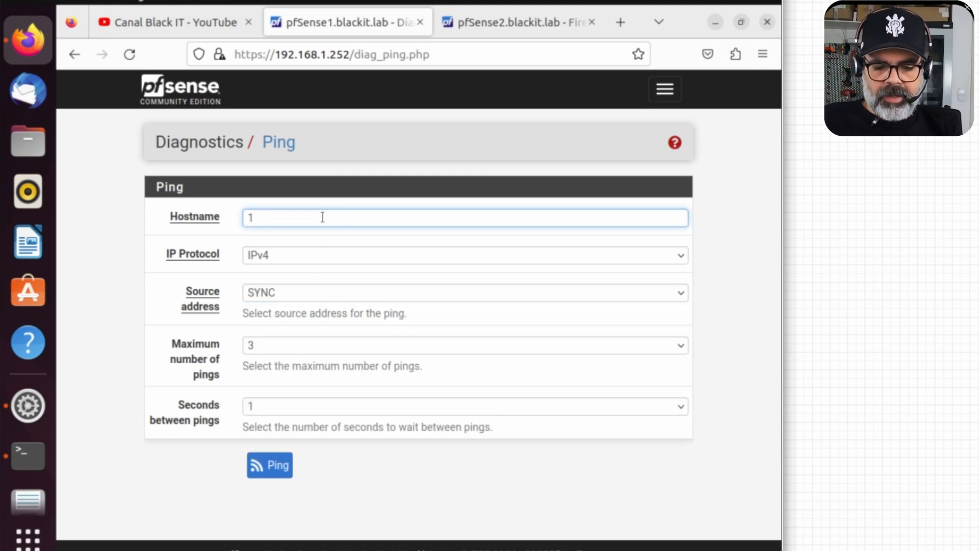
{"action": "type", "text": "92.168.255.2"}
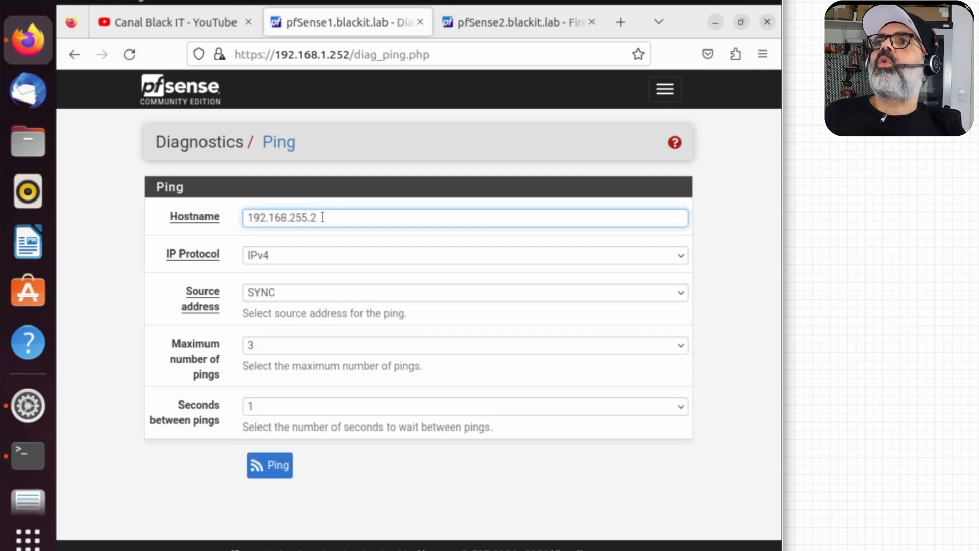
{"action": "left_click", "coordinate": [286, 468]}
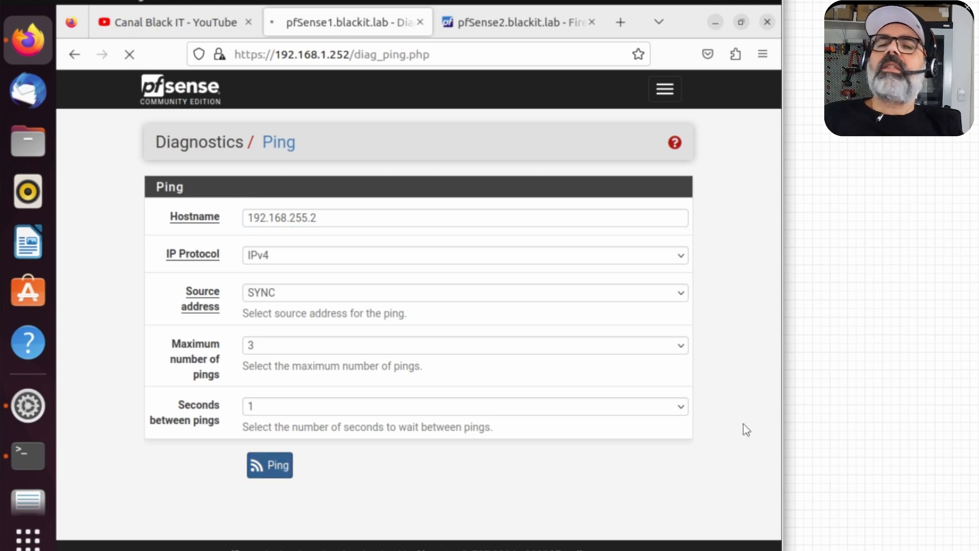
{"action": "scroll", "coordinate": [743, 425], "scroll_direction": "down", "scroll_amount": 3}
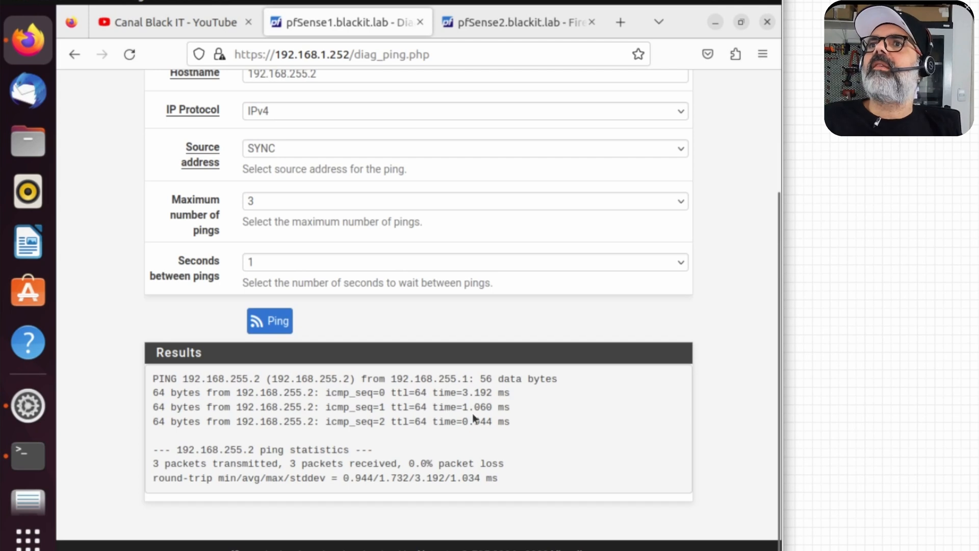
Step: On pfSense2, open Diagnostics > Ping with the SYNC interface as source
{"action": "left_click", "coordinate": [510, 29]}
{"action": "left_click", "coordinate": [661, 95]}
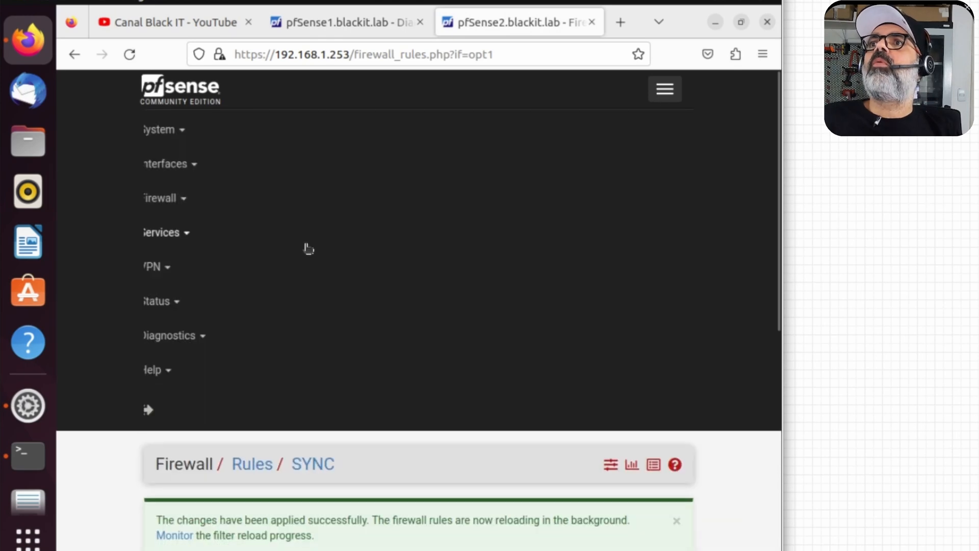
{"action": "left_click", "coordinate": [167, 338]}
{"action": "scroll", "coordinate": [171, 346], "scroll_direction": "down", "scroll_amount": 5}
{"action": "left_click", "coordinate": [197, 401]}
{"action": "left_click", "coordinate": [290, 294]}
{"action": "left_click", "coordinate": [286, 369]}
Step: Ping 192.168.255.1, correcting the mistyped target address first
{"action": "left_click", "coordinate": [325, 218]}
{"action": "type", "text": "1921.68.255.1"}
{"action": "left_click", "coordinate": [268, 220]}
{"action": "key", "text": "BackSpace"}
{"action": "key", "text": "Right"}
{"action": "type", "text": "1"}
{"action": "key", "text": "Return"}
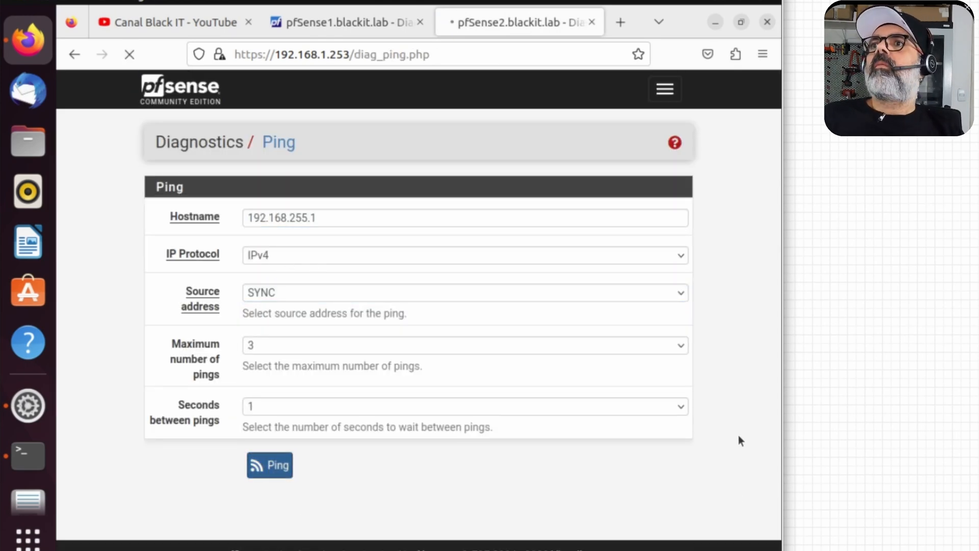
{"action": "scroll", "coordinate": [544, 399], "scroll_direction": "down", "scroll_amount": 3}
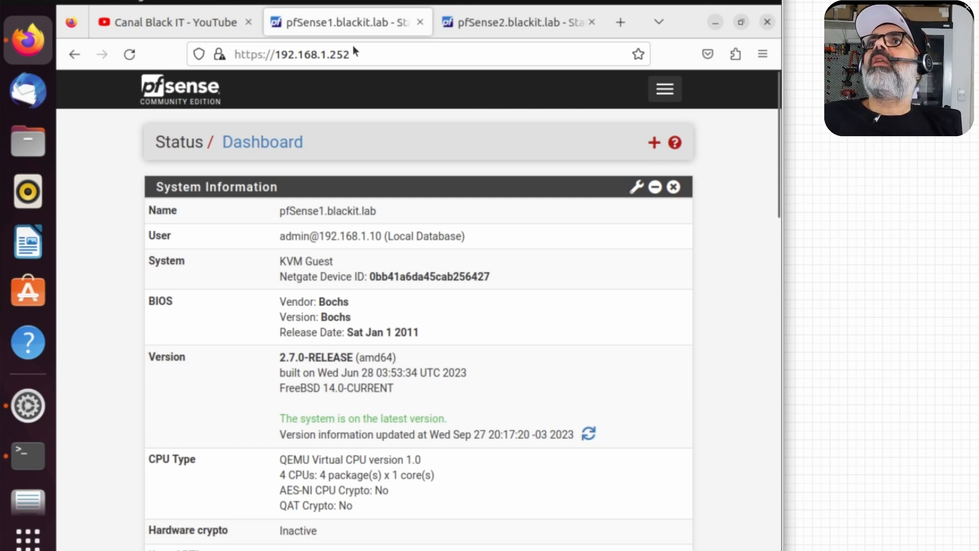
Step: On pfSense1's High Availability page, sync states over the SYNC interface with pfsync peer 192.168.255.2
{"action": "left_click", "coordinate": [661, 90]}
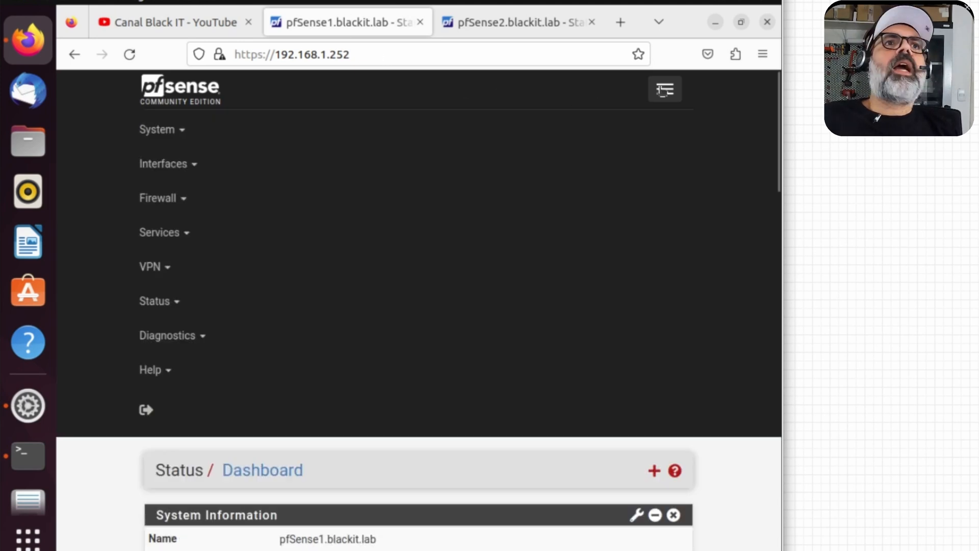
{"action": "left_click", "coordinate": [169, 132]}
{"action": "left_click", "coordinate": [201, 232]}
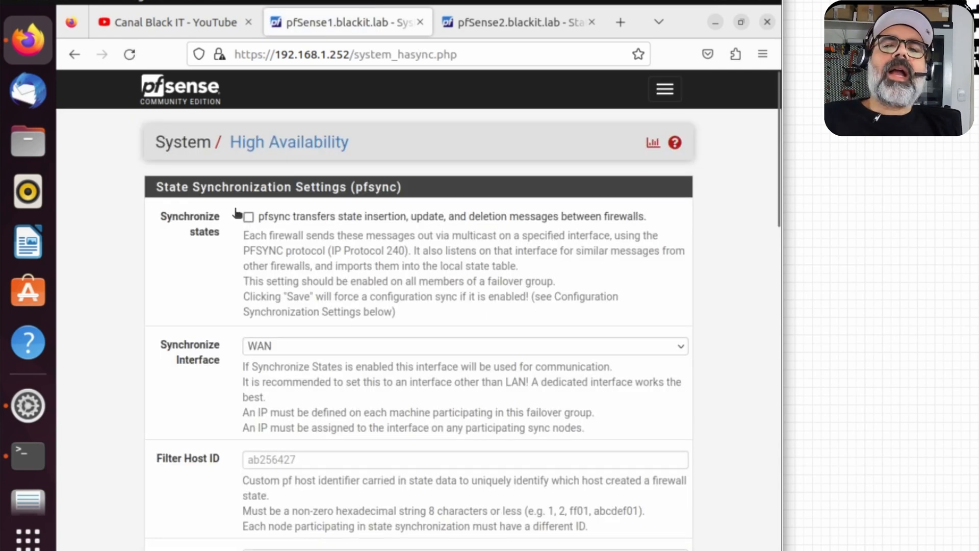
{"action": "left_click", "coordinate": [248, 218]}
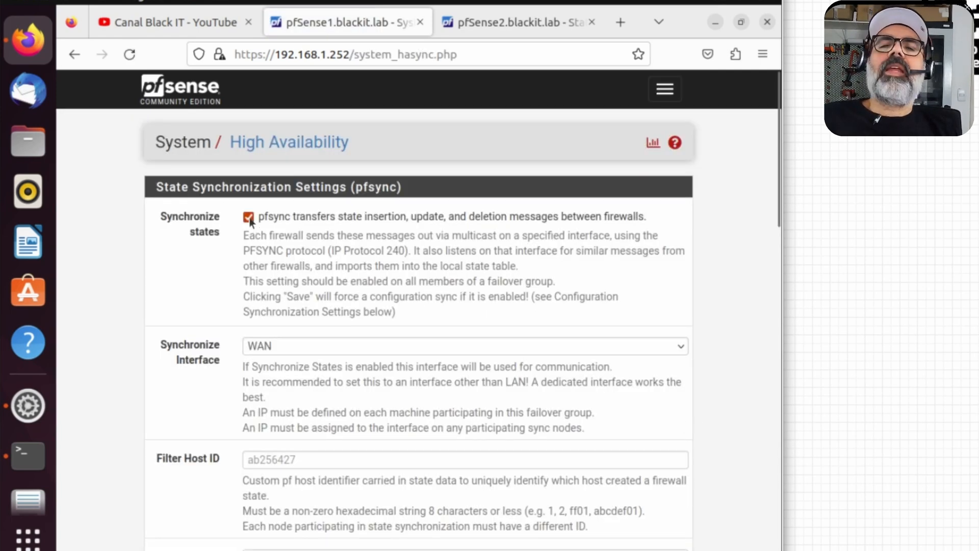
{"action": "left_click", "coordinate": [353, 349]}
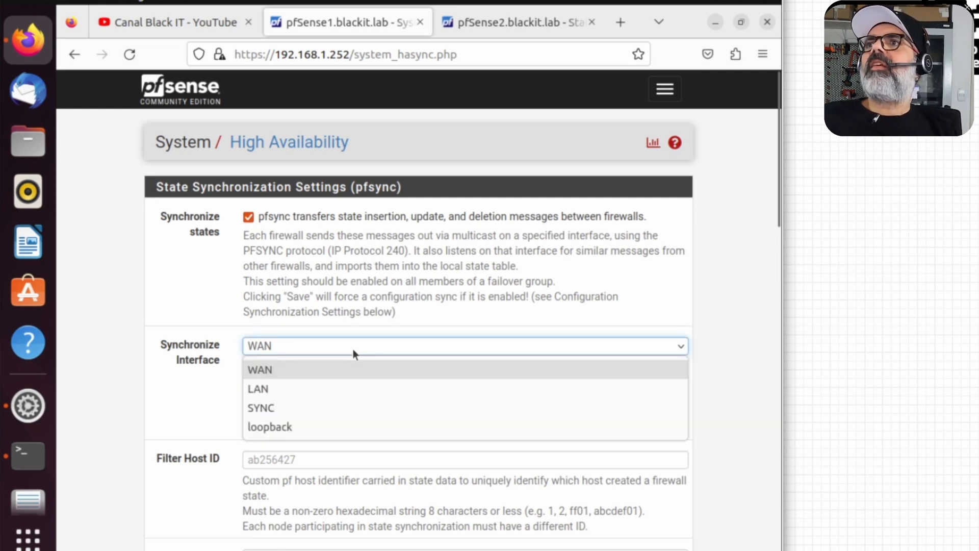
{"action": "left_click", "coordinate": [292, 408]}
{"action": "scroll", "coordinate": [290, 271], "scroll_direction": "down", "scroll_amount": 2}
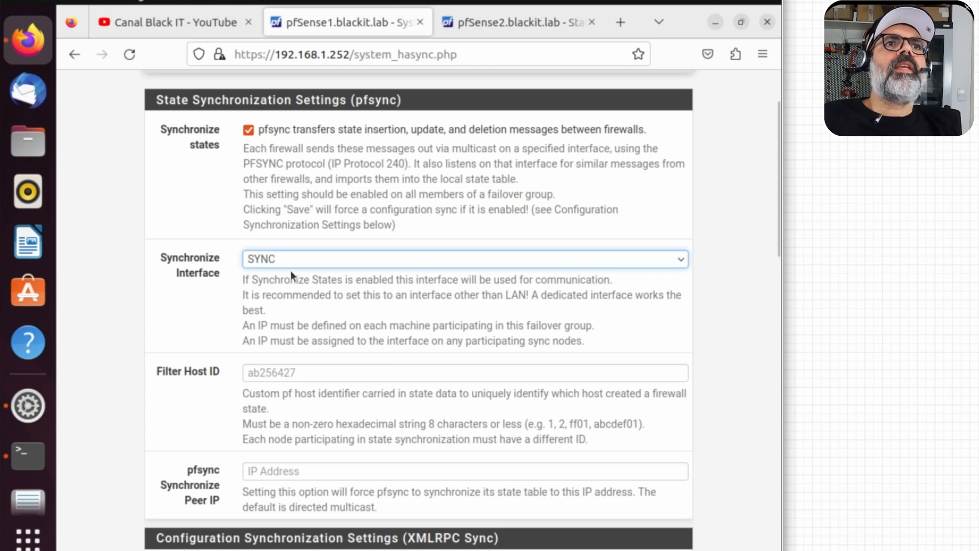
{"action": "scroll", "coordinate": [290, 270], "scroll_direction": "down", "scroll_amount": 2}
{"action": "left_click", "coordinate": [536, 385]}
{"action": "type", "text": "192.168."}
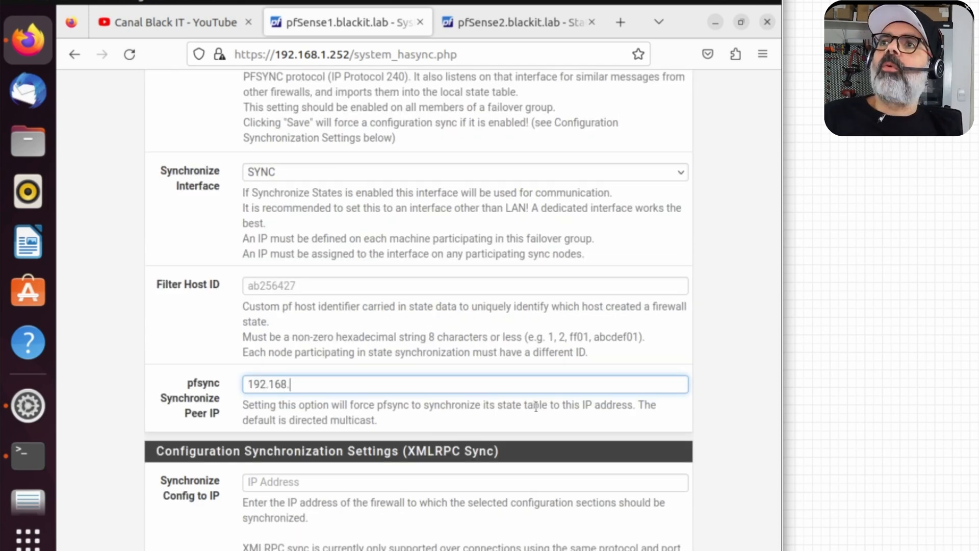
{"action": "type", "text": "255.2"}
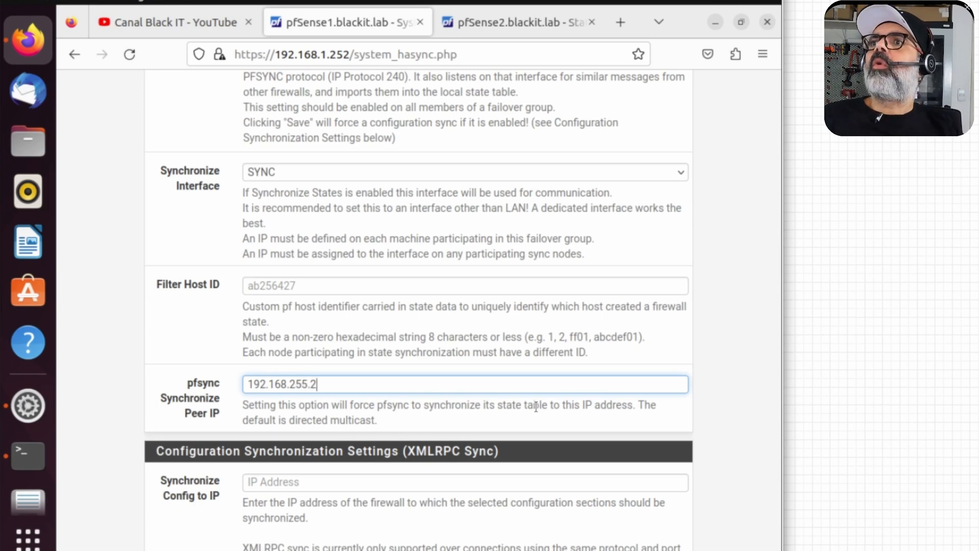
{"action": "scroll", "coordinate": [555, 397], "scroll_direction": "up", "scroll_amount": 2}
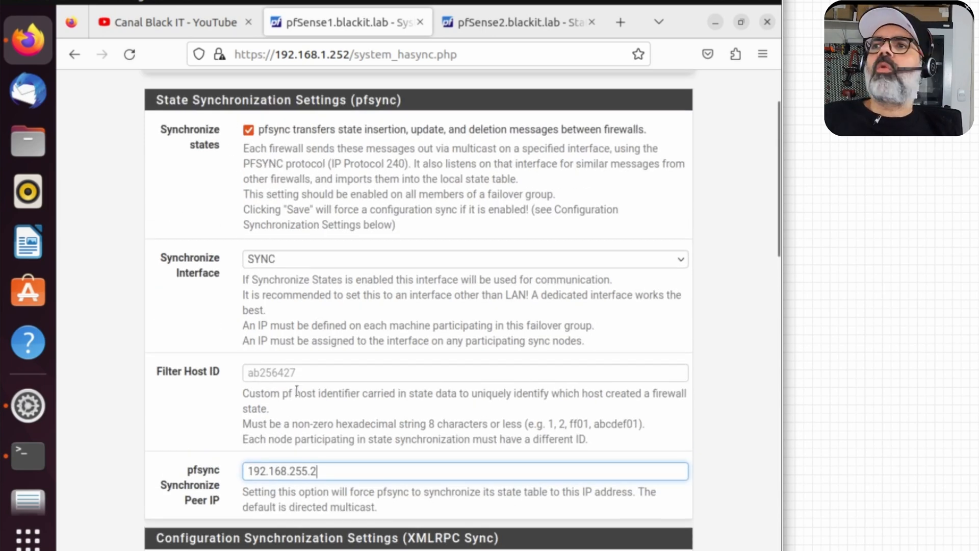
{"action": "scroll", "coordinate": [281, 399], "scroll_direction": "down", "scroll_amount": 6}
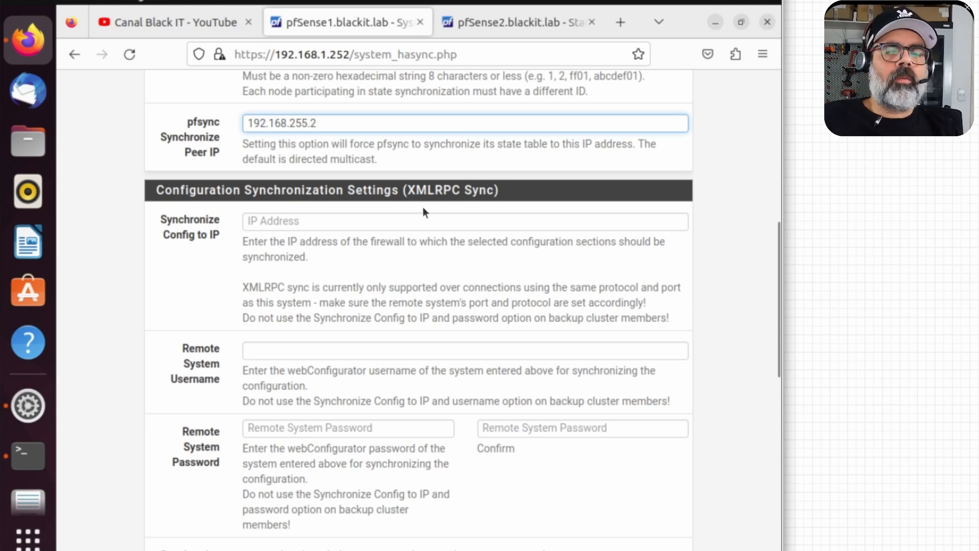
Step: Set Synchronize Config to IP 192.168.255.2 with remote username admin and its password, confirmed
{"action": "scroll", "coordinate": [286, 226], "scroll_direction": "down", "scroll_amount": 3}
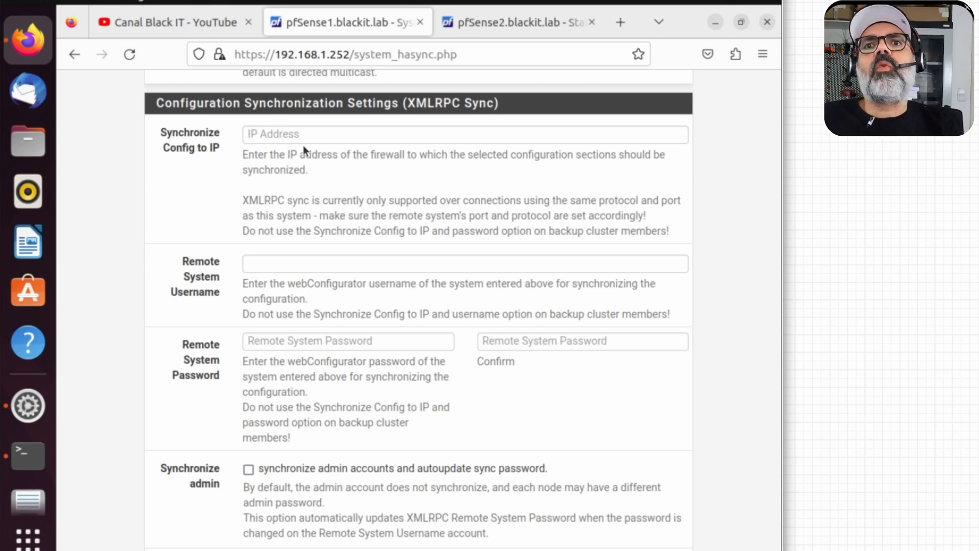
{"action": "left_click", "coordinate": [303, 141]}
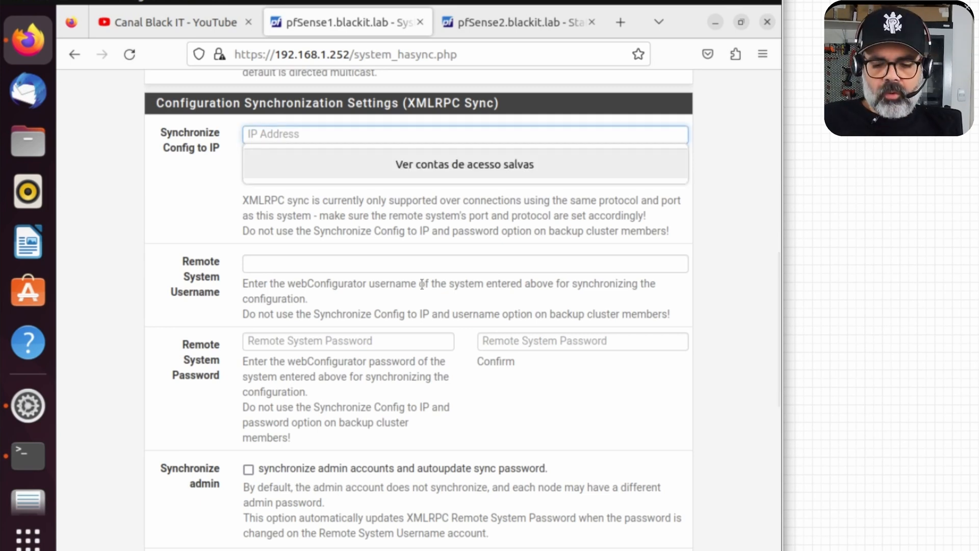
{"action": "type", "text": "192.168.255.2"}
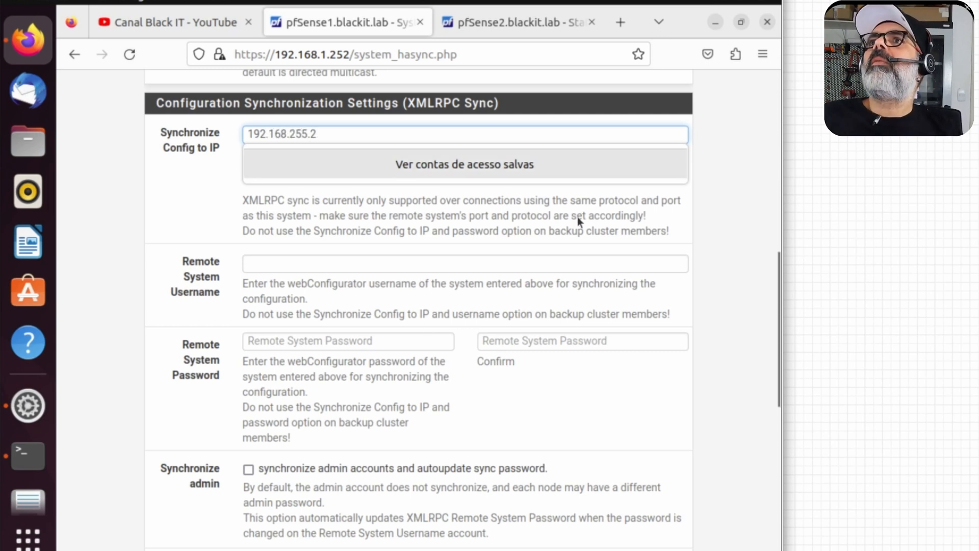
{"action": "left_click", "coordinate": [315, 264]}
{"action": "type", "text": "admin"}
{"action": "key", "text": "Tab"}
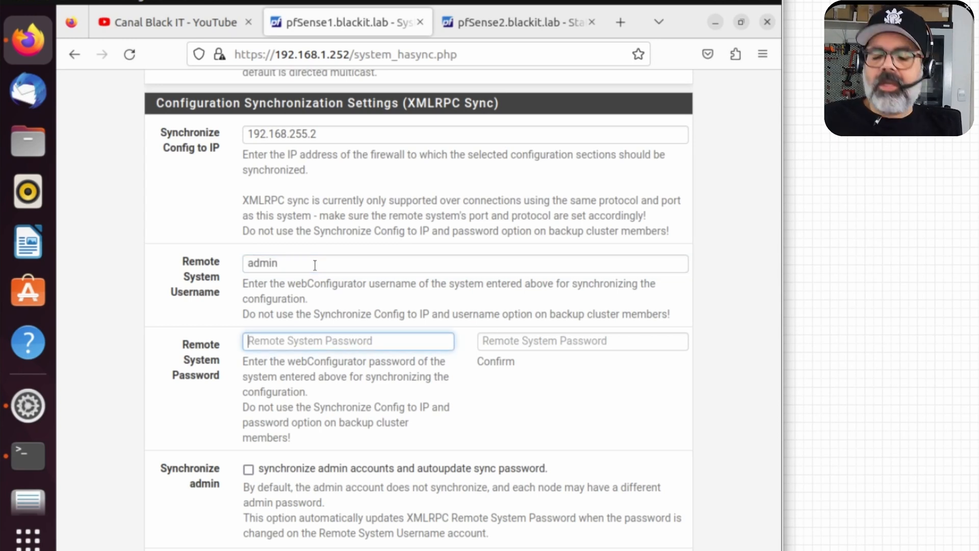
{"action": "type", "text": "*********"}
{"action": "key", "text": "Tab"}
{"action": "type", "text": "*********"}
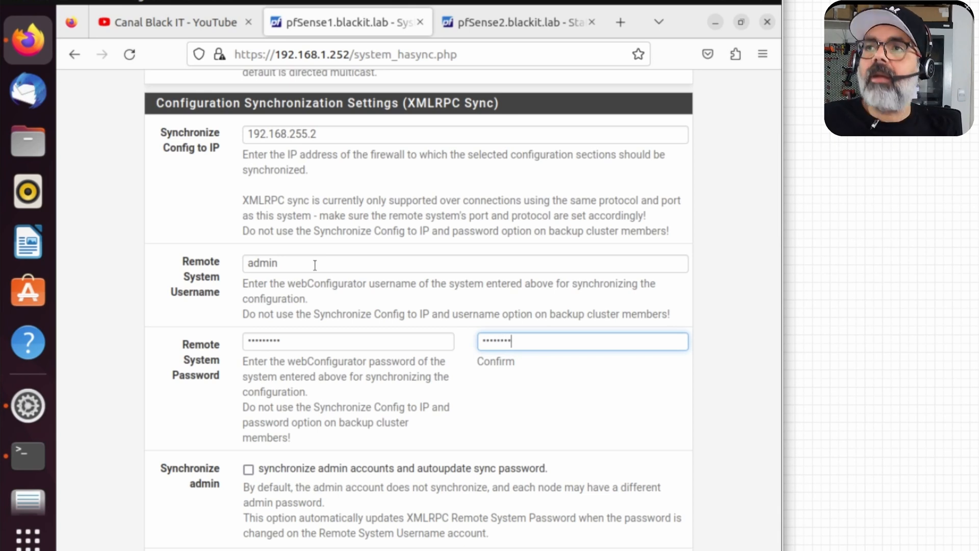
Step: Enable admin account sync, select every sync option with Toggle All, and save
{"action": "scroll", "coordinate": [285, 470], "scroll_direction": "down", "scroll_amount": 3}
{"action": "left_click", "coordinate": [246, 387]}
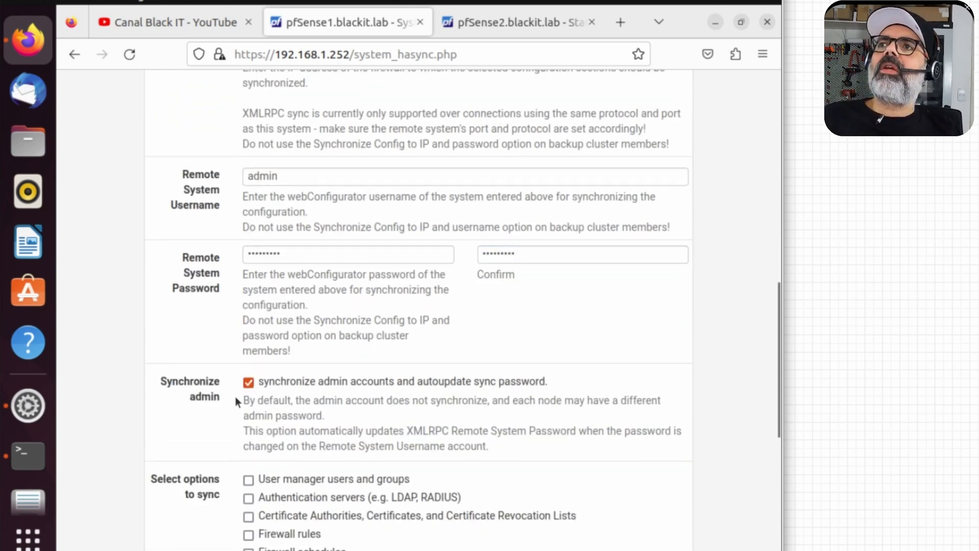
{"action": "scroll", "coordinate": [419, 384], "scroll_direction": "down", "scroll_amount": 4}
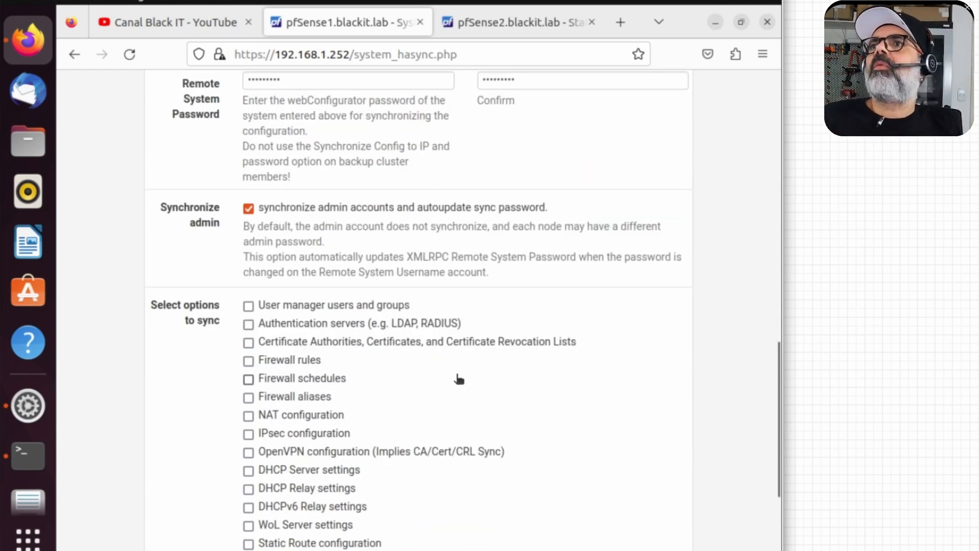
{"action": "scroll", "coordinate": [459, 378], "scroll_direction": "down", "scroll_amount": 2}
{"action": "scroll", "coordinate": [459, 378], "scroll_direction": "down", "scroll_amount": 2}
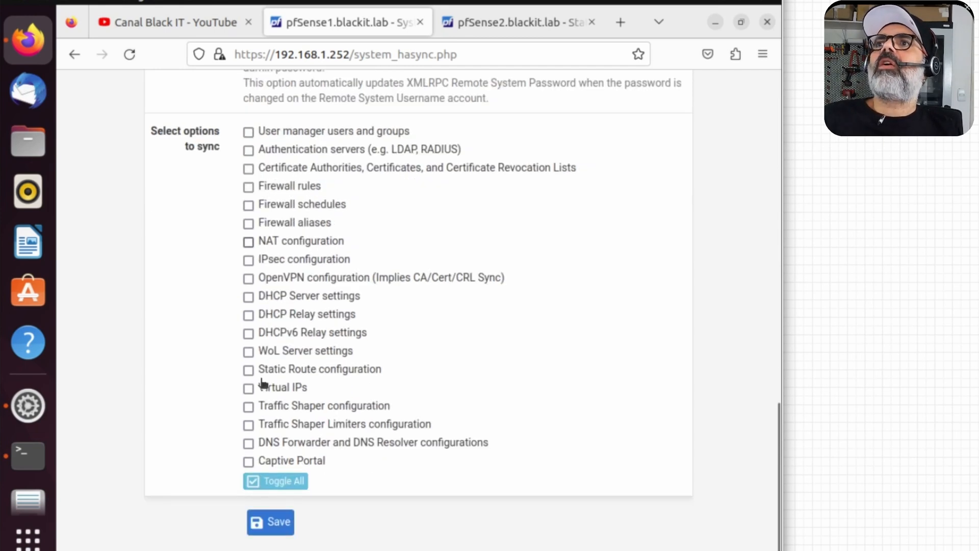
{"action": "left_click", "coordinate": [269, 487]}
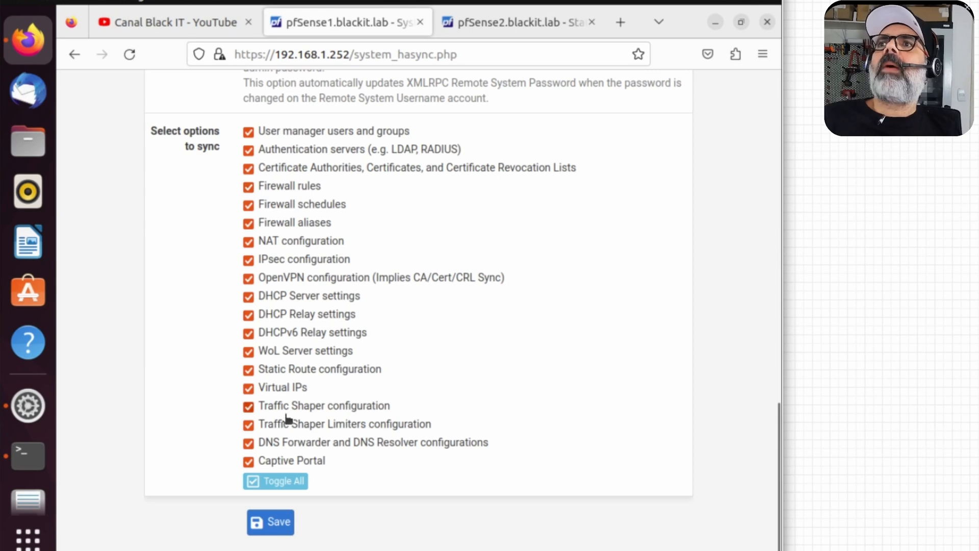
{"action": "left_click", "coordinate": [275, 528]}
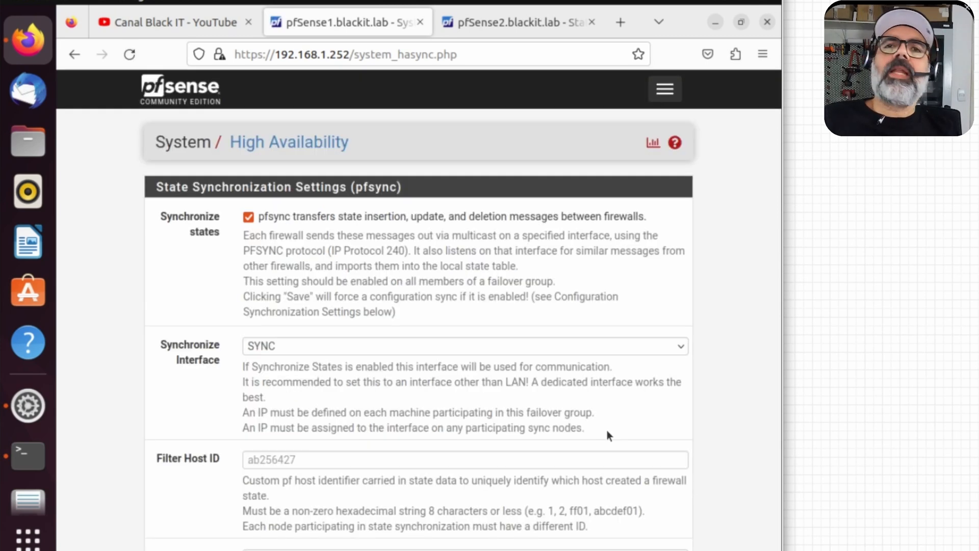
{"action": "left_click", "coordinate": [189, 95]}
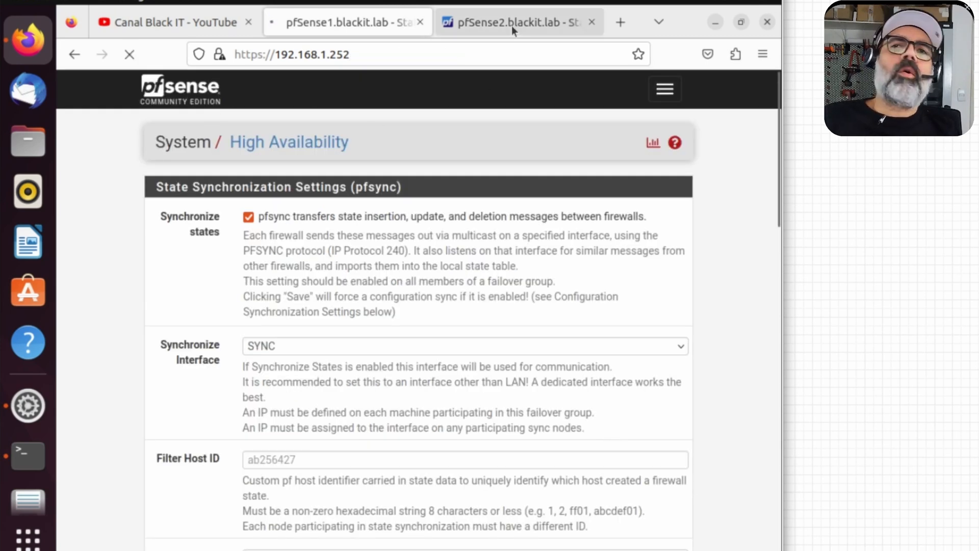
Step: On pfSense2's High Availability page, choose SYNC as the state synchronization interface
{"action": "left_click", "coordinate": [512, 24]}
{"action": "left_click", "coordinate": [665, 89]}
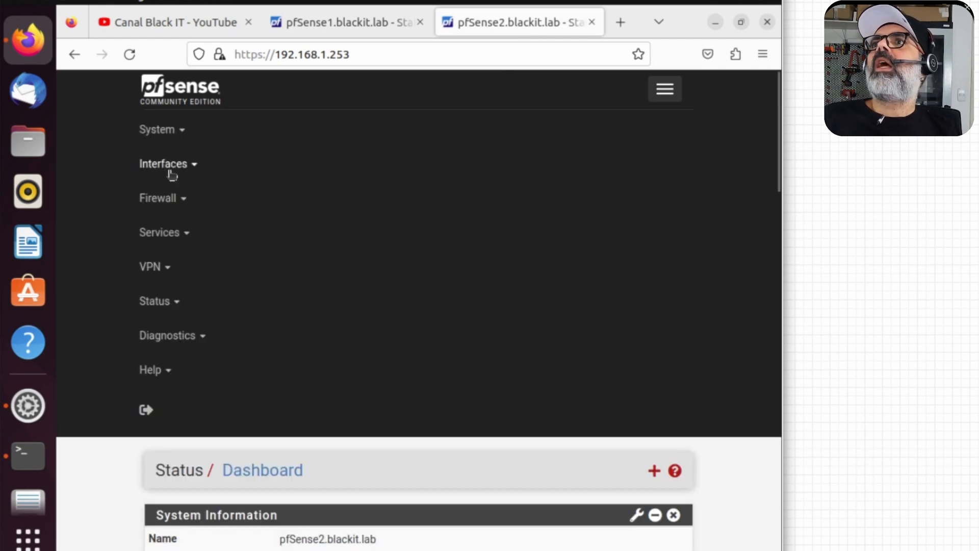
{"action": "left_click", "coordinate": [168, 131]}
{"action": "left_click", "coordinate": [184, 233]}
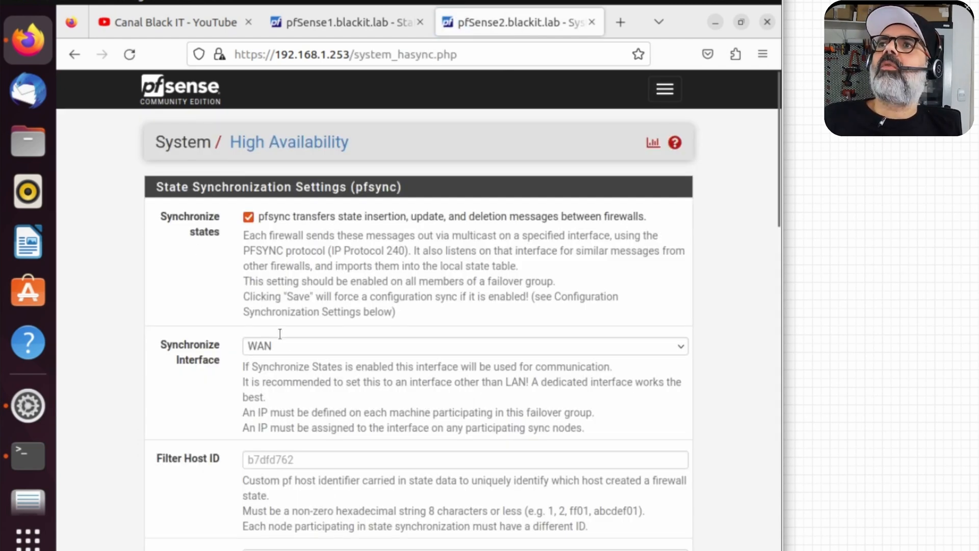
{"action": "left_click", "coordinate": [291, 348]}
{"action": "left_click", "coordinate": [279, 405]}
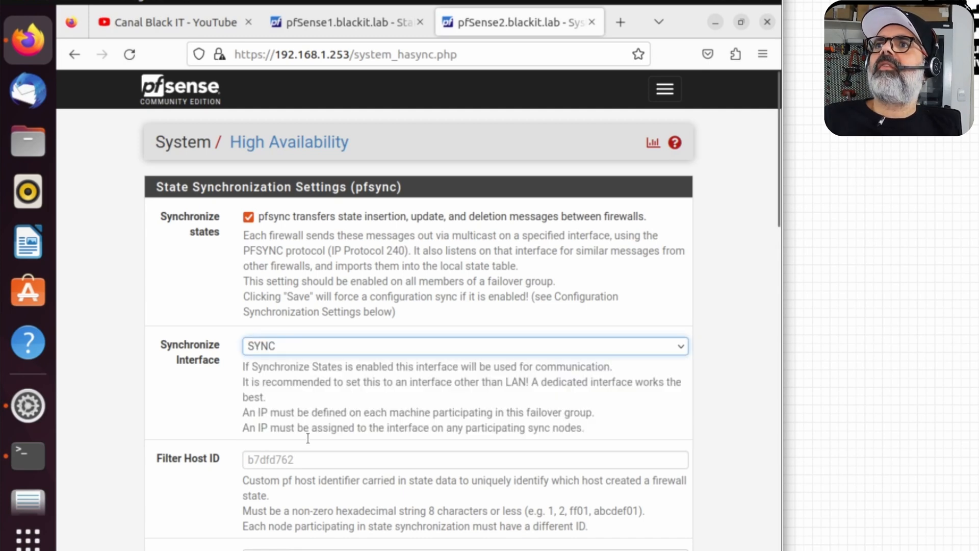
{"action": "left_click", "coordinate": [305, 459]}
{"action": "scroll", "coordinate": [241, 454], "scroll_direction": "down", "scroll_amount": 3}
Step: Enter pfsync peer 1921.68.255.1 and save, then go back to fix the rejected address
{"action": "left_click", "coordinate": [306, 385]}
{"action": "type", "text": "1921.68.255.1"}
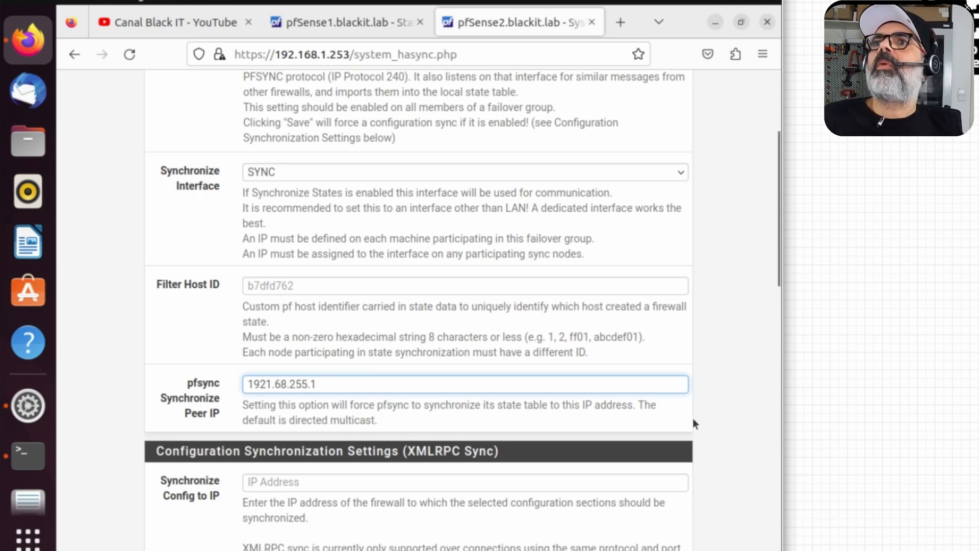
{"action": "scroll", "coordinate": [728, 414], "scroll_direction": "down", "scroll_amount": 2}
{"action": "scroll", "coordinate": [463, 359], "scroll_direction": "down", "scroll_amount": 3}
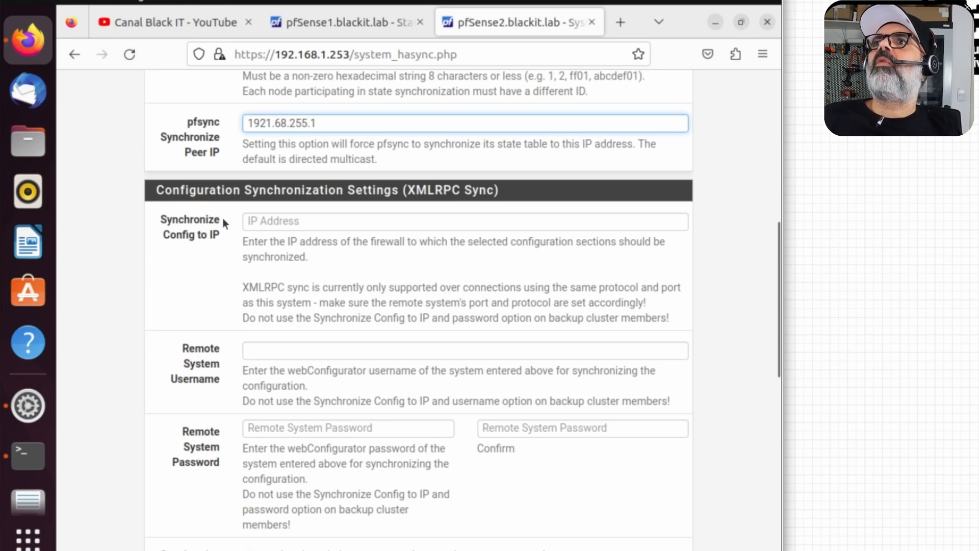
{"action": "scroll", "coordinate": [347, 322], "scroll_direction": "down", "scroll_amount": 6}
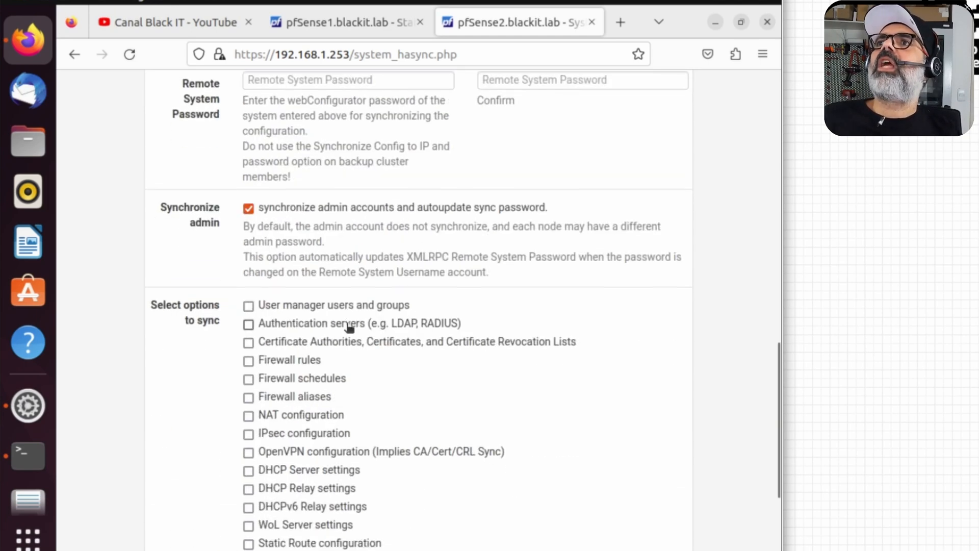
{"action": "scroll", "coordinate": [383, 465], "scroll_direction": "down", "scroll_amount": 2}
{"action": "scroll", "coordinate": [383, 465], "scroll_direction": "down", "scroll_amount": 2}
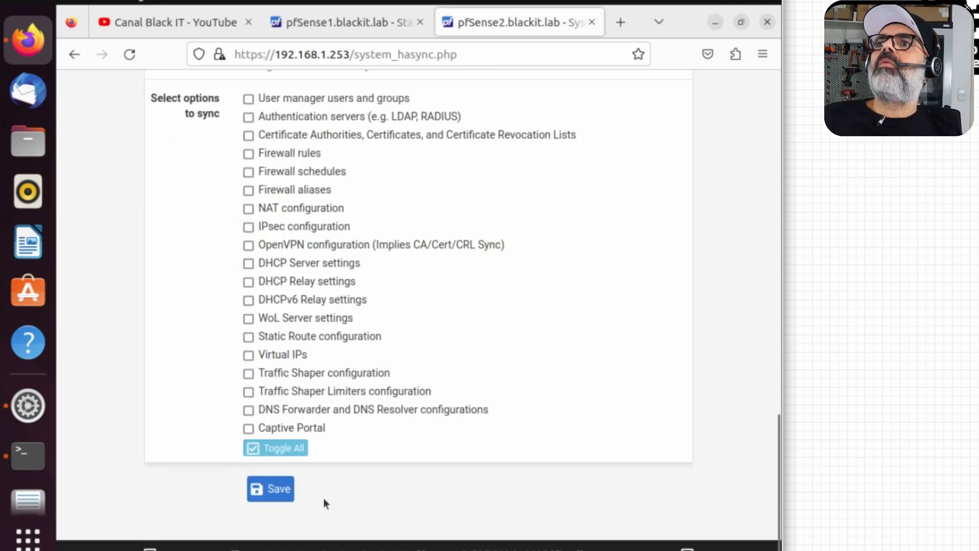
{"action": "left_click", "coordinate": [278, 489]}
{"action": "scroll", "coordinate": [334, 376], "scroll_direction": "down", "scroll_amount": 5}
{"action": "left_click", "coordinate": [272, 385]}
{"action": "scroll", "coordinate": [732, 369], "scroll_direction": "up", "scroll_amount": 3}
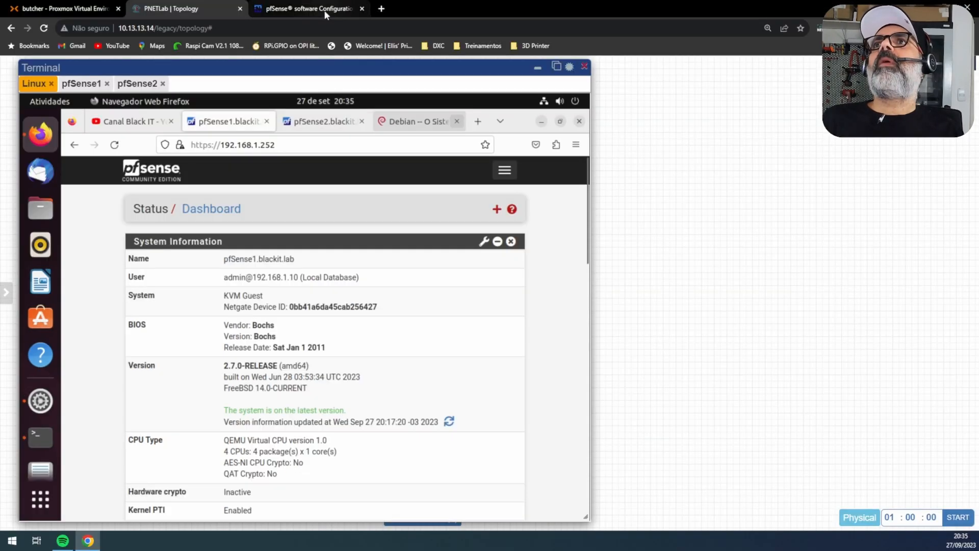
Step: Read through the Netgate high availability guide, then return to the lab topology
{"action": "left_click", "coordinate": [325, 9]}
{"action": "scroll", "coordinate": [526, 359], "scroll_direction": "down", "scroll_amount": 6}
{"action": "scroll", "coordinate": [527, 363], "scroll_direction": "down", "scroll_amount": 15}
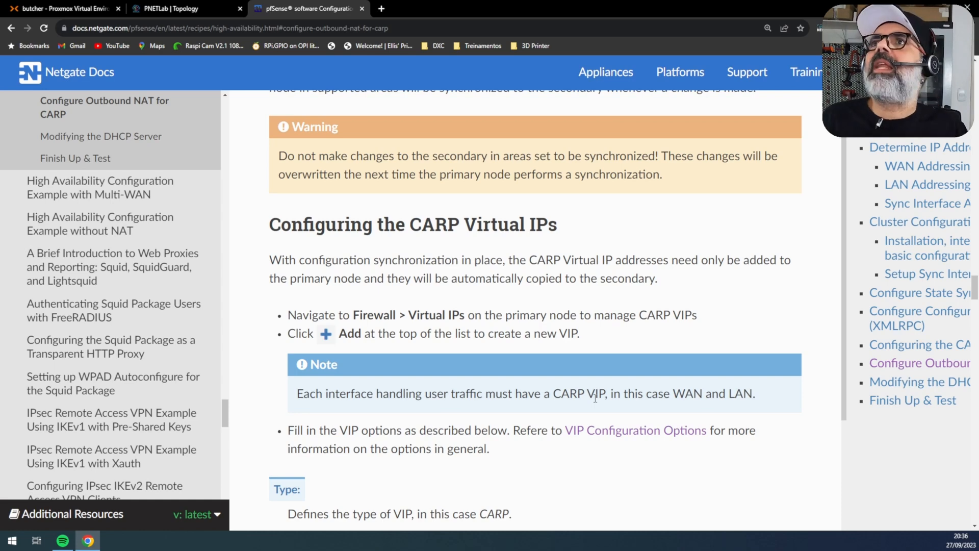
{"action": "left_click", "coordinate": [171, 9]}
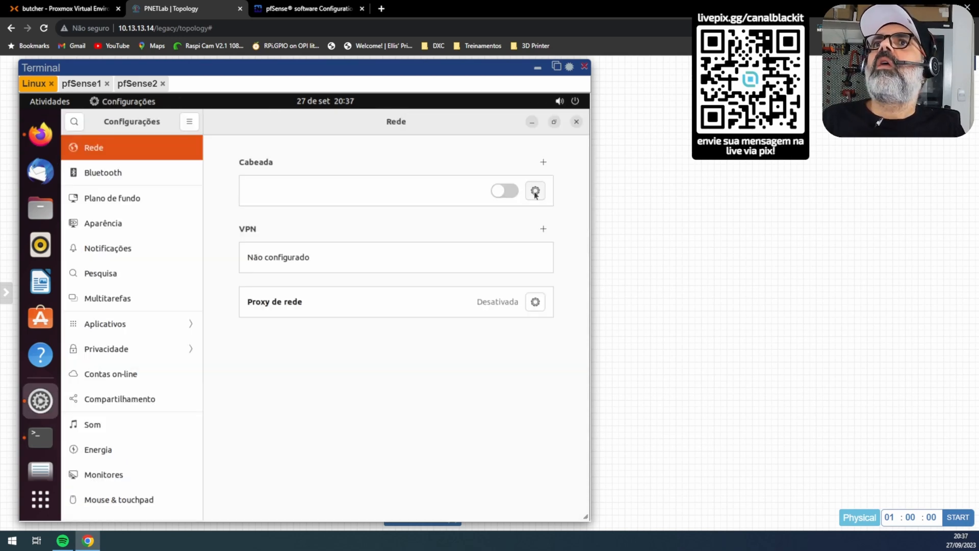
Step: Set the wired IPv4 to manual: address 192.168.1.1, mask 255.255.255.0, gateway 192.168.1.253
{"action": "left_click", "coordinate": [535, 191]}
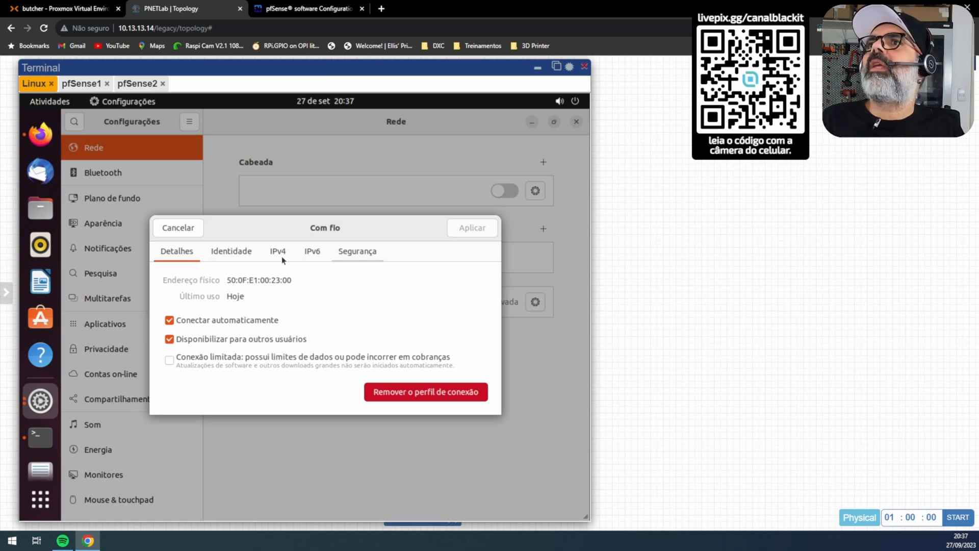
{"action": "left_click", "coordinate": [280, 252]}
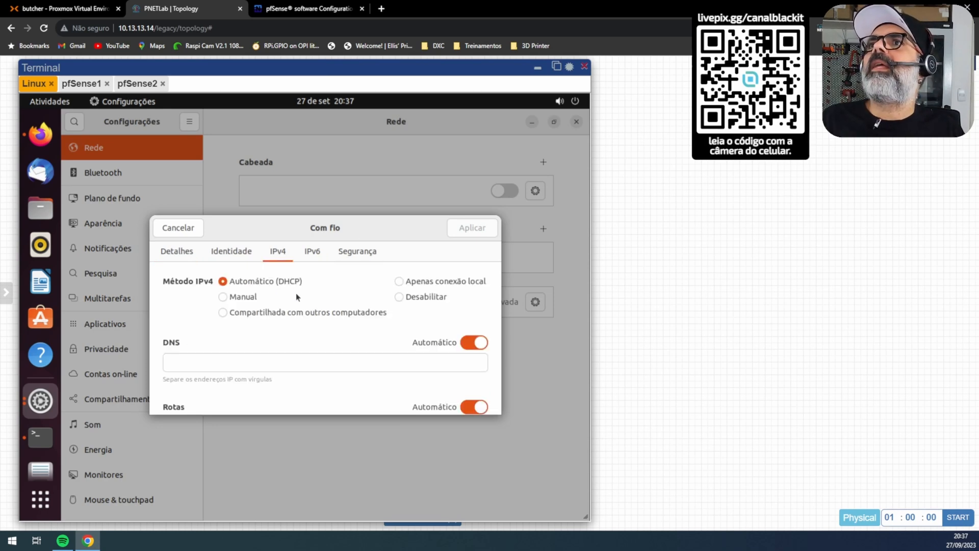
{"action": "left_click", "coordinate": [237, 298]}
{"action": "left_click", "coordinate": [233, 366]}
{"action": "type", "text": "192.168.1.1"}
{"action": "key", "text": "Tab"}
{"action": "type", "text": "255.255.255."}
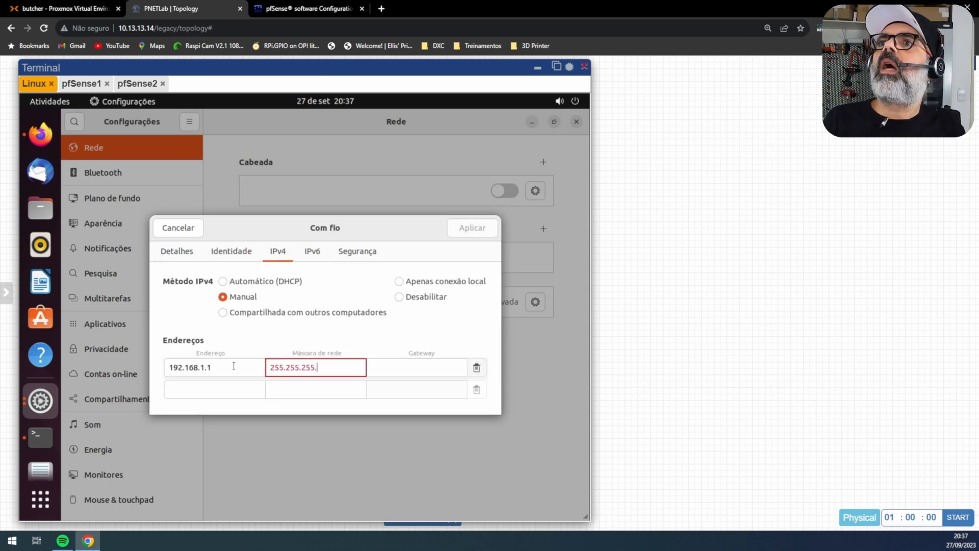
{"action": "type", "text": "0"}
{"action": "key", "text": "Tab"}
{"action": "type", "text": "192.168.1.253"}
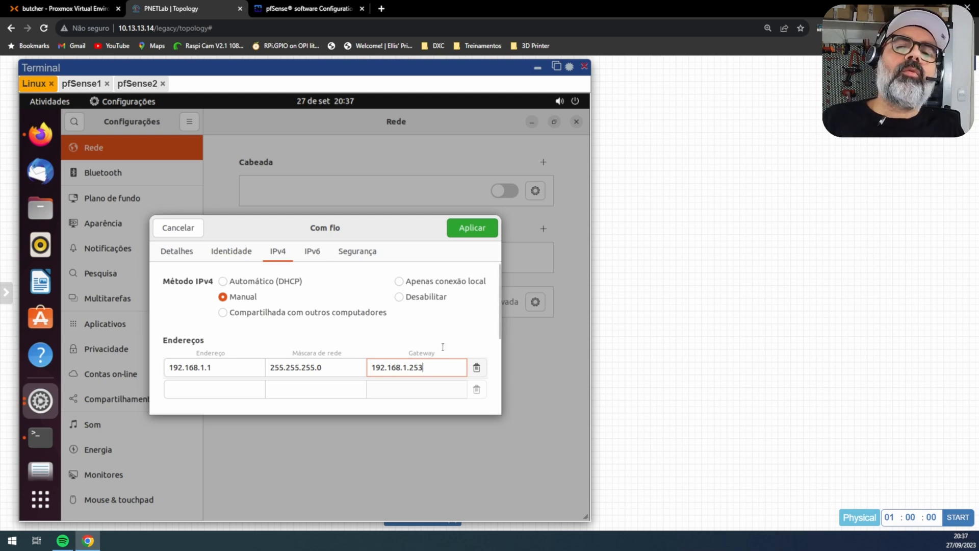
Step: Set DNS to 192.168.1.253, apply, and reconnect the wired connection before returning to Firefox
{"action": "scroll", "coordinate": [478, 348], "scroll_direction": "down", "scroll_amount": 5}
{"action": "left_click", "coordinate": [249, 303]}
{"action": "type", "text": "192.16"}
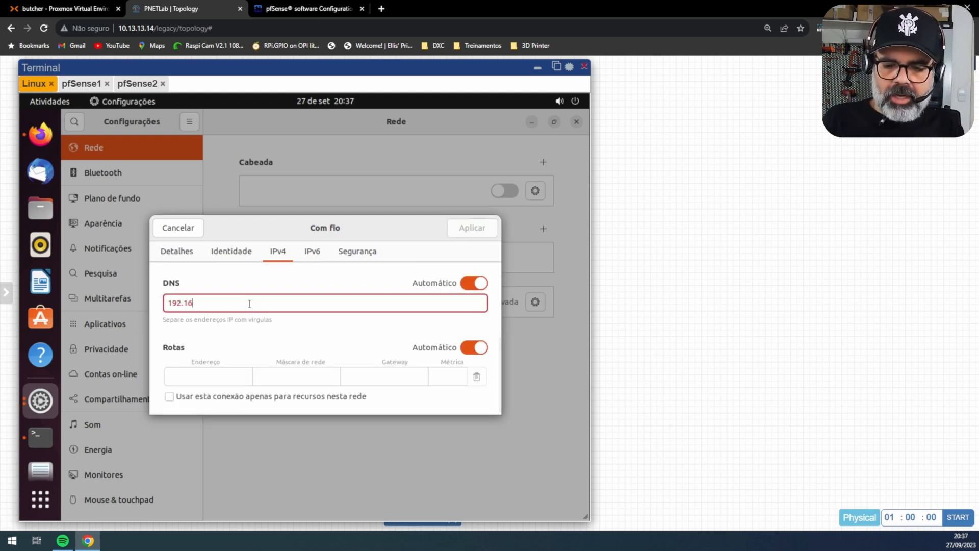
{"action": "type", "text": "8.1.253"}
{"action": "left_click", "coordinate": [469, 227]}
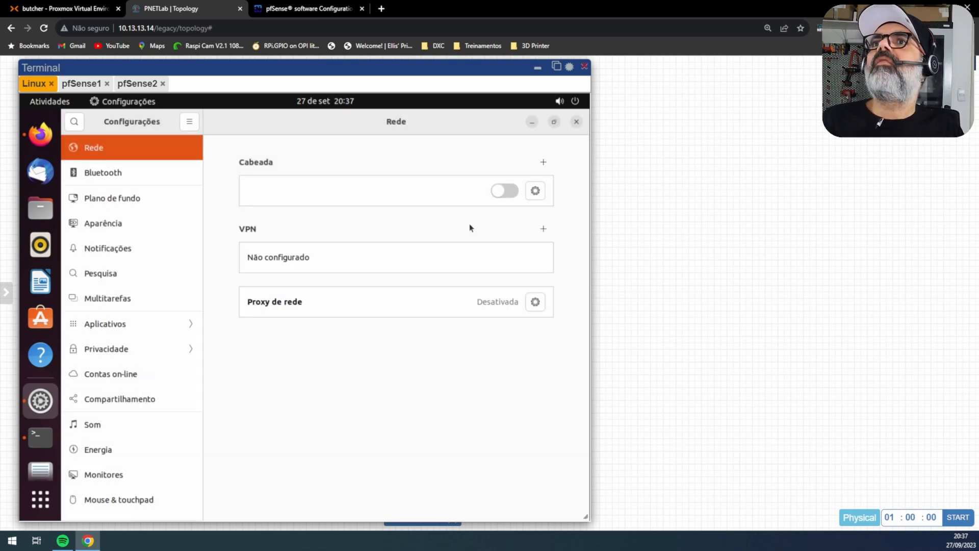
{"action": "left_click", "coordinate": [501, 197]}
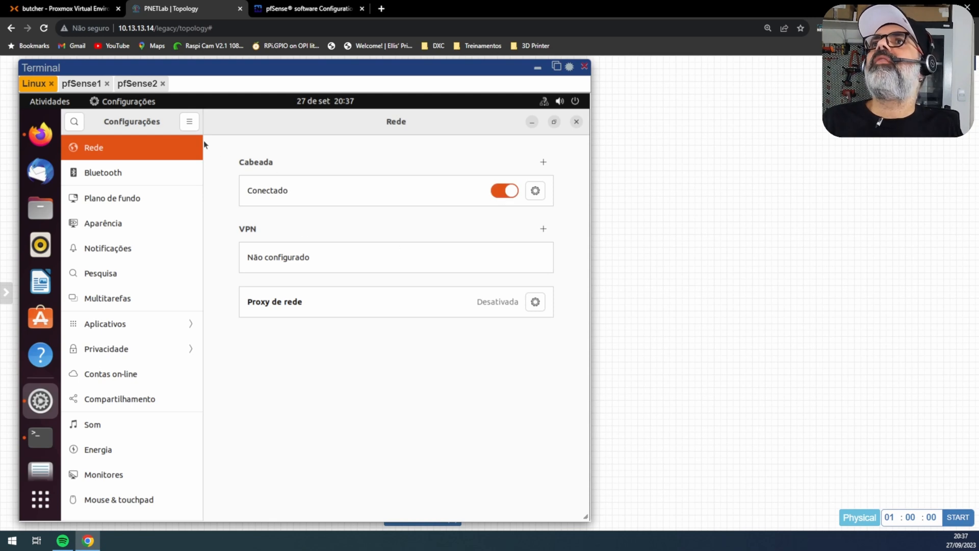
{"action": "left_click", "coordinate": [41, 134]}
{"action": "left_click", "coordinate": [382, 143]}
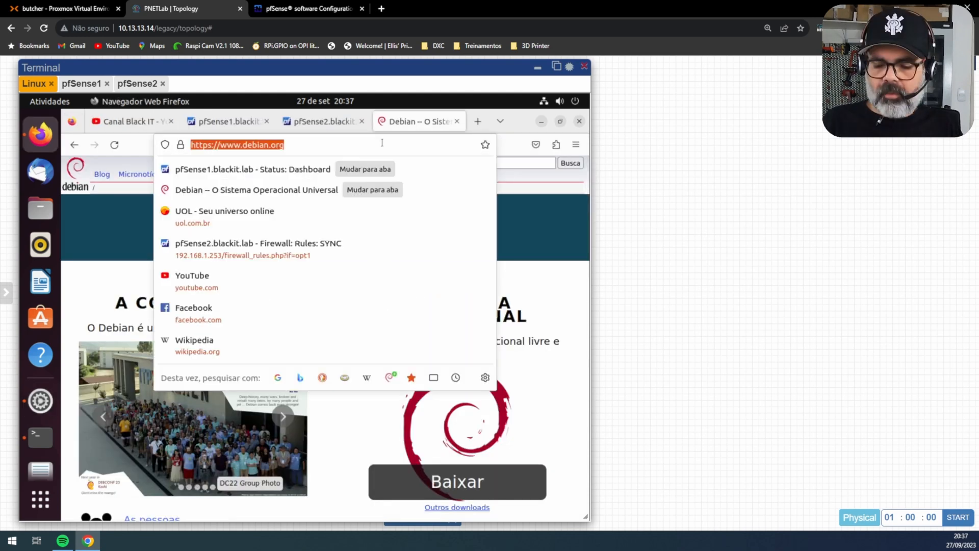
Step: Load fedoraproject.org in Firefox, then view pfSense2's LAN firewall rules
{"action": "type", "text": "fedoraproject.org"}
{"action": "key", "text": "Return"}
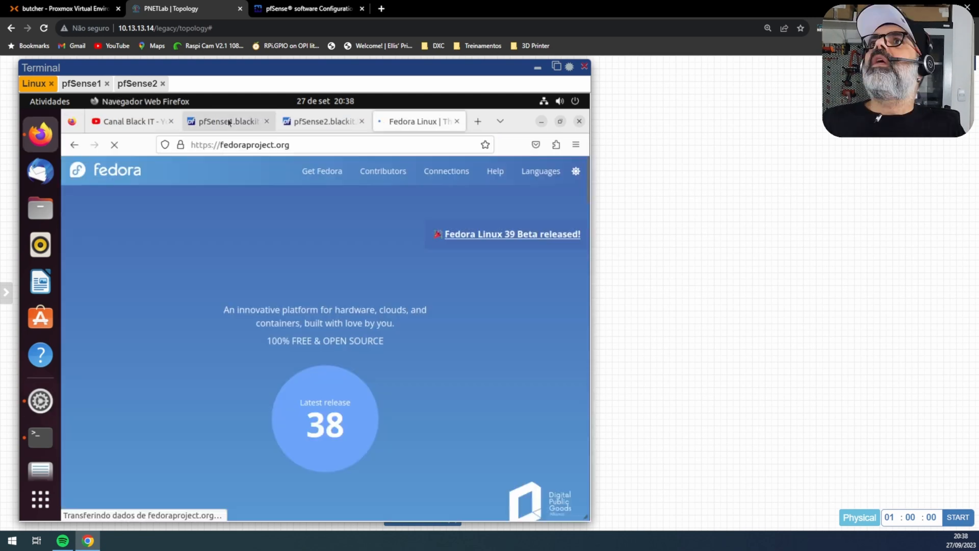
{"action": "left_click", "coordinate": [307, 122]}
{"action": "left_click", "coordinate": [505, 171]}
{"action": "left_click", "coordinate": [143, 251]}
{"action": "left_click", "coordinate": [137, 309]}
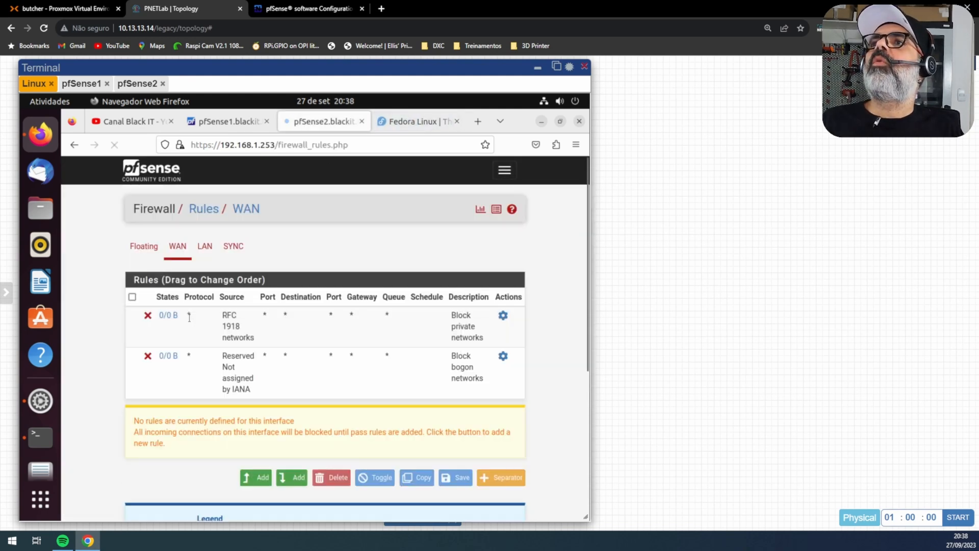
{"action": "left_click", "coordinate": [205, 246]}
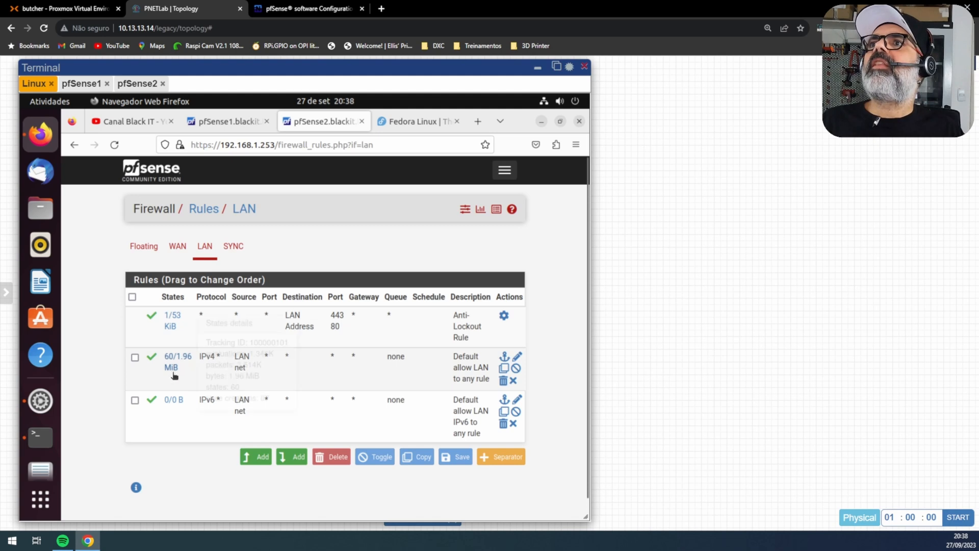
Step: Compare pfSense1's LAN firewall rules with pfSense2's, glancing at the Netgate CARP guide
{"action": "left_click", "coordinate": [230, 122]}
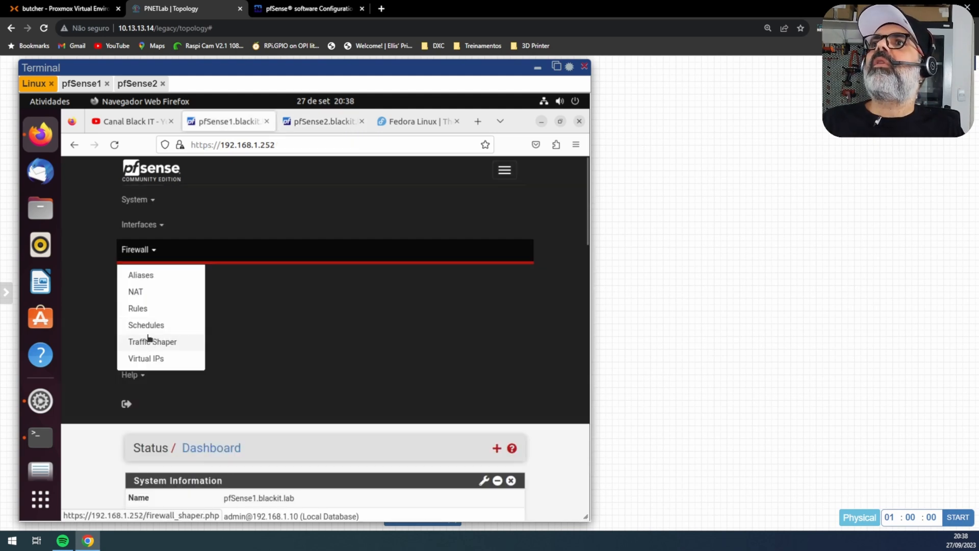
{"action": "left_click", "coordinate": [139, 308]}
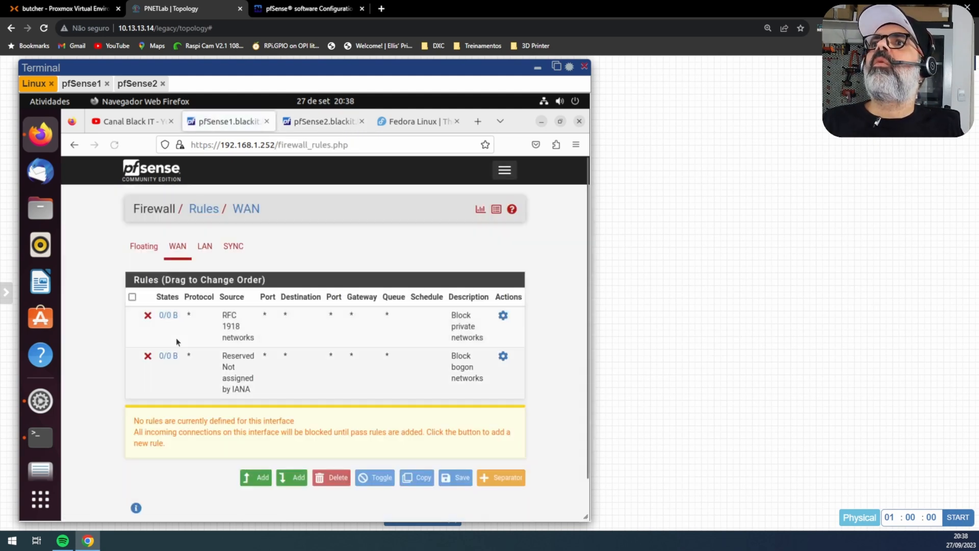
{"action": "left_click", "coordinate": [204, 246]}
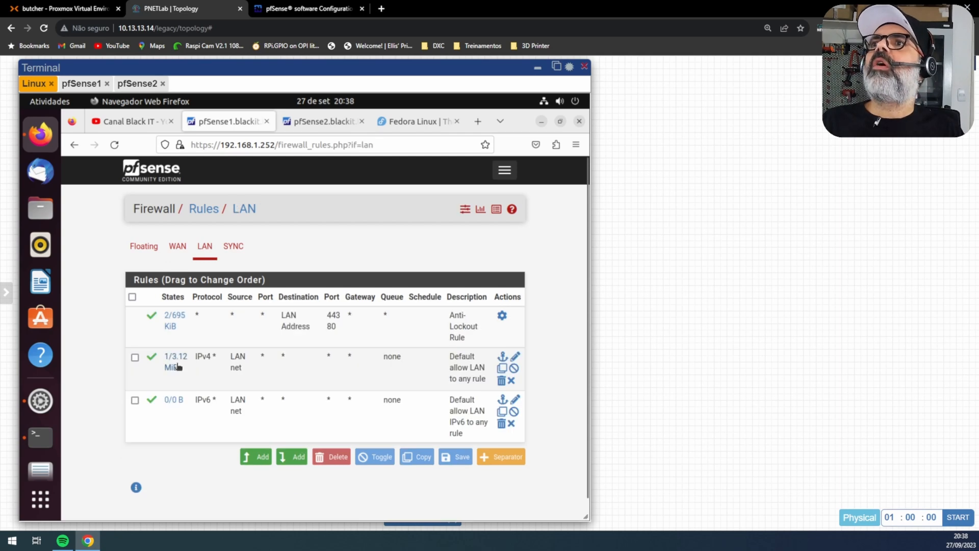
{"action": "left_click", "coordinate": [134, 122]}
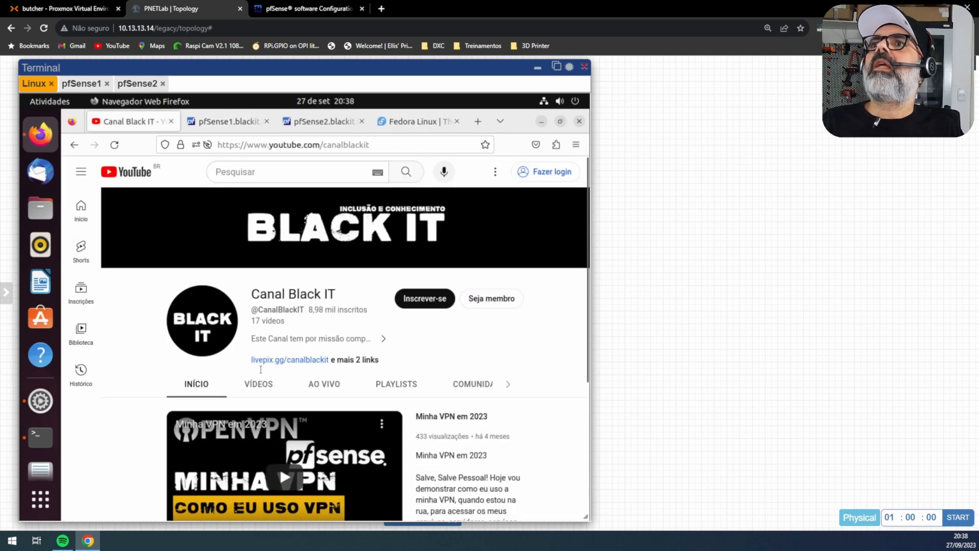
{"action": "left_click", "coordinate": [287, 479]}
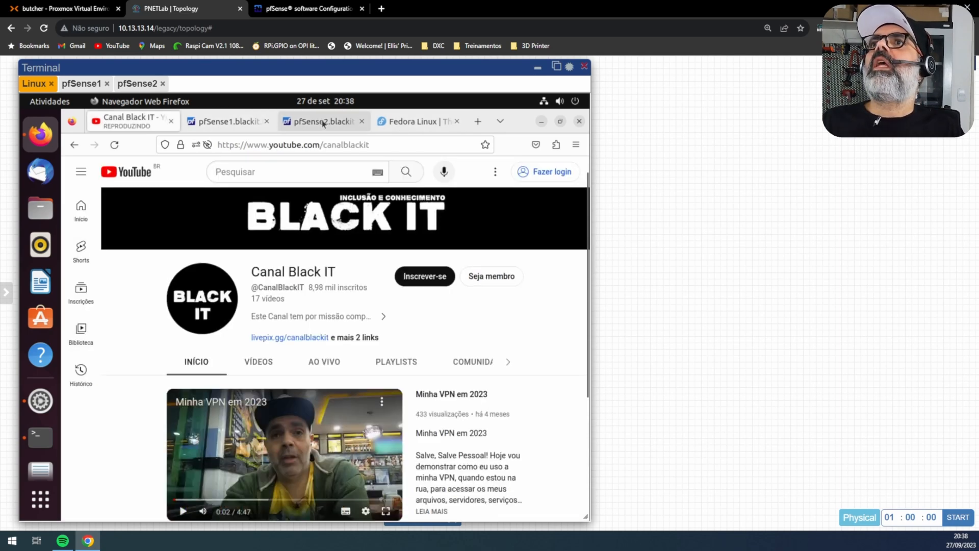
{"action": "left_click", "coordinate": [236, 122]}
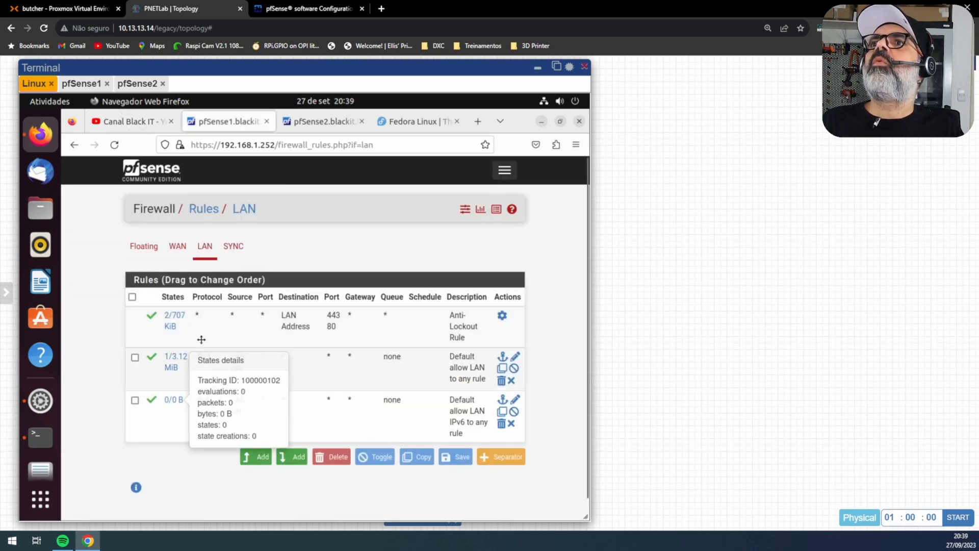
{"action": "left_click", "coordinate": [339, 121]}
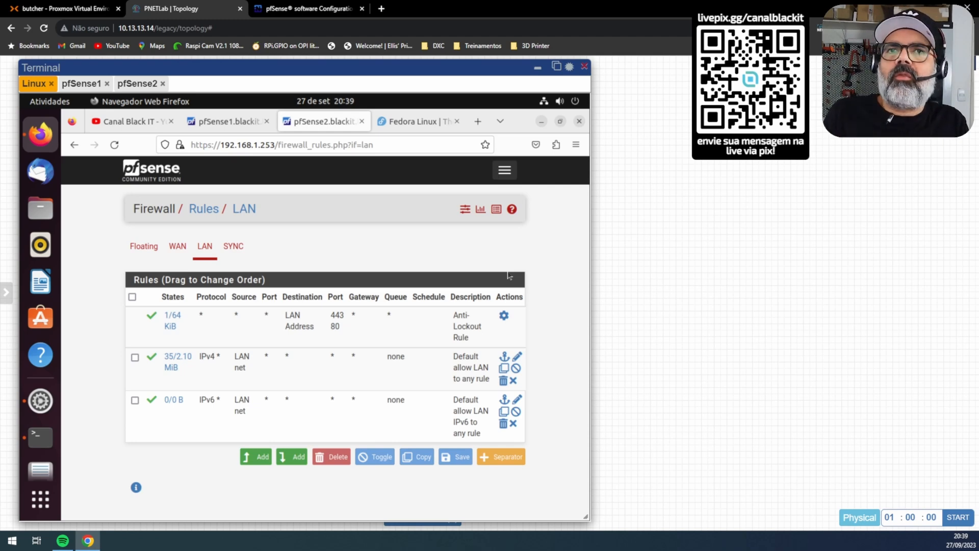
{"action": "left_click", "coordinate": [312, 10]}
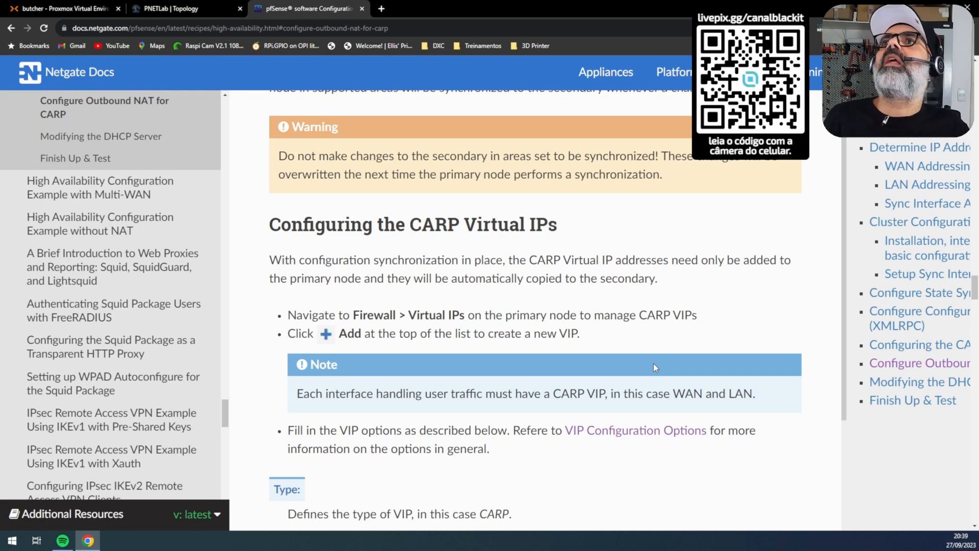
{"action": "left_click", "coordinate": [172, 8]}
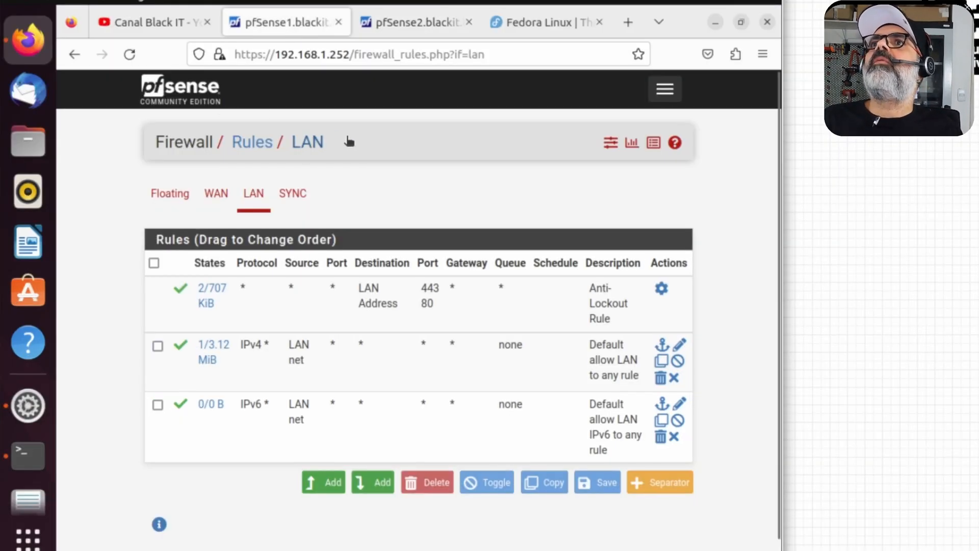
Step: Start a new CARP-type virtual IP on the LAN interface
{"action": "left_click", "coordinate": [666, 96]}
{"action": "left_click", "coordinate": [267, 196]}
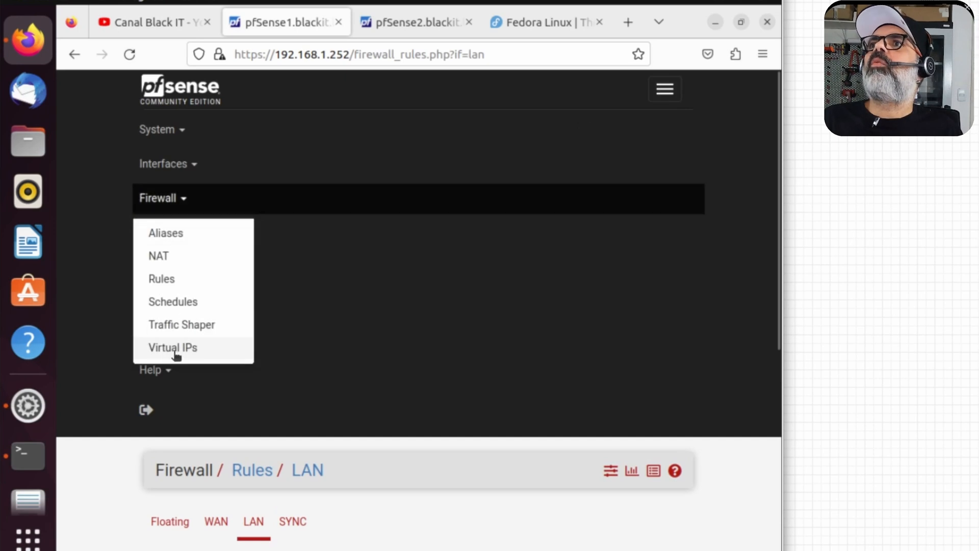
{"action": "left_click", "coordinate": [174, 351]}
{"action": "left_click", "coordinate": [673, 243]}
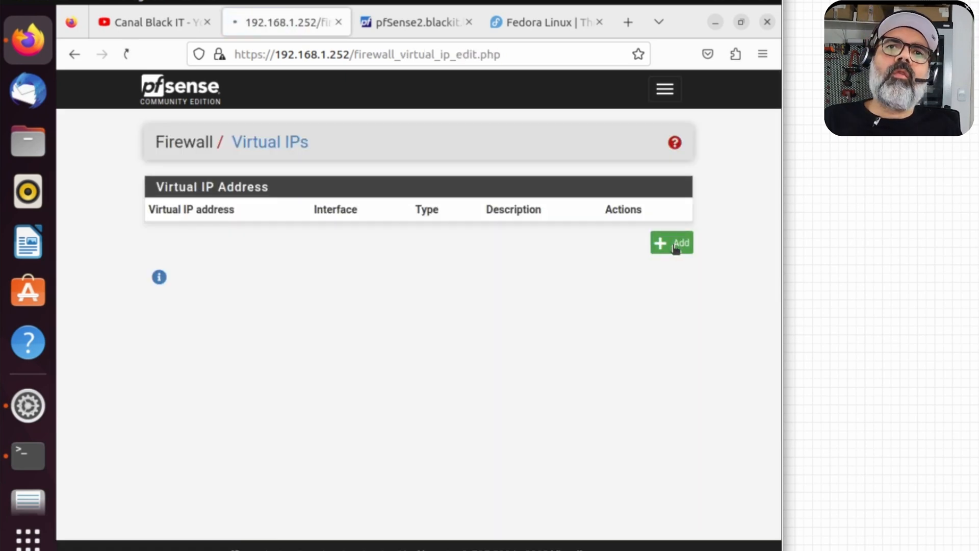
{"action": "left_click", "coordinate": [299, 264]}
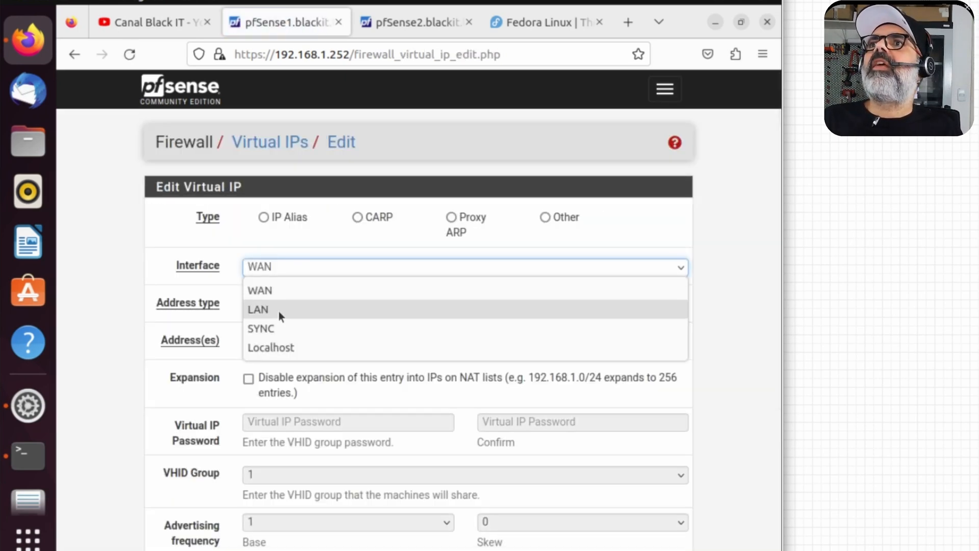
{"action": "left_click", "coordinate": [278, 312]}
{"action": "left_click", "coordinate": [357, 217]}
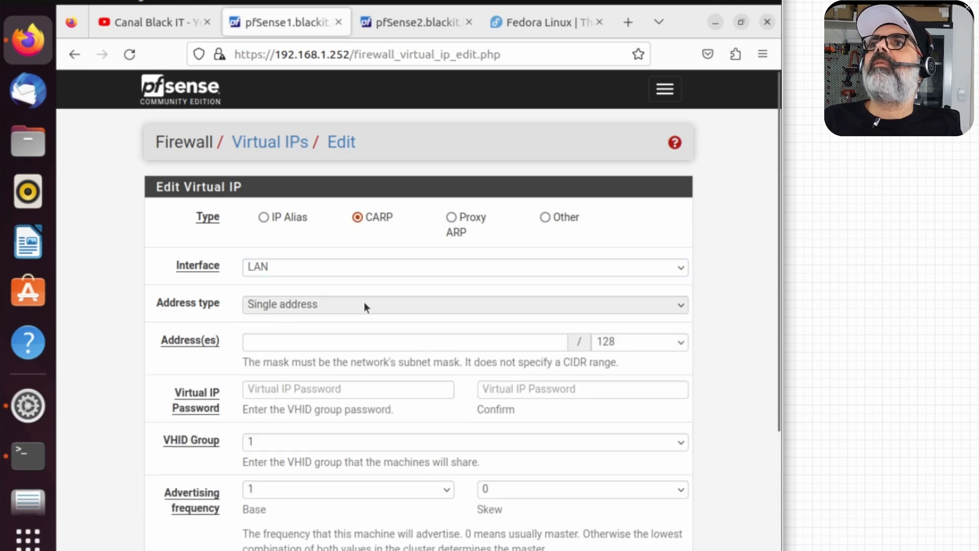
Step: Give the virtual IP address 192.168.1.254/24 and enter the VHID group password twice
{"action": "left_click", "coordinate": [359, 342]}
{"action": "type", "text": "192.168"}
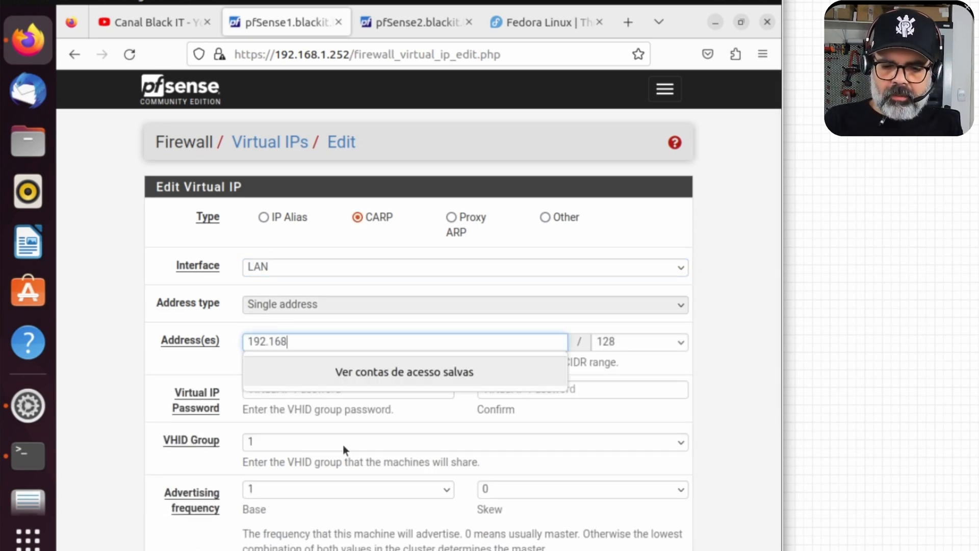
{"action": "type", "text": ".1.254"}
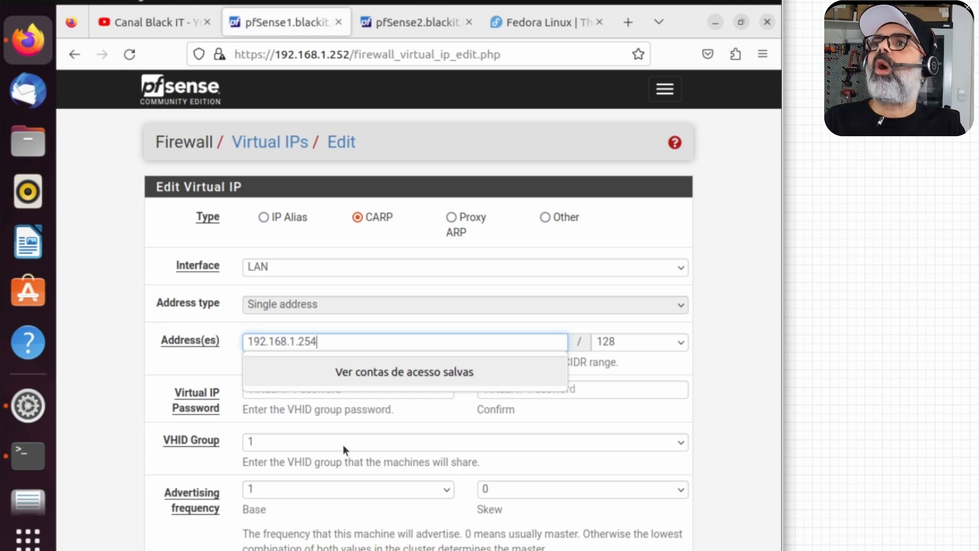
{"action": "left_click", "coordinate": [633, 342]}
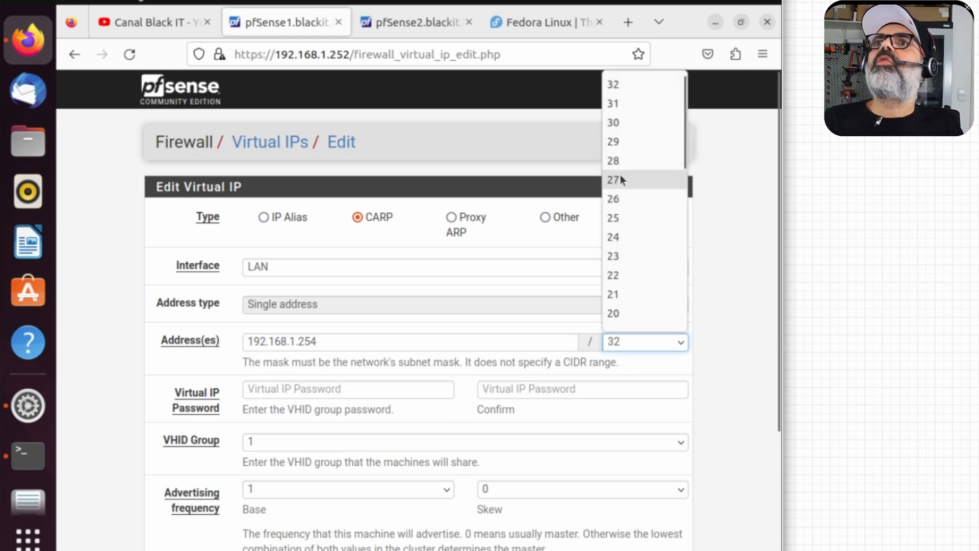
{"action": "left_click", "coordinate": [618, 238]}
{"action": "scroll", "coordinate": [711, 382], "scroll_direction": "down", "scroll_amount": 5}
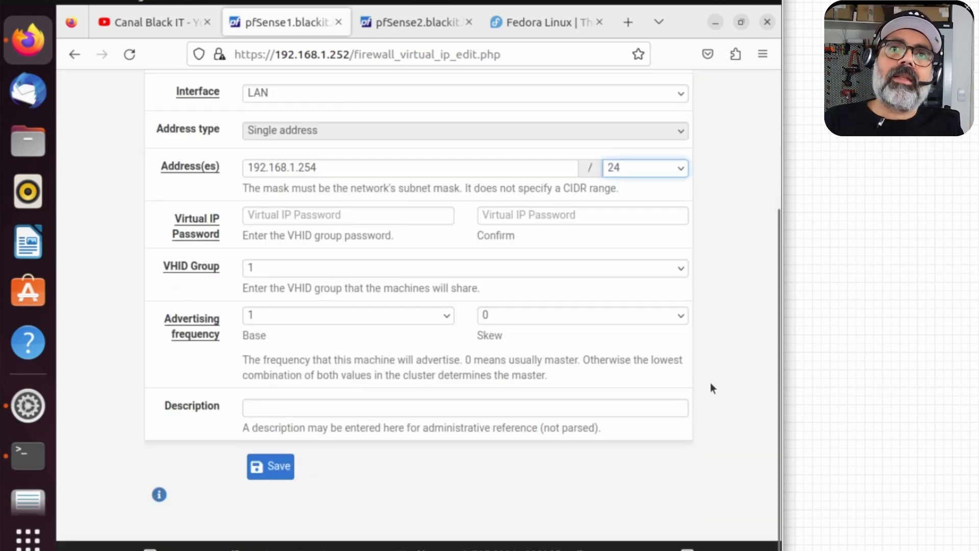
{"action": "left_click", "coordinate": [314, 215]}
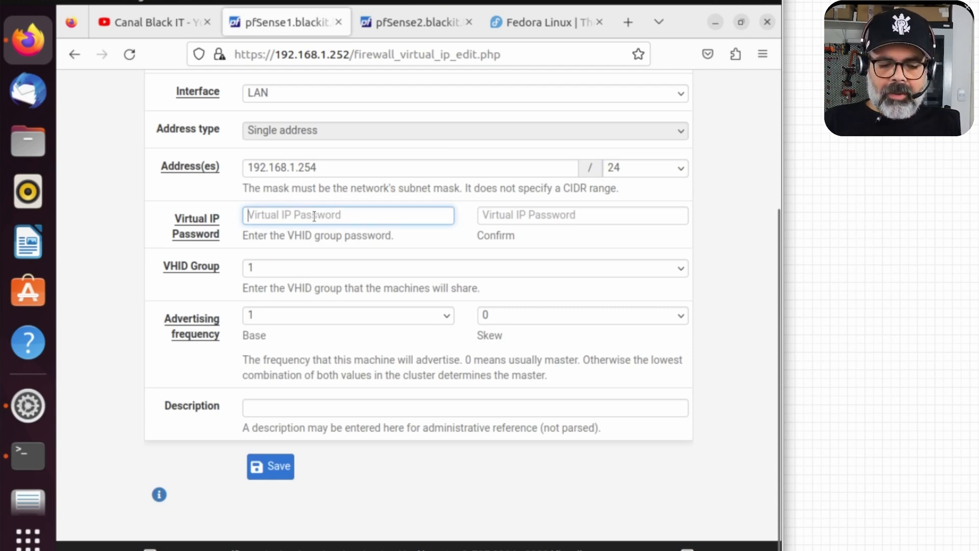
{"action": "type", "text": "*********"}
{"action": "key", "text": "Tab"}
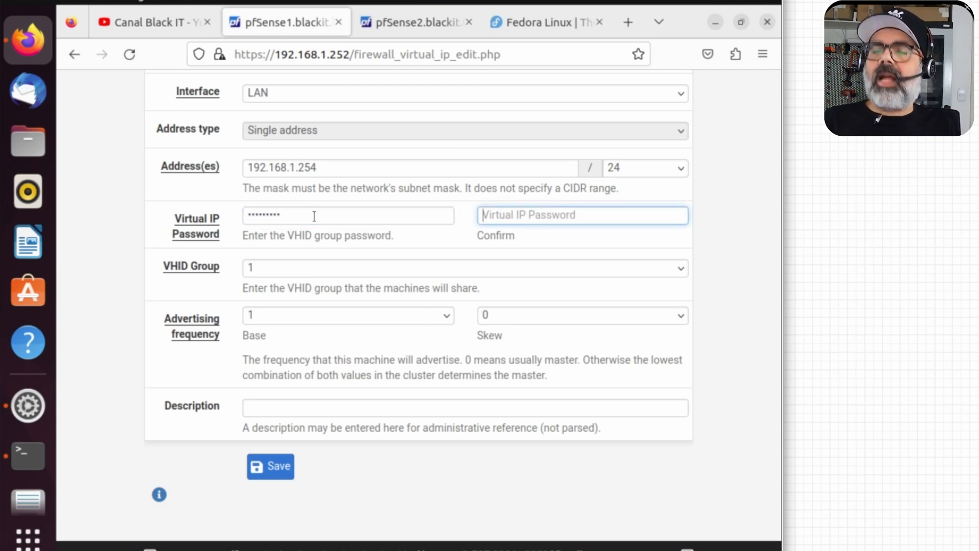
{"action": "type", "text": "*********"}
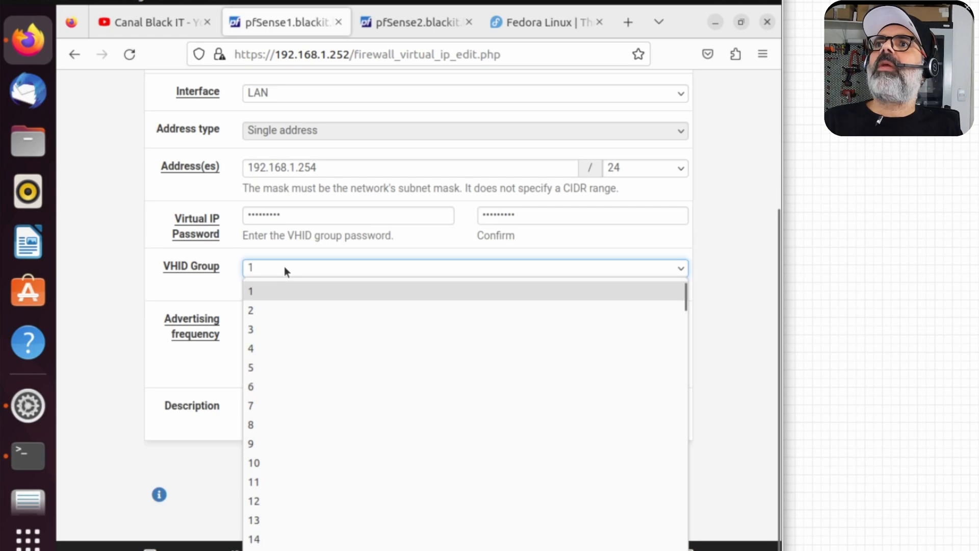
Step: Choose VHID group 254, describe it 'VIP da LAN', then save and apply the changes
{"action": "key", "text": "End"}
{"action": "left_click", "coordinate": [287, 549]}
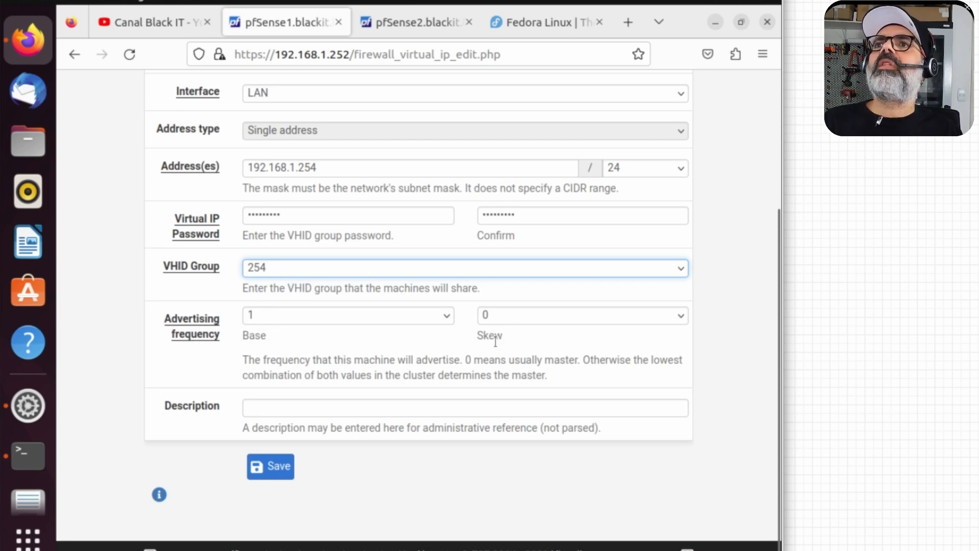
{"action": "left_click", "coordinate": [279, 407]}
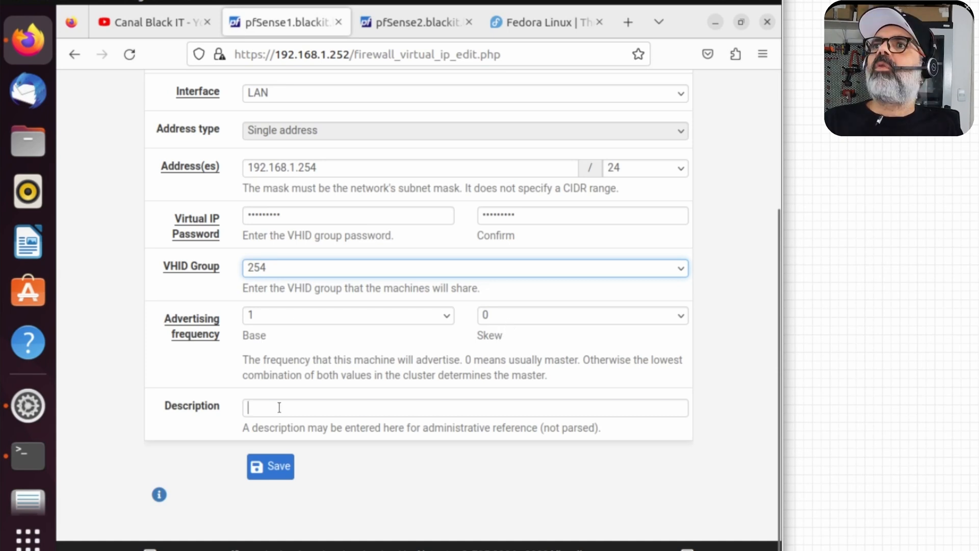
{"action": "type", "text": "VIP da LAN"}
{"action": "left_click", "coordinate": [272, 468]}
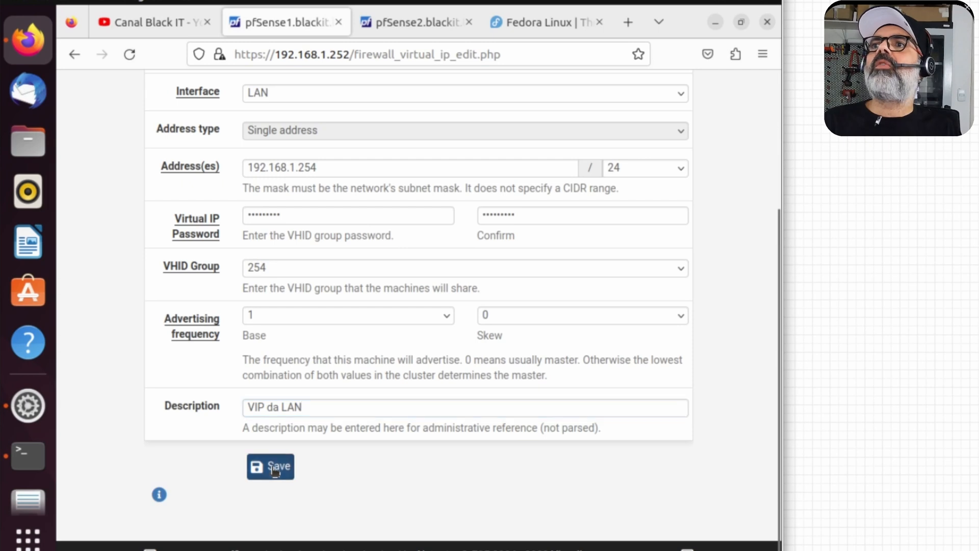
{"action": "left_click", "coordinate": [617, 206]}
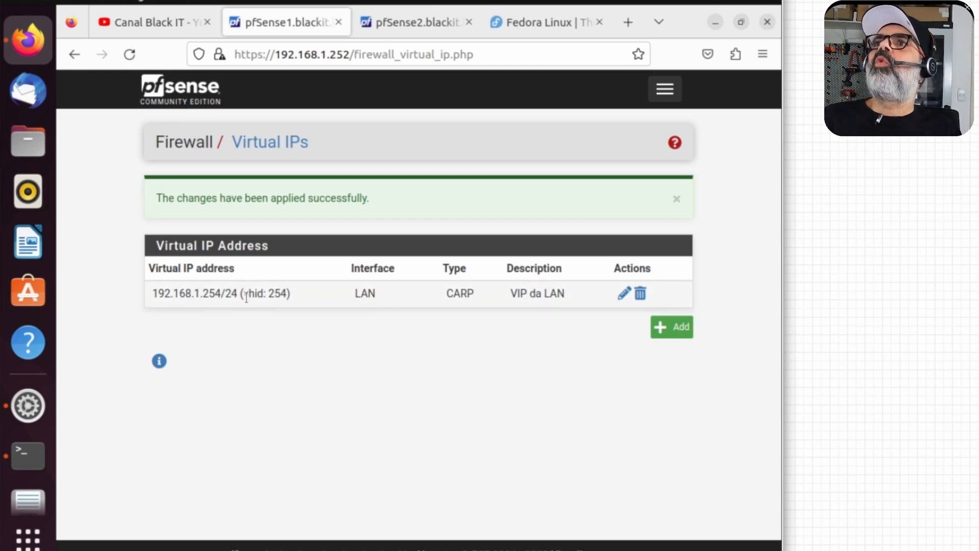
Step: Check the CARP failover status on both pfSense1 and pfSense2
{"action": "left_click", "coordinate": [665, 88]}
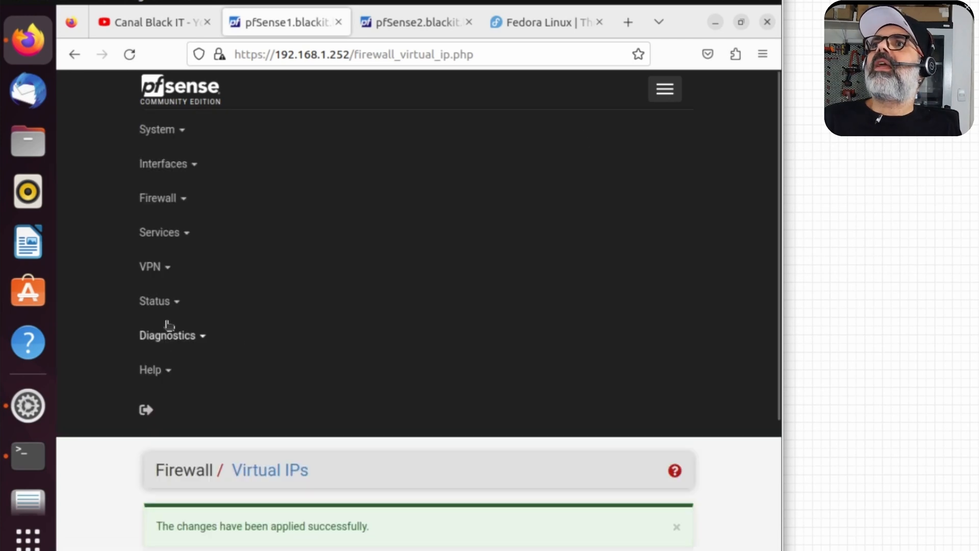
{"action": "left_click", "coordinate": [162, 302]}
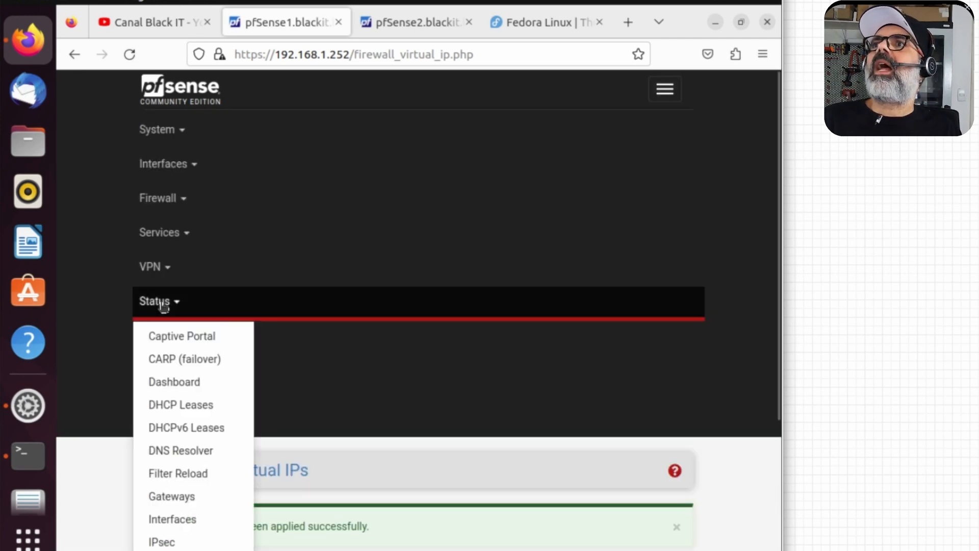
{"action": "left_click", "coordinate": [193, 359]}
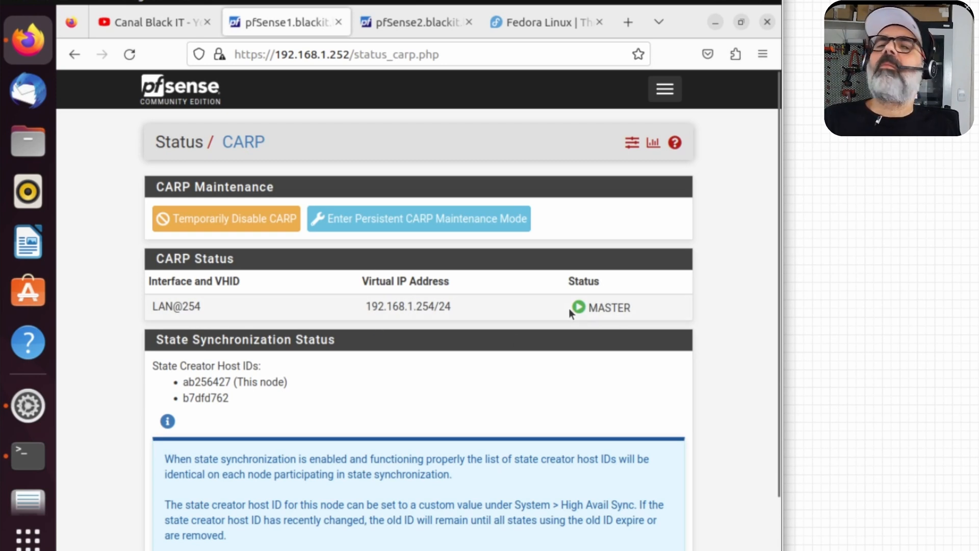
{"action": "left_click", "coordinate": [439, 22]}
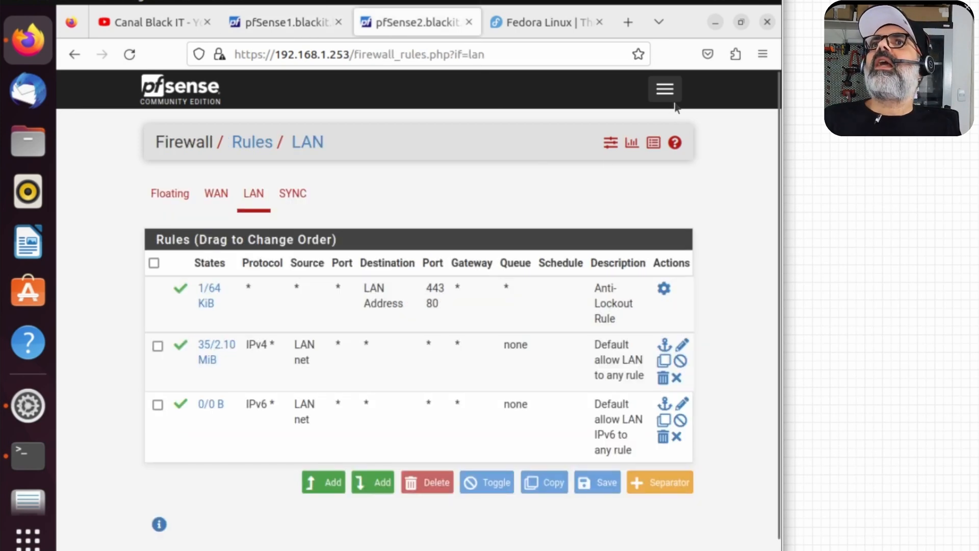
{"action": "left_click", "coordinate": [664, 89]}
{"action": "left_click", "coordinate": [159, 301]}
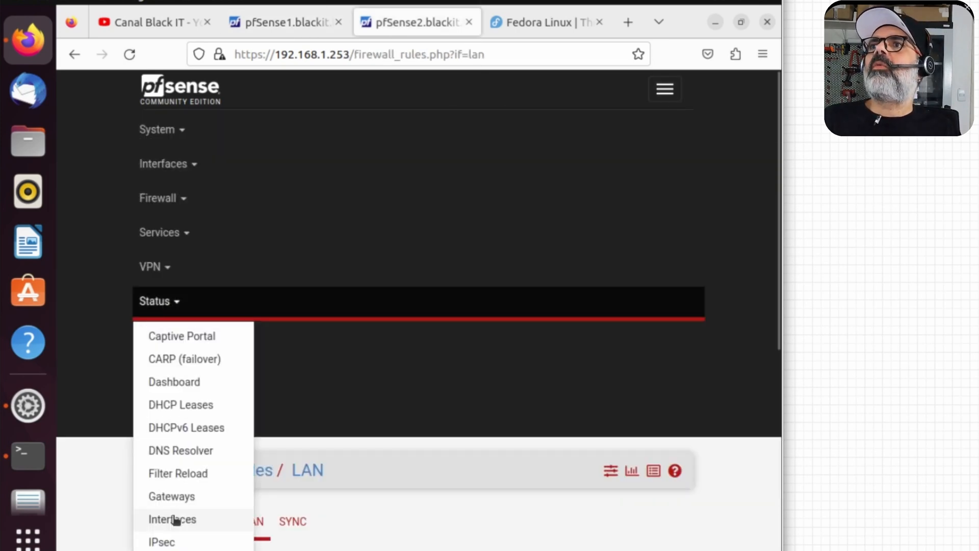
{"action": "left_click", "coordinate": [186, 360]}
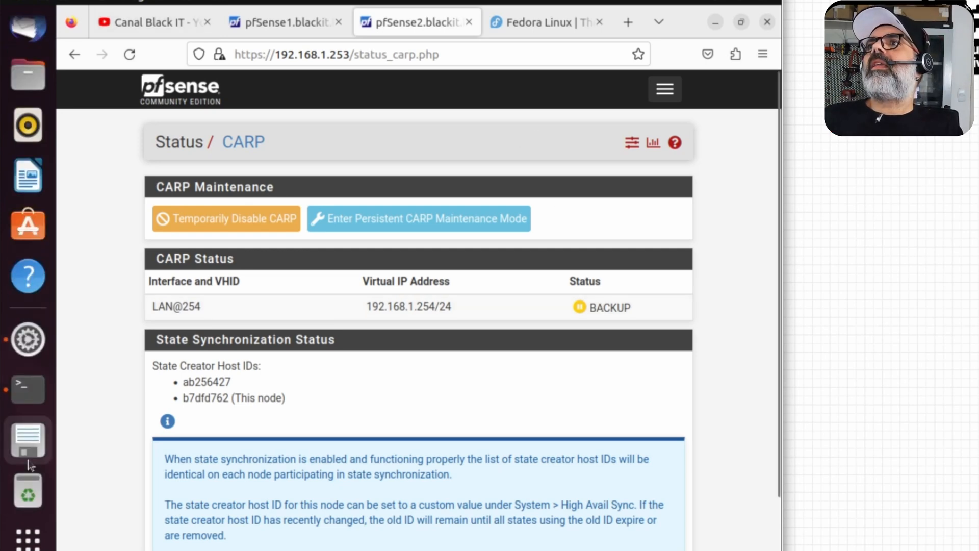
Step: Ping the virtual IP 192.168.1.254 from the terminal, then stop the ping
{"action": "left_click", "coordinate": [35, 401]}
{"action": "type", "text": "192"}
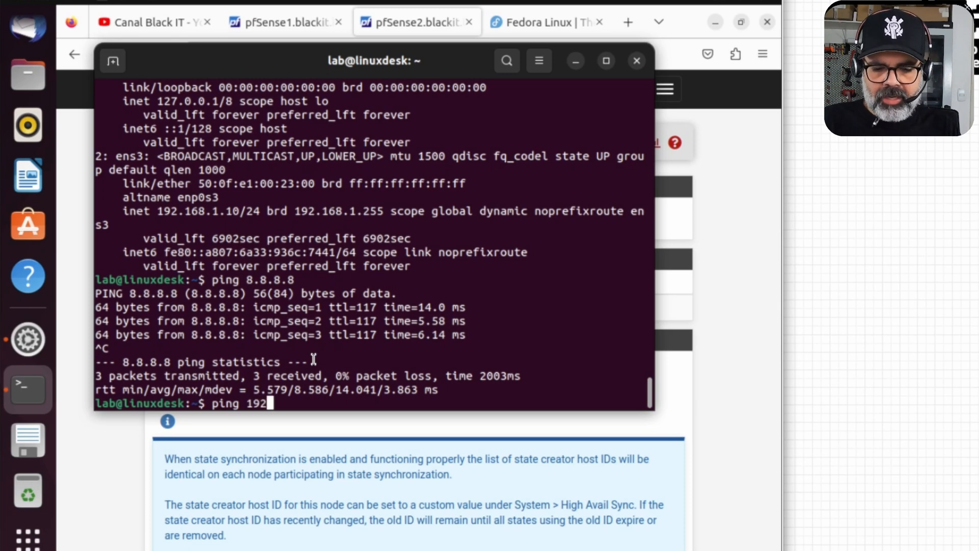
{"action": "type", "text": ".168.1.254"}
{"action": "key", "text": "Return"}
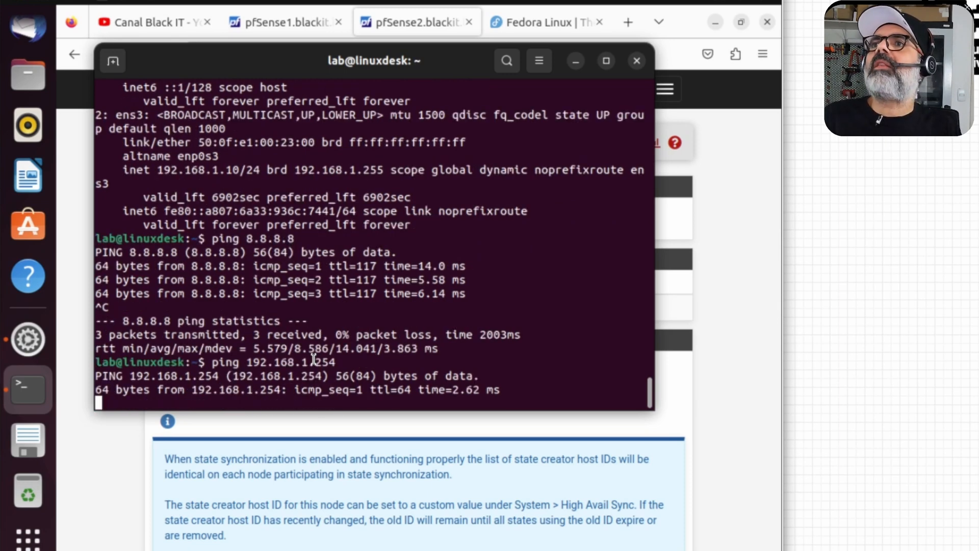
{"action": "key", "text": "ctrl+c"}
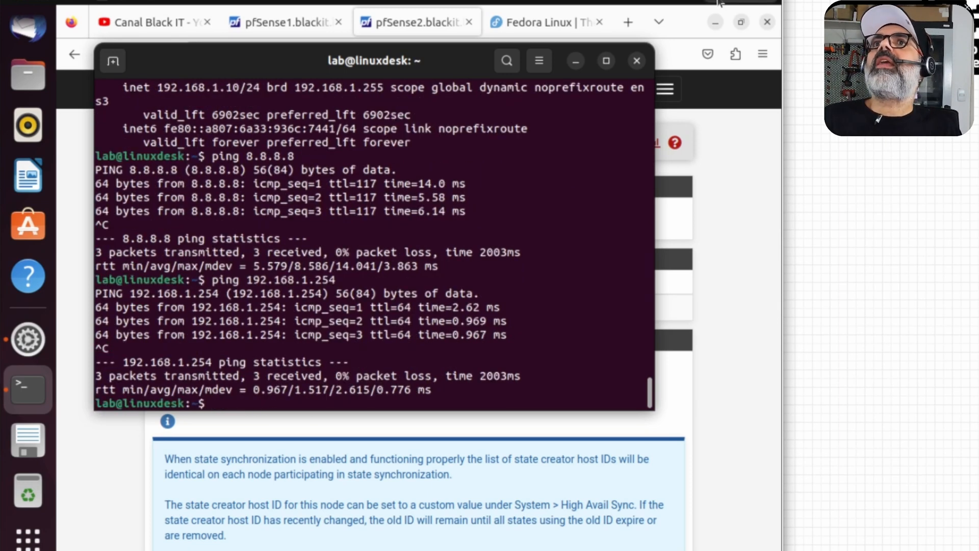
{"action": "left_click", "coordinate": [721, 4]}
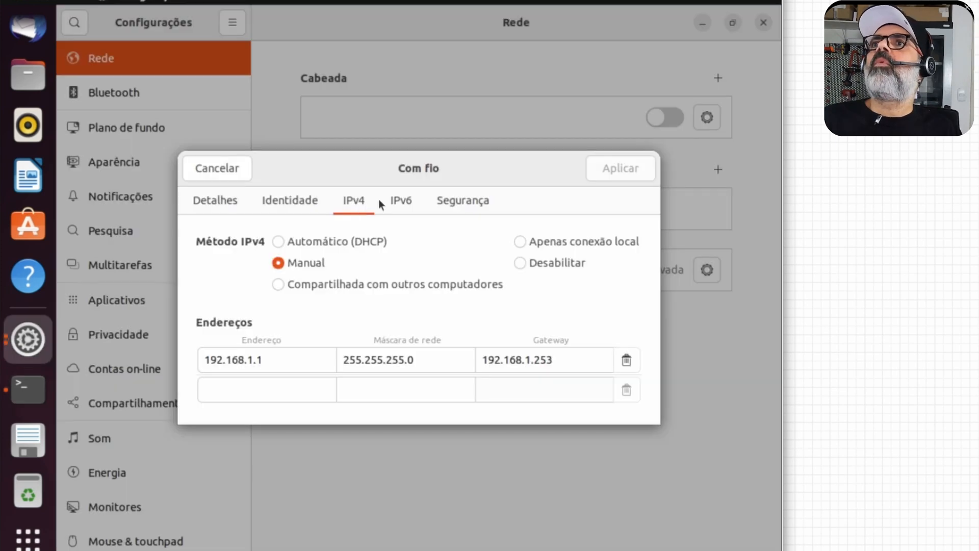
Step: Change the wired DNS server from 192.168.1.253 to 192.168.1.254, apply, and reconnect
{"action": "left_click_drag", "start_coordinate": [547, 360], "coordinate": [556, 362]}
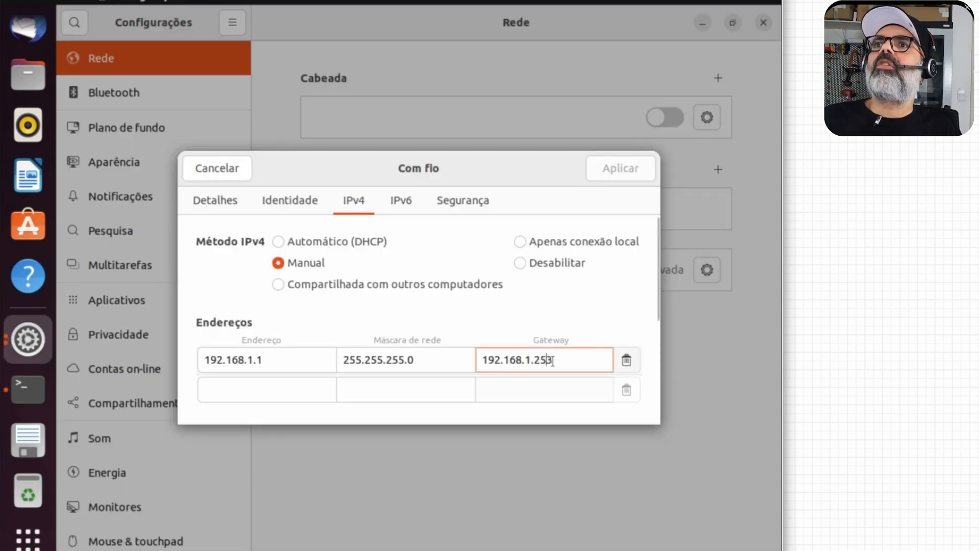
{"action": "scroll", "coordinate": [253, 314], "scroll_direction": "down", "scroll_amount": 5}
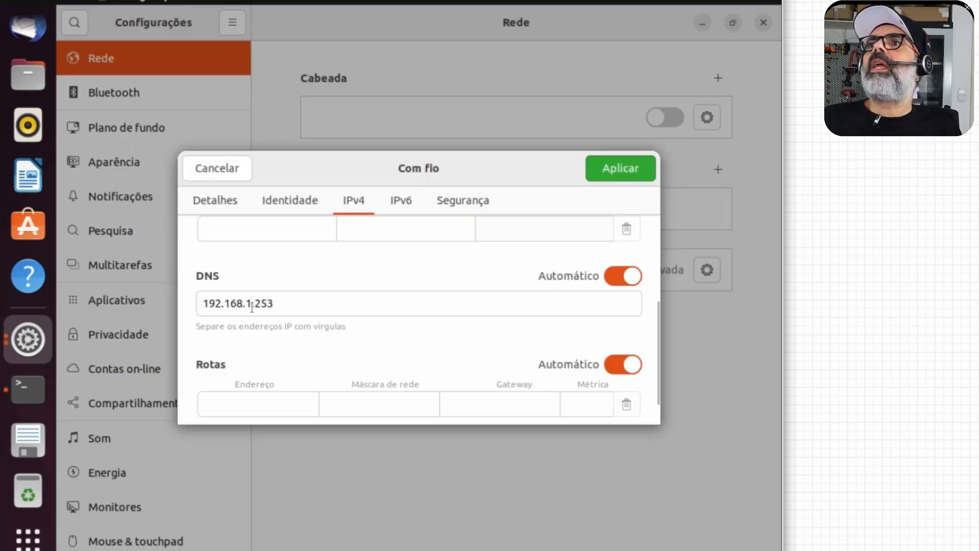
{"action": "left_click", "coordinate": [268, 303]}
{"action": "key", "text": "BackSpace"}
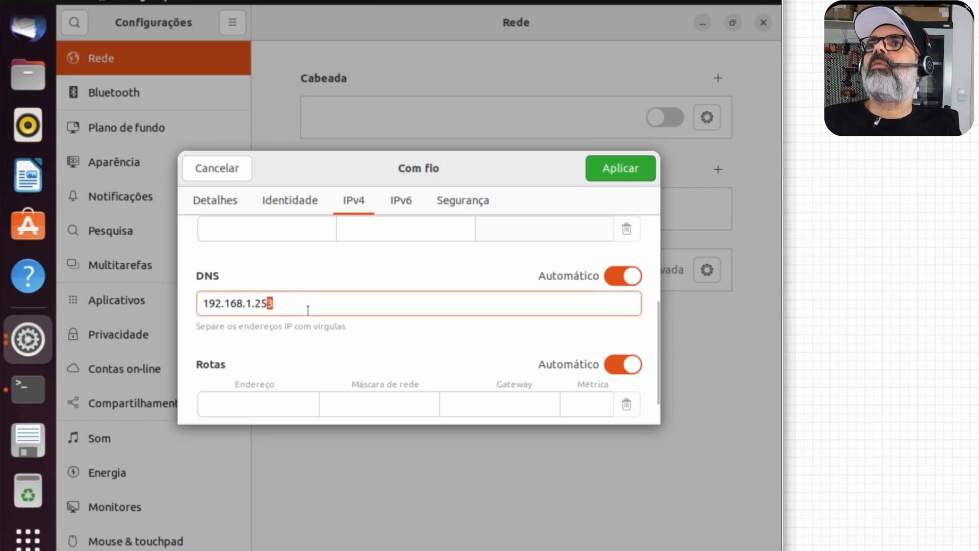
{"action": "type", "text": "4"}
{"action": "left_click", "coordinate": [620, 169]}
{"action": "left_click", "coordinate": [663, 118]}
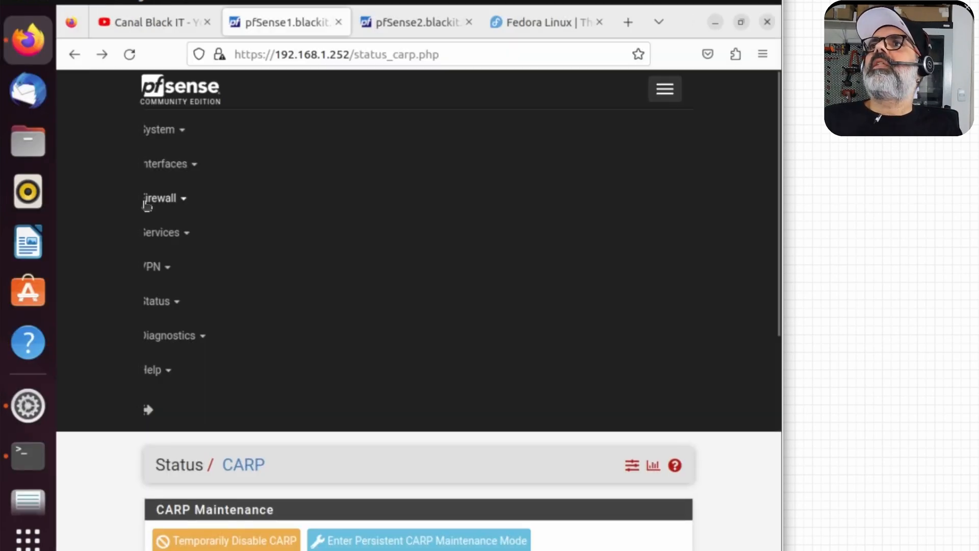
Step: Show the LAN firewall rules on both pfSense1 and pfSense2
{"action": "left_click", "coordinate": [164, 198]}
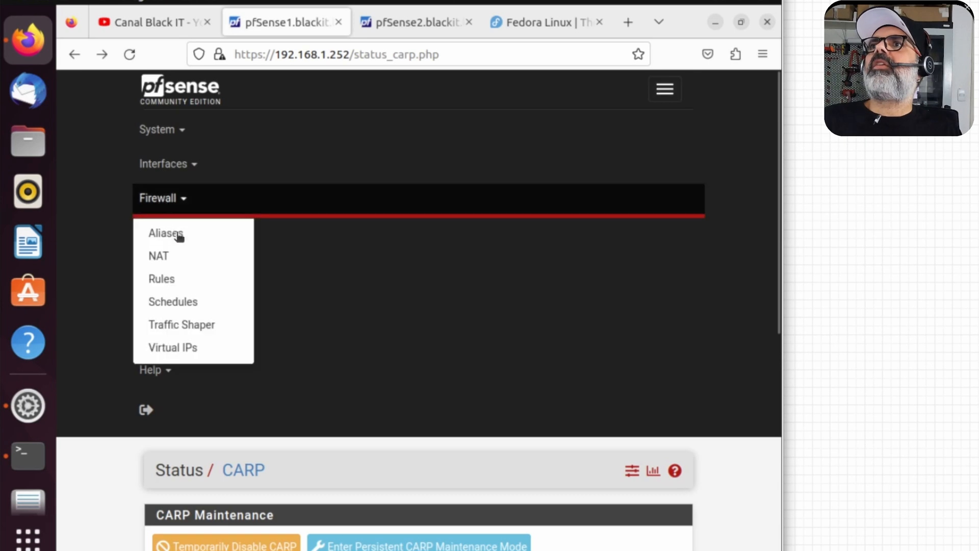
{"action": "left_click", "coordinate": [176, 280]}
{"action": "left_click", "coordinate": [254, 193]}
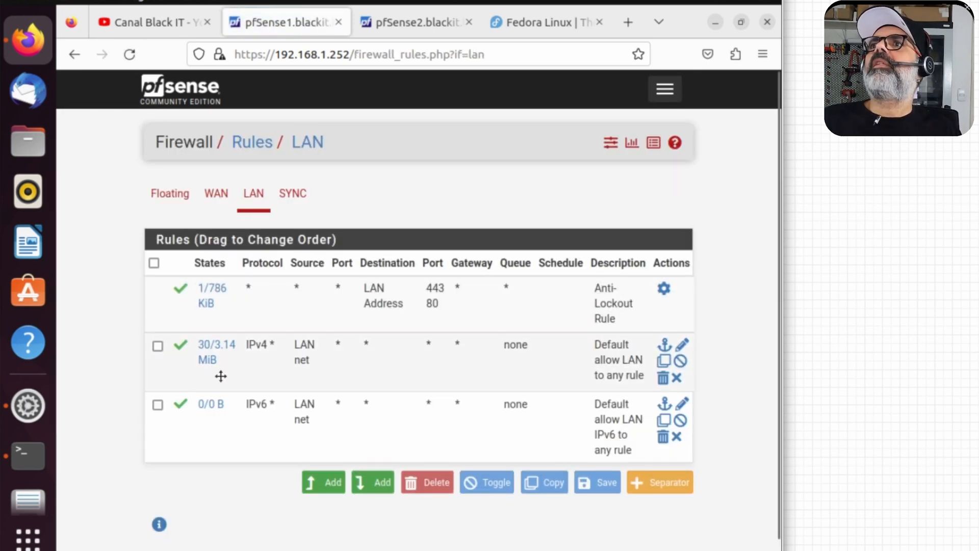
{"action": "mouse_move", "coordinate": [224, 351]}
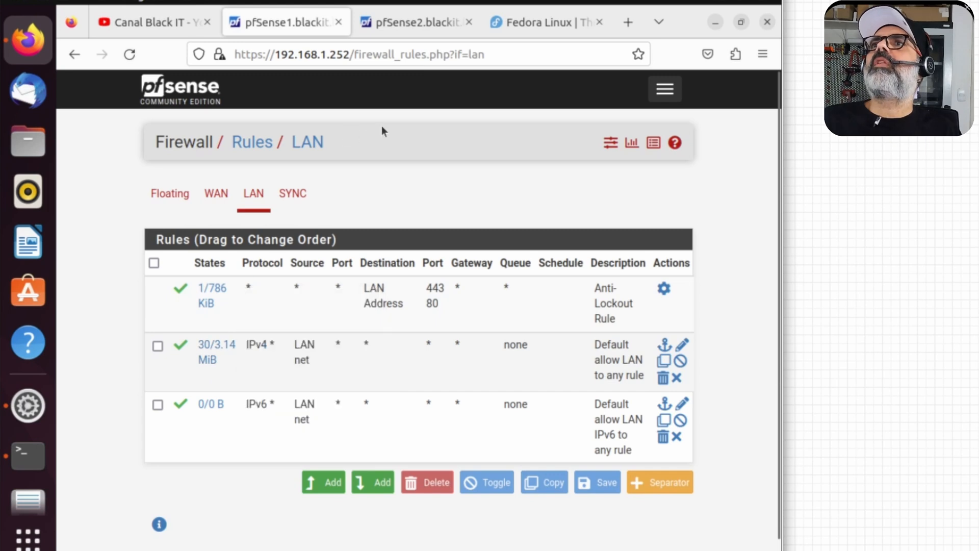
{"action": "left_click", "coordinate": [417, 22]}
{"action": "left_click", "coordinate": [152, 202]}
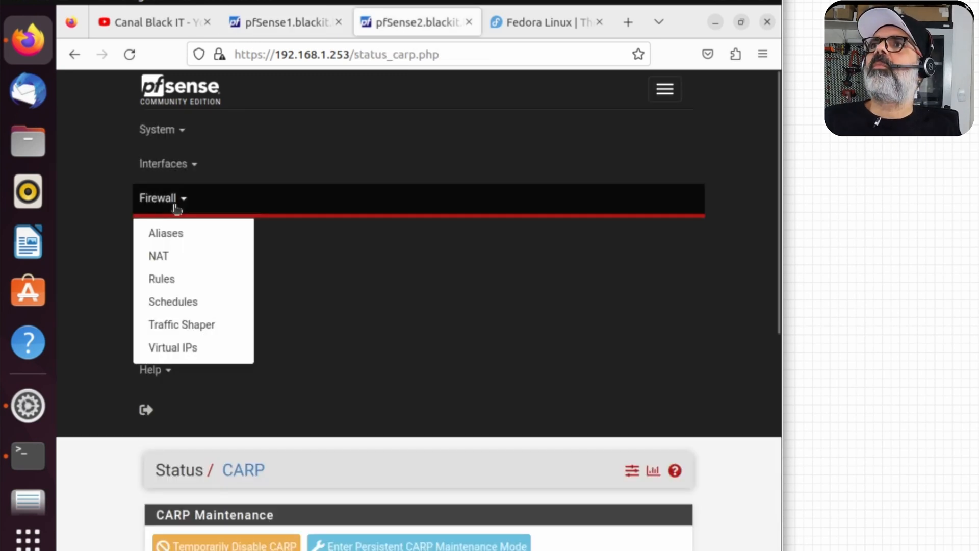
{"action": "left_click", "coordinate": [172, 284]}
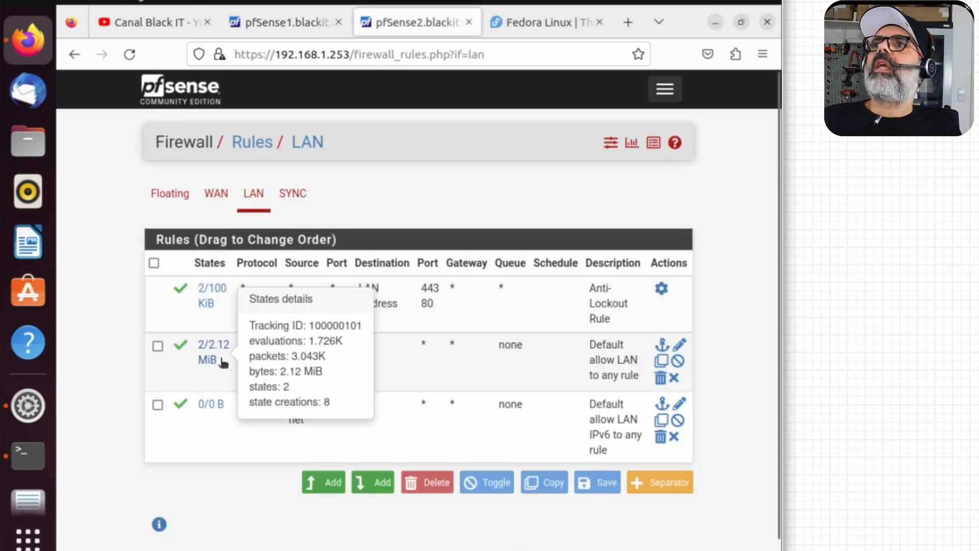
Step: Browse a YouTube channel's videos, then reload and compare the LAN rule state counters
{"action": "left_click", "coordinate": [525, 22]}
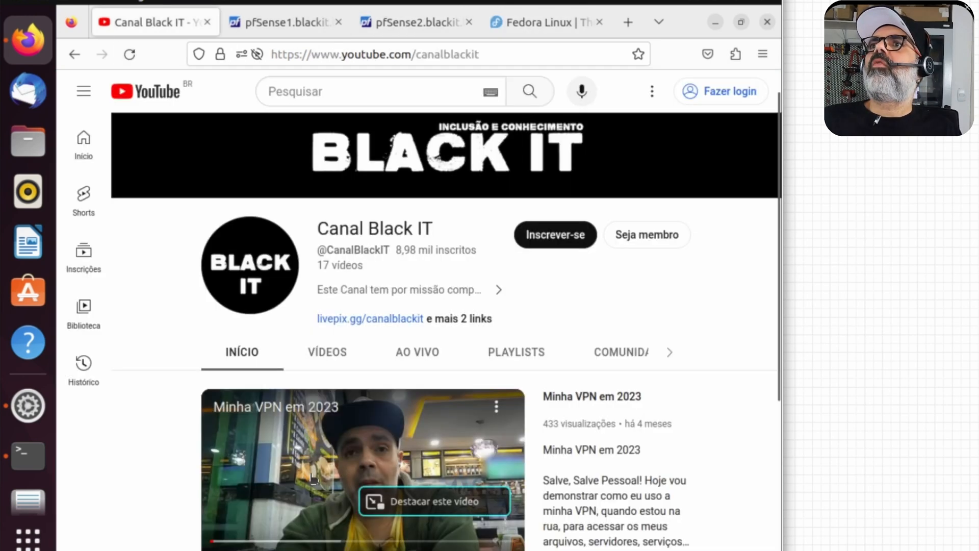
{"action": "left_click", "coordinate": [327, 352]}
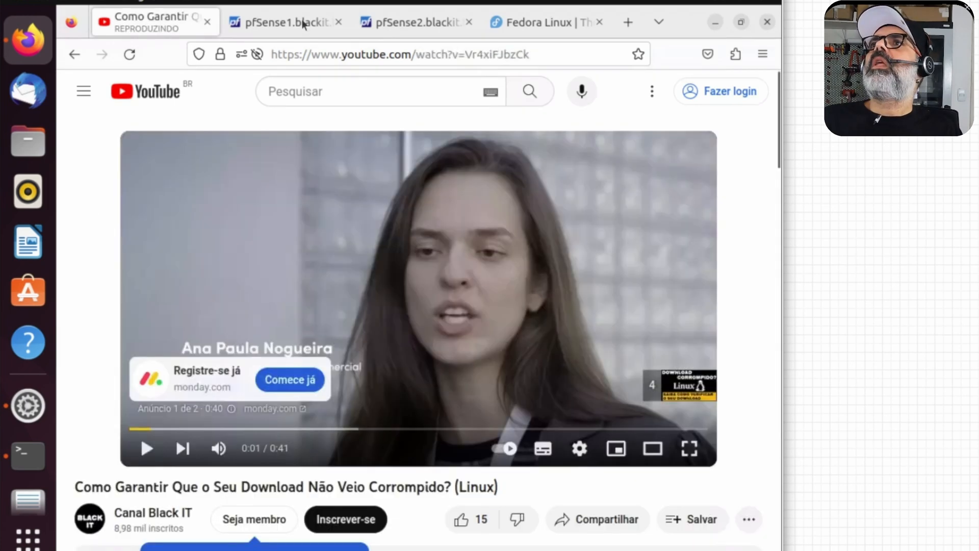
{"action": "left_click", "coordinate": [332, 23]}
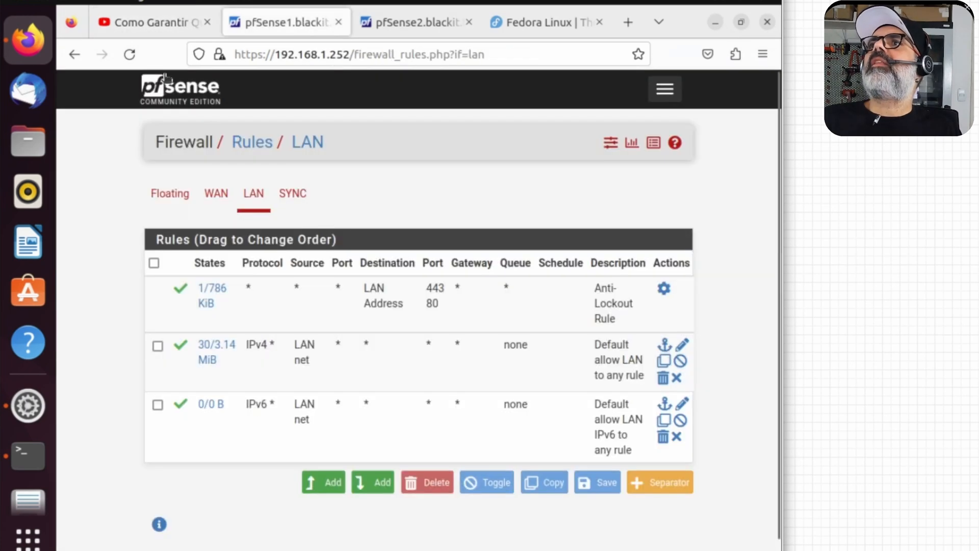
{"action": "left_click", "coordinate": [129, 54]}
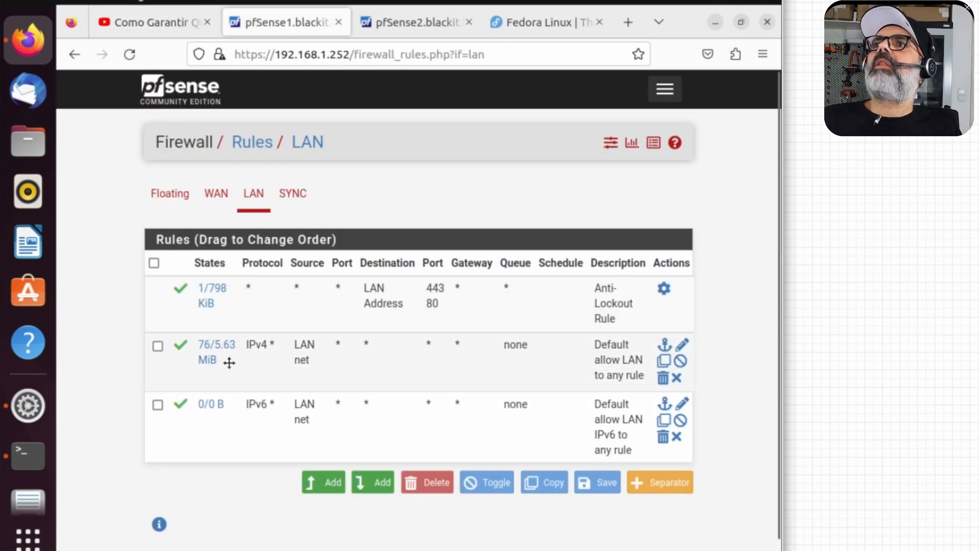
{"action": "left_click", "coordinate": [411, 25]}
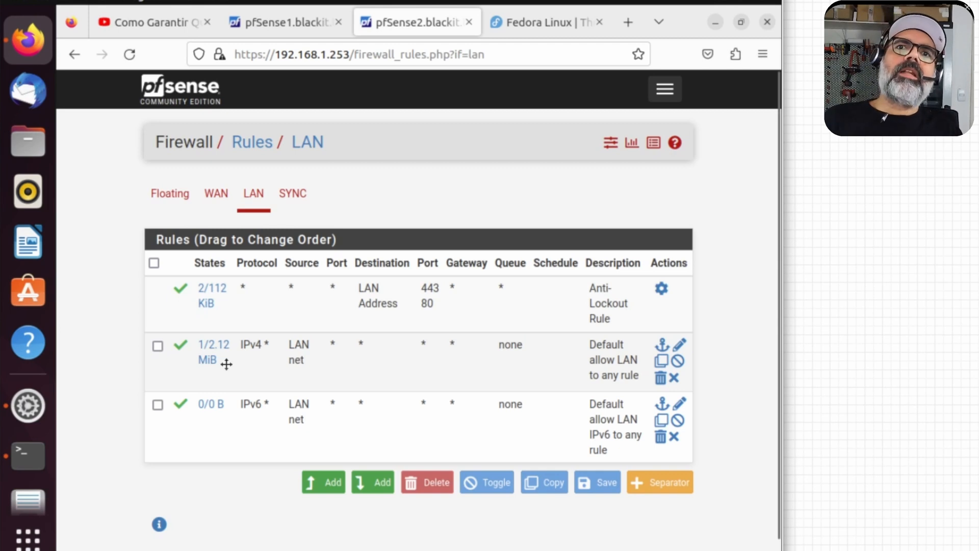
{"action": "left_click", "coordinate": [283, 26]}
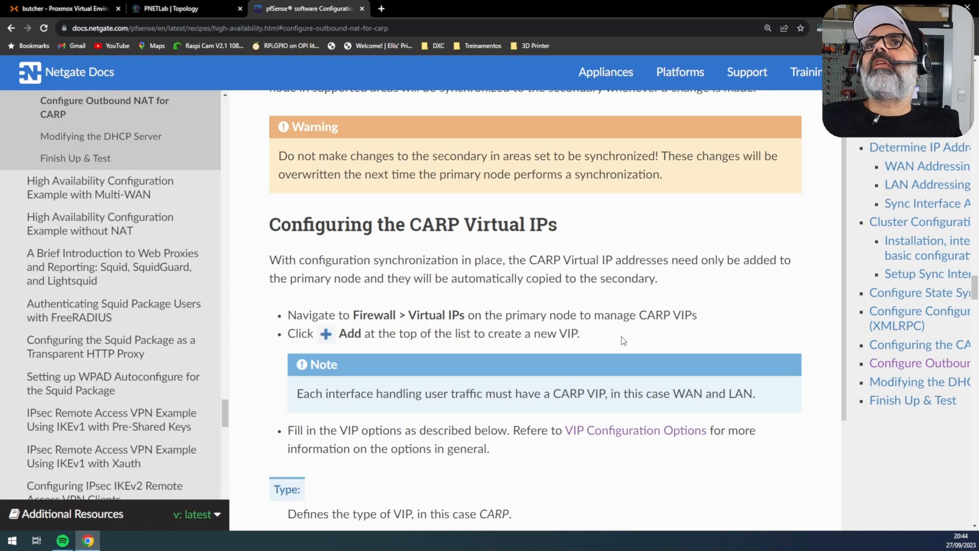
Step: Review pfSense1's LAN rule list, including the anti-lockout and default allow-LAN rules
{"action": "scroll", "coordinate": [615, 344], "scroll_direction": "down", "scroll_amount": 3}
{"action": "scroll", "coordinate": [615, 344], "scroll_direction": "down", "scroll_amount": 15}
{"action": "scroll", "coordinate": [615, 344], "scroll_direction": "down", "scroll_amount": 9}
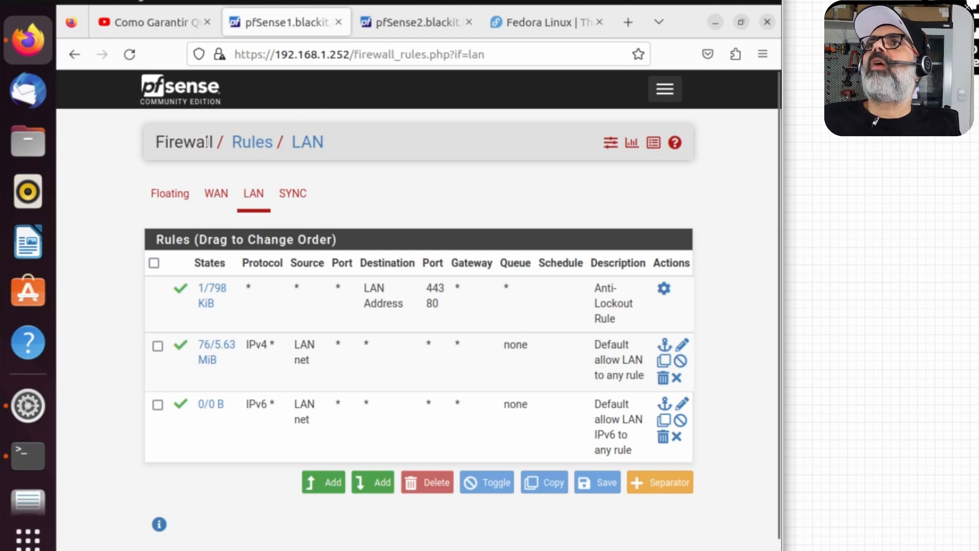
{"action": "left_click", "coordinate": [665, 89]}
{"action": "left_click", "coordinate": [175, 199]}
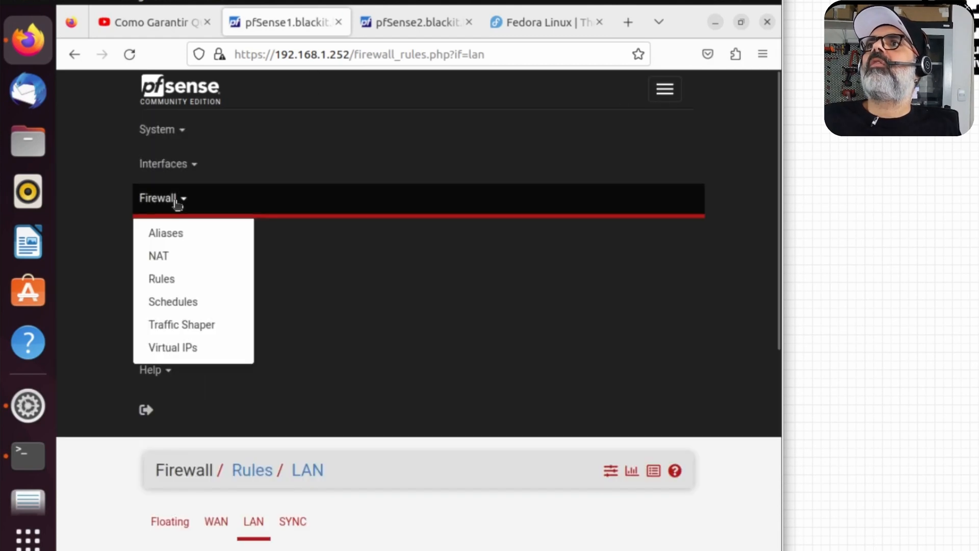
Step: Switch pfSense1's outbound NAT to Hybrid Outbound NAT, save, and apply the changes
{"action": "left_click", "coordinate": [178, 259]}
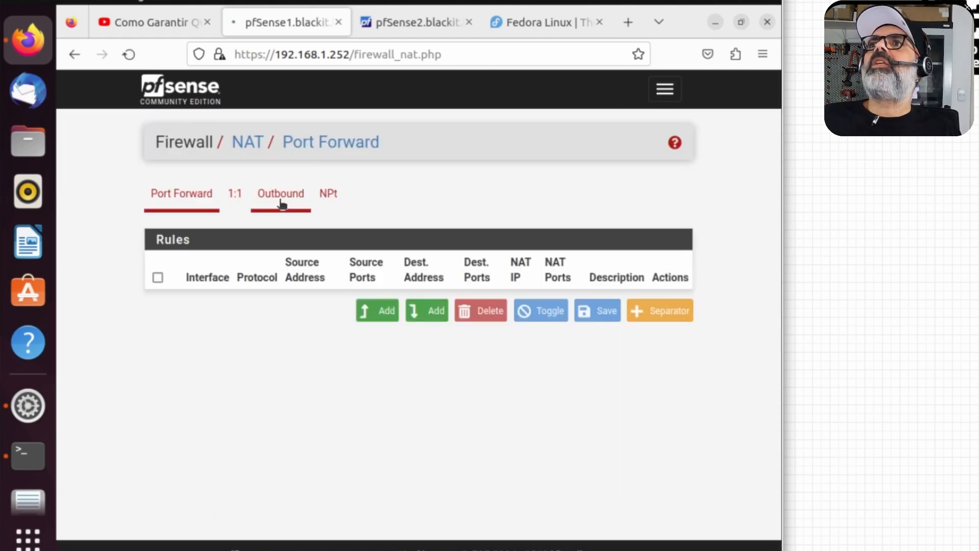
{"action": "left_click", "coordinate": [281, 204]}
{"action": "left_click", "coordinate": [357, 270]}
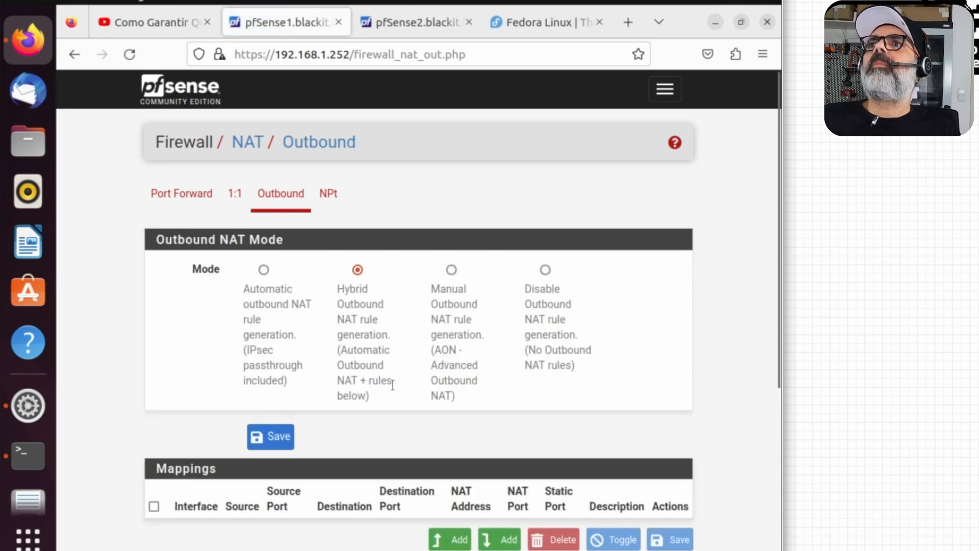
{"action": "left_click", "coordinate": [273, 438]}
{"action": "left_click", "coordinate": [633, 204]}
{"action": "scroll", "coordinate": [369, 344], "scroll_direction": "down", "scroll_amount": 5}
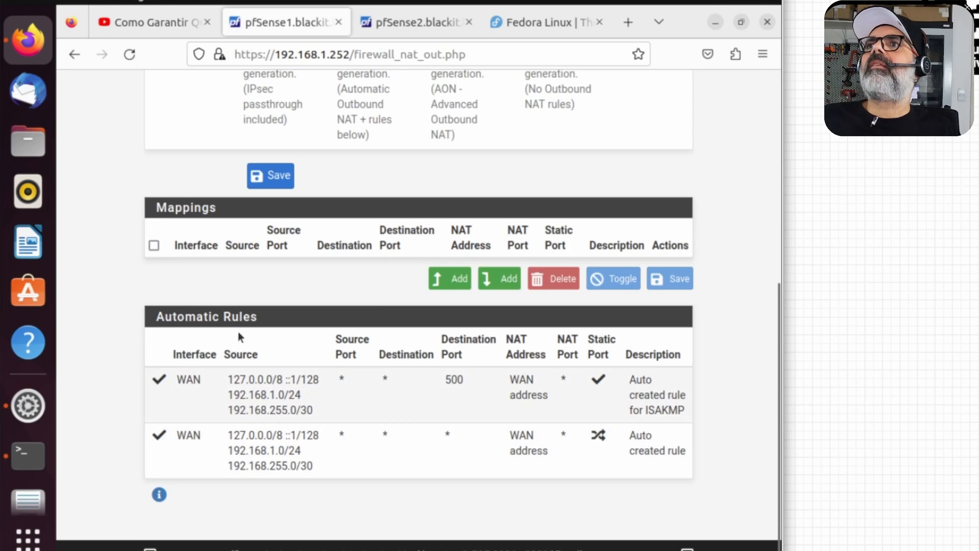
{"action": "scroll", "coordinate": [410, 173], "scroll_direction": "up", "scroll_amount": 2}
Step: Review pfSense2's Firewall / NAT / Outbound page and its current mode
{"action": "key", "text": "ctrl+Tab"}
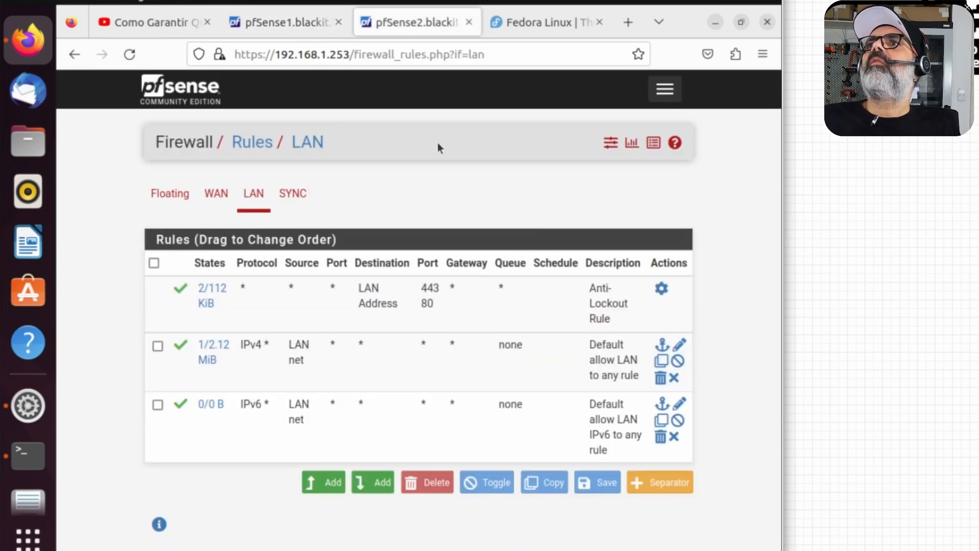
{"action": "left_click", "coordinate": [664, 89]}
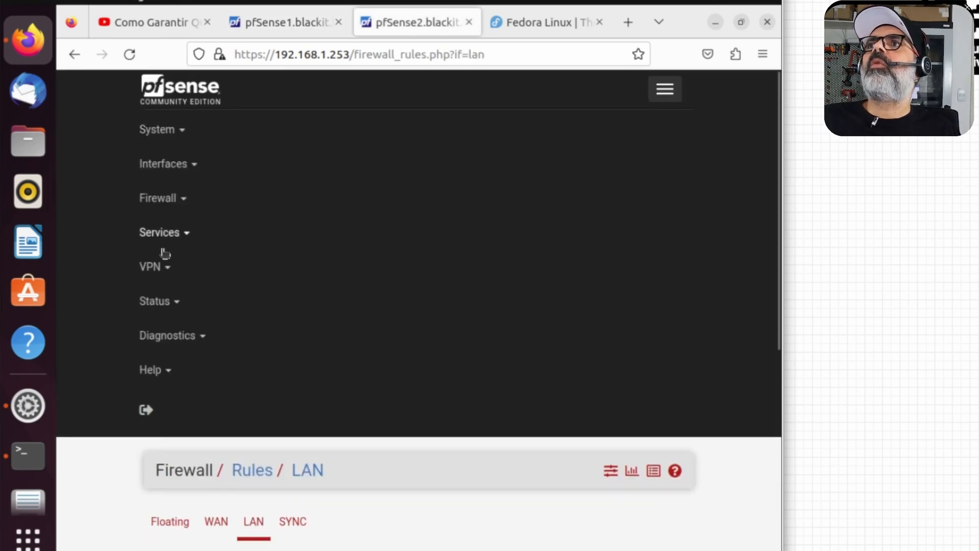
{"action": "left_click", "coordinate": [170, 200]}
{"action": "left_click", "coordinate": [172, 259]}
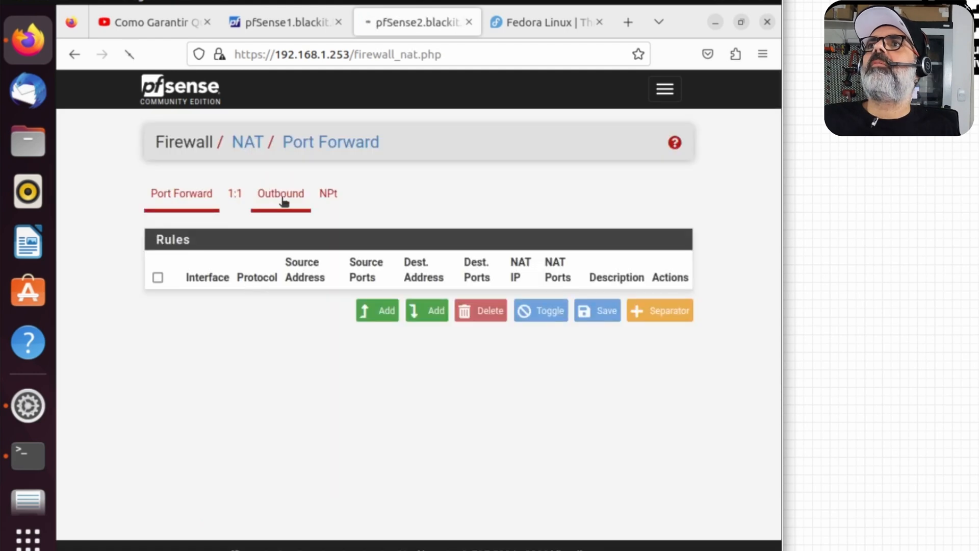
{"action": "left_click", "coordinate": [279, 196]}
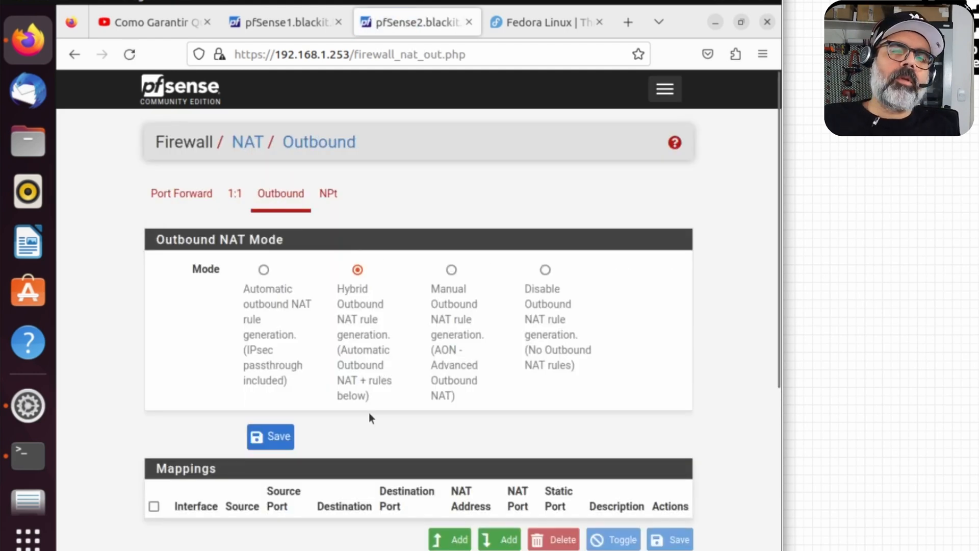
{"action": "scroll", "coordinate": [501, 362], "scroll_direction": "down", "scroll_amount": 5}
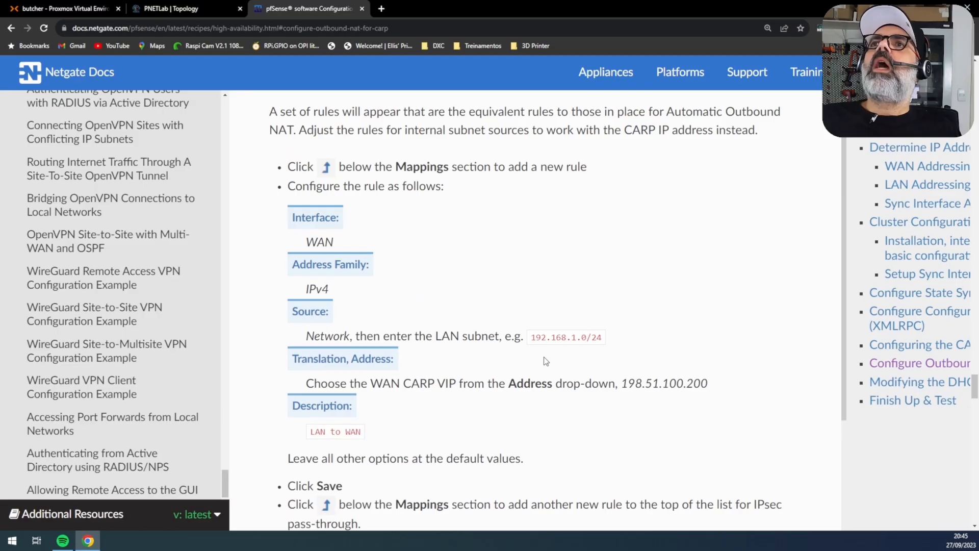
{"action": "scroll", "coordinate": [545, 361], "scroll_direction": "down", "scroll_amount": 2}
{"action": "scroll", "coordinate": [546, 361], "scroll_direction": "up", "scroll_amount": 2}
{"action": "scroll", "coordinate": [545, 361], "scroll_direction": "down", "scroll_amount": 2}
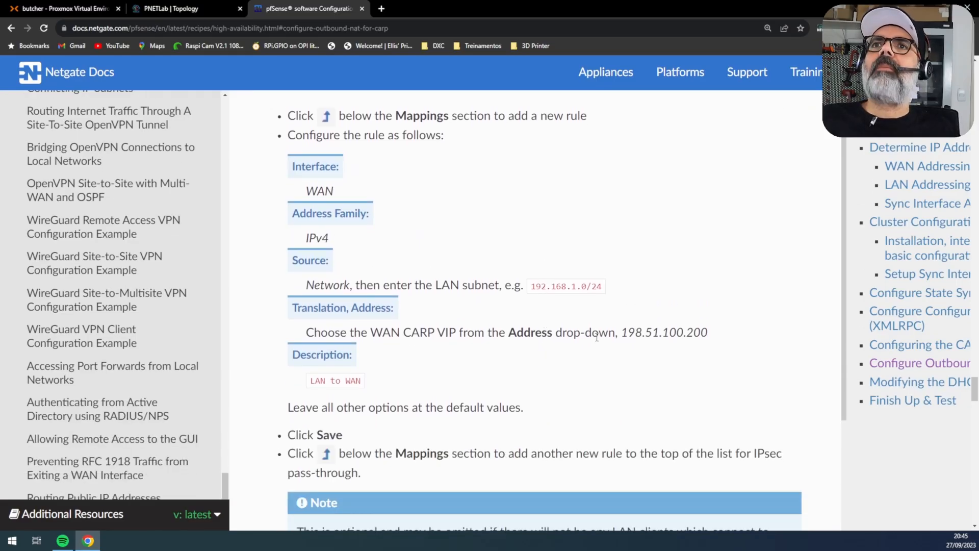
{"action": "scroll", "coordinate": [597, 337], "scroll_direction": "down", "scroll_amount": 4}
{"action": "scroll", "coordinate": [617, 338], "scroll_direction": "up", "scroll_amount": 3}
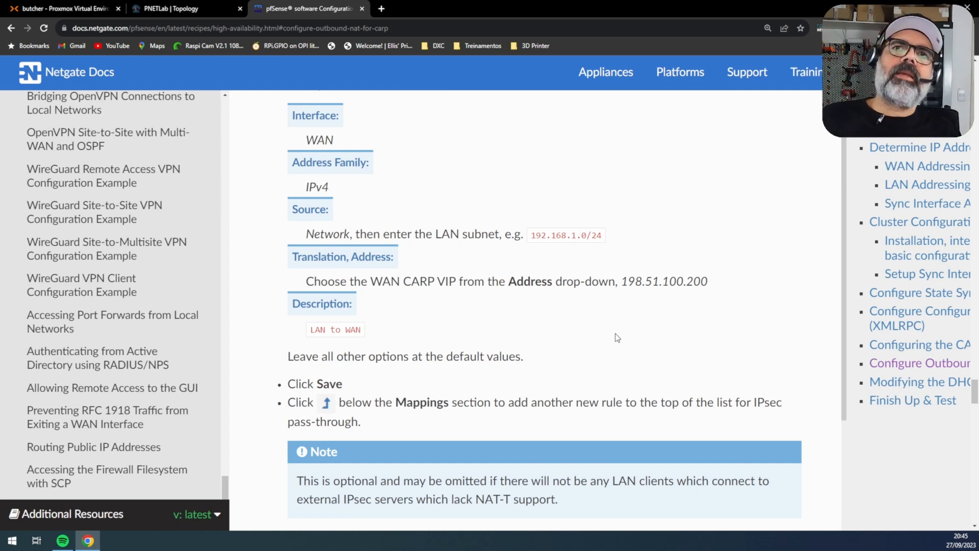
{"action": "scroll", "coordinate": [617, 337], "scroll_direction": "down", "scroll_amount": 17}
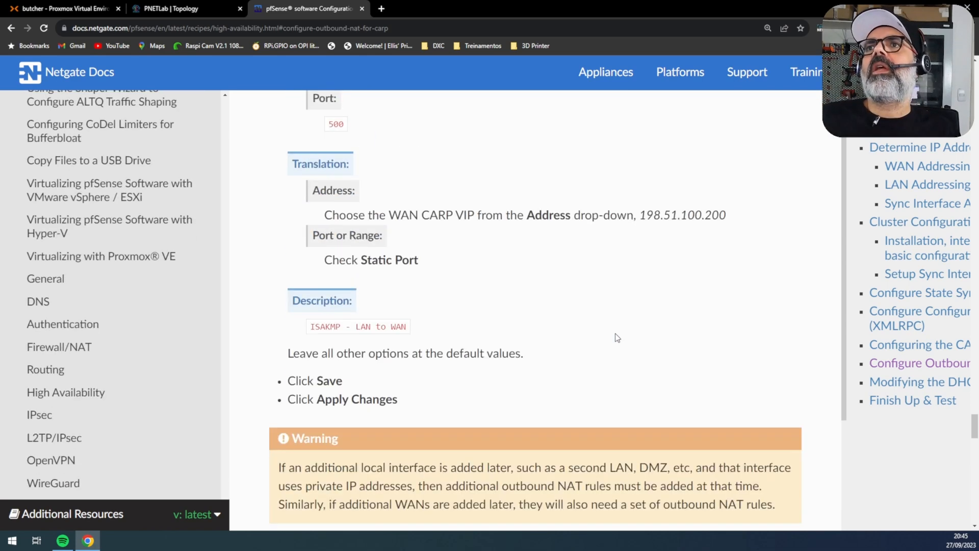
{"action": "scroll", "coordinate": [615, 333], "scroll_direction": "down", "scroll_amount": 3}
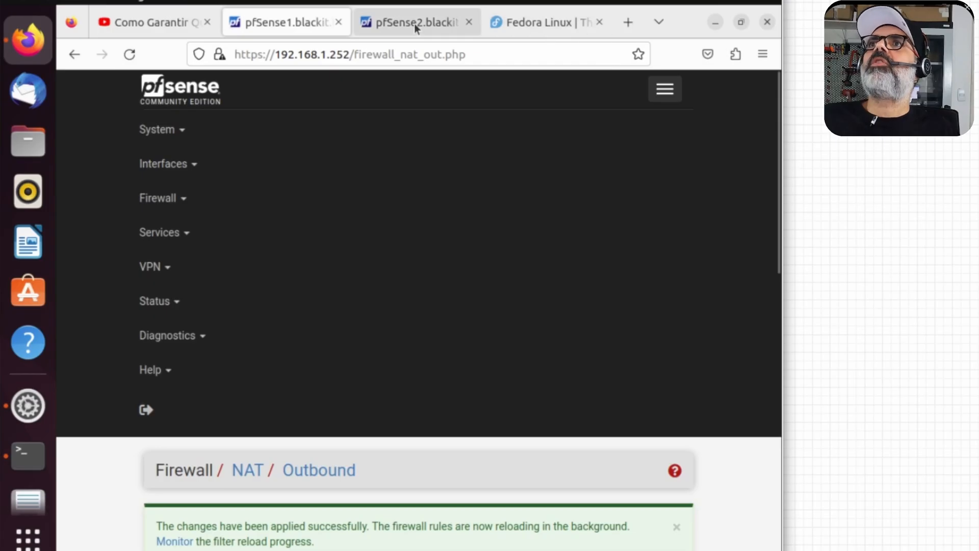
Step: Switch between the pfSense1 and pfSense2 tabs, ending on pfSense2's navigation menu
{"action": "left_click", "coordinate": [414, 23]}
{"action": "left_click", "coordinate": [307, 22]}
{"action": "left_click", "coordinate": [398, 22]}
{"action": "left_click", "coordinate": [665, 90]}
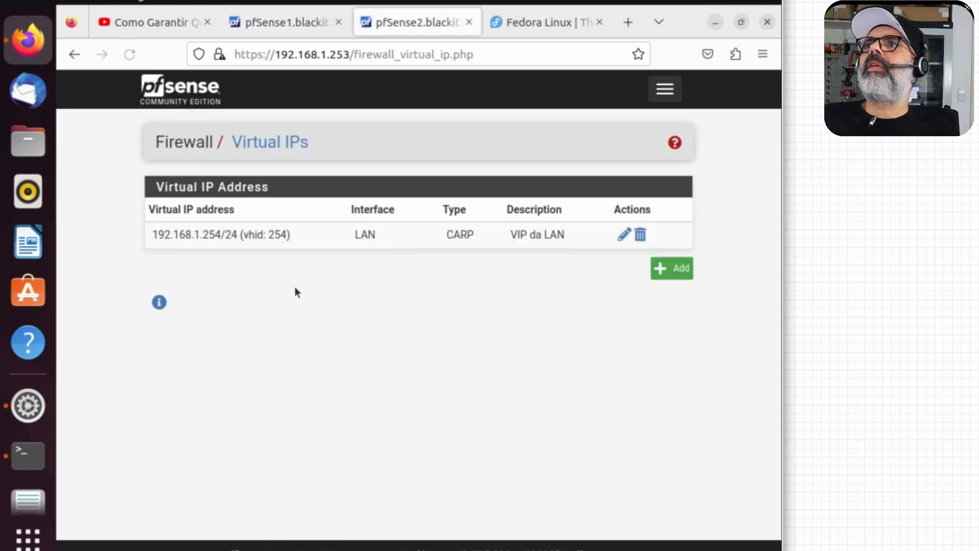
Step: Inspect pfSense2's 'VIP da LAN' CARP address 192.168.1.254/24, then reload pfSense1's dashboard
{"action": "left_click", "coordinate": [623, 234]}
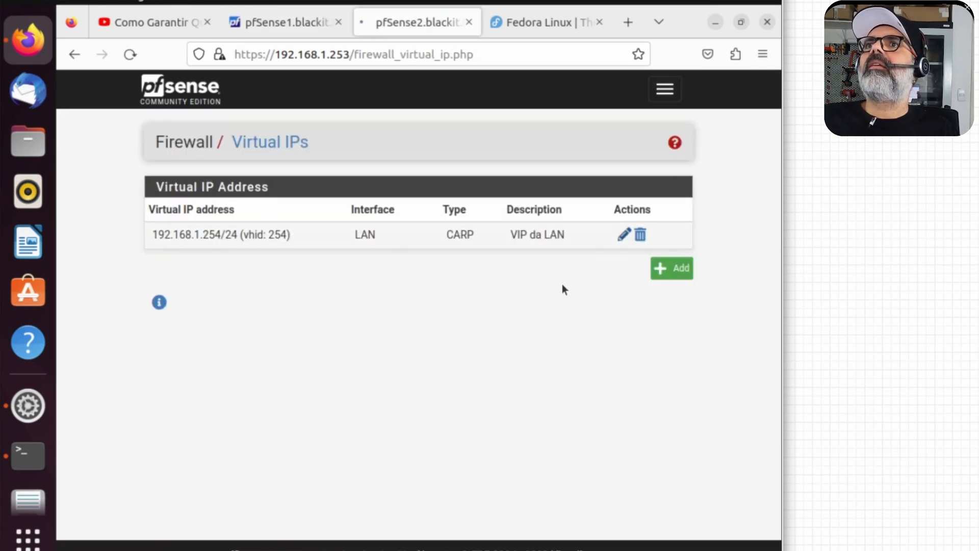
{"action": "scroll", "coordinate": [740, 382], "scroll_direction": "down", "scroll_amount": 1}
{"action": "scroll", "coordinate": [741, 383], "scroll_direction": "down", "scroll_amount": 3}
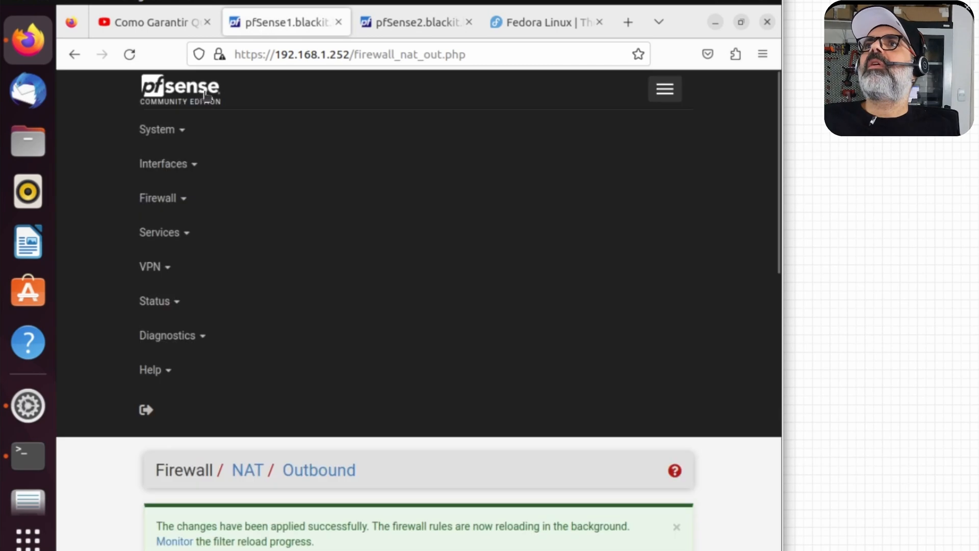
{"action": "left_click", "coordinate": [205, 95]}
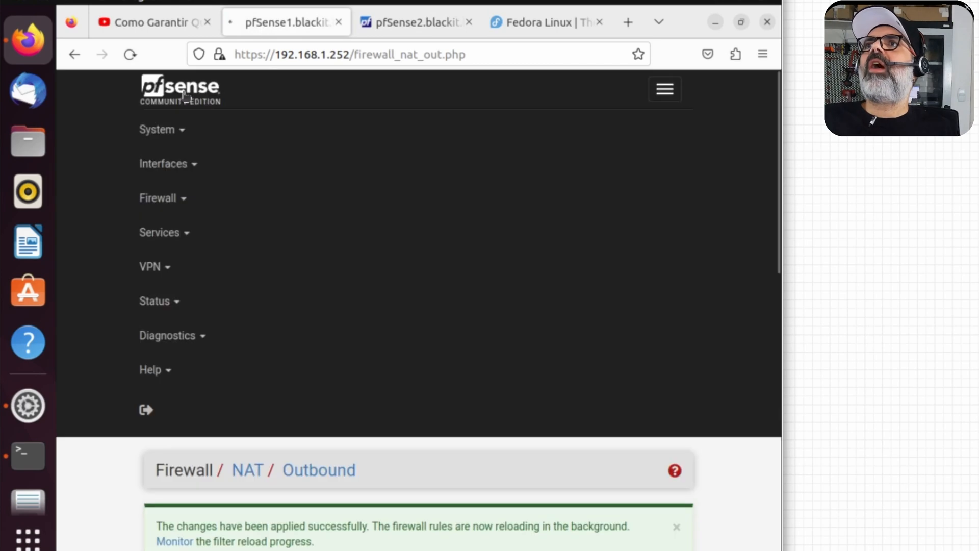
Step: Set DNS Server 1 of pfSense1's LAN DHCP server to 192.168.1.254
{"action": "left_click", "coordinate": [159, 233]}
{"action": "left_click", "coordinate": [189, 336]}
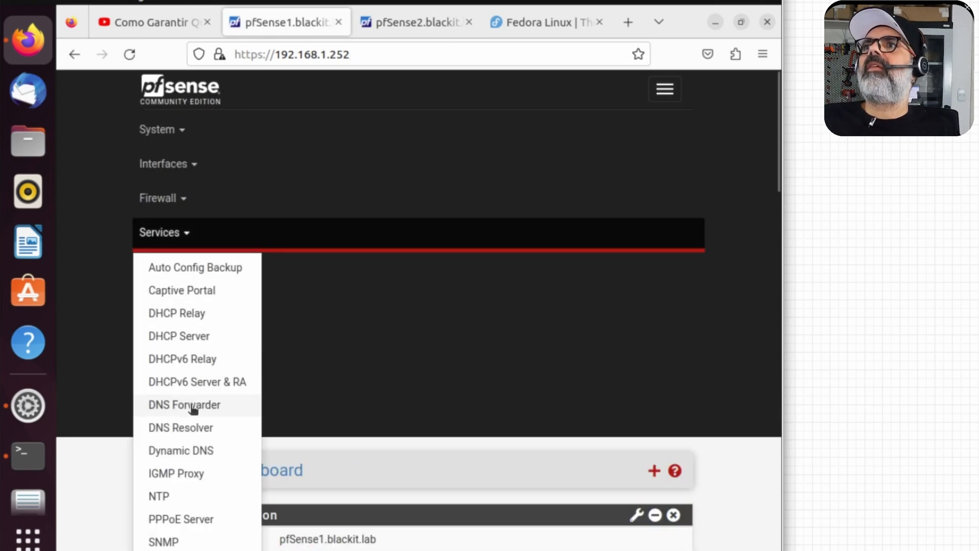
{"action": "scroll", "coordinate": [729, 380], "scroll_direction": "down", "scroll_amount": 12}
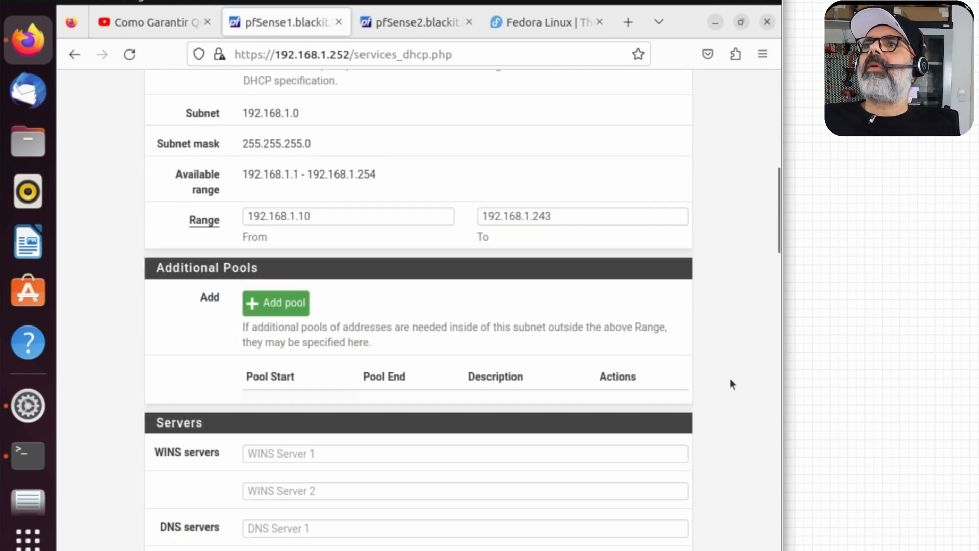
{"action": "left_click", "coordinate": [309, 334]}
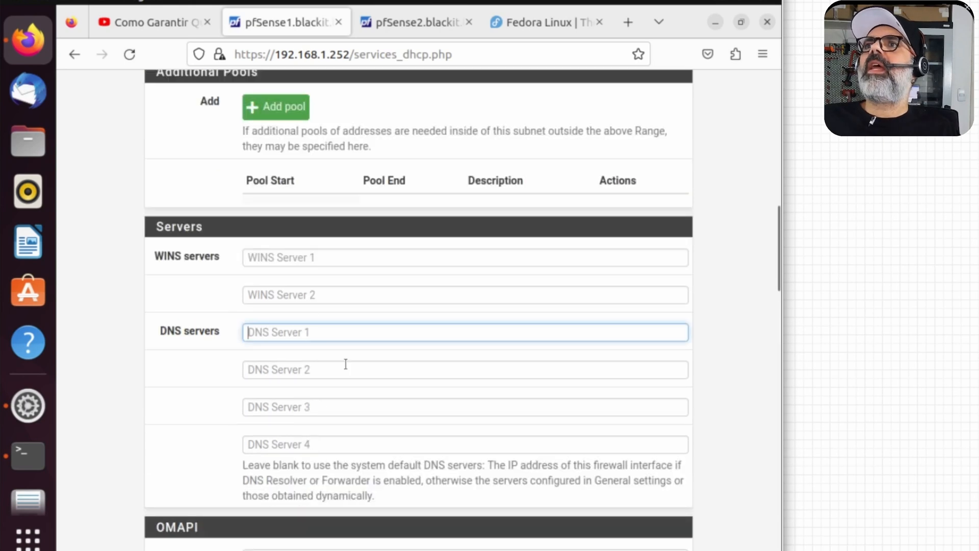
{"action": "type", "text": "192.168."}
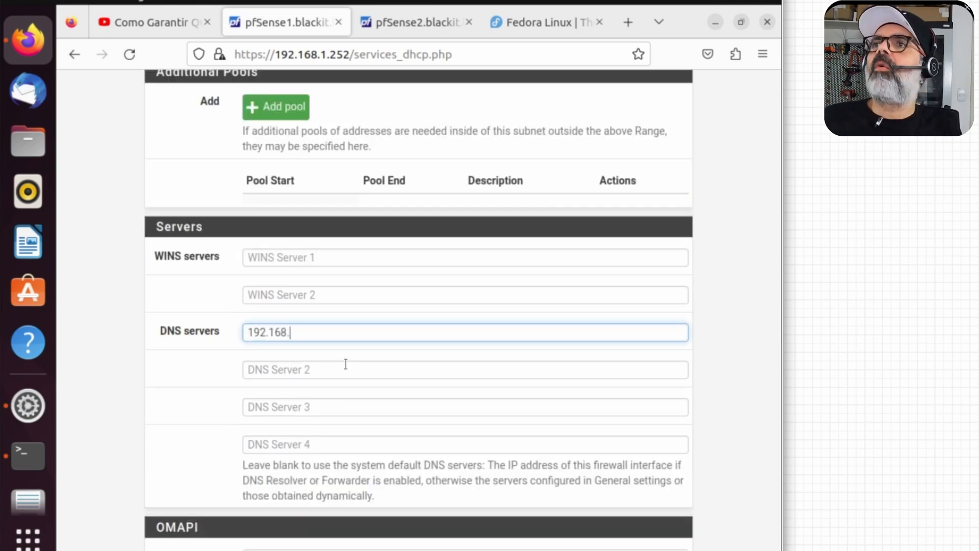
{"action": "type", "text": "1.254"}
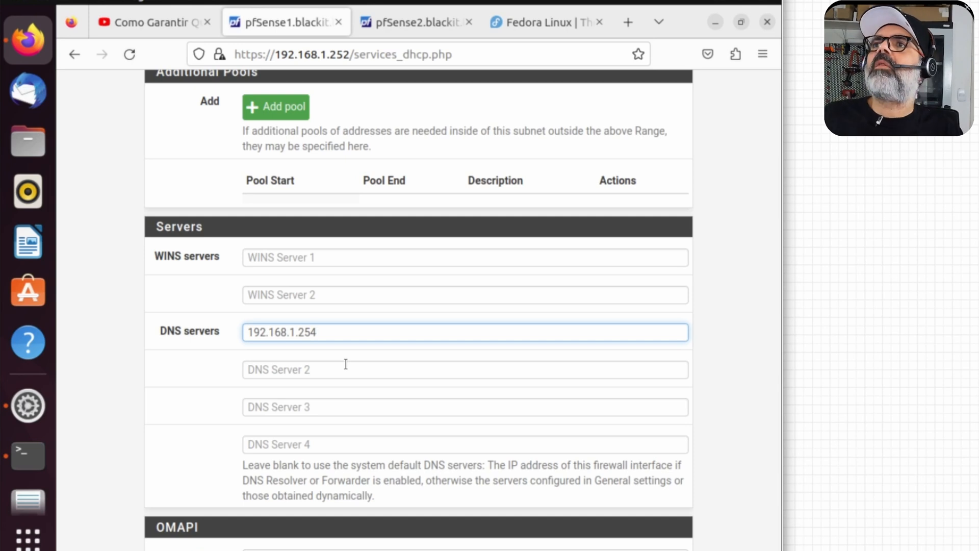
Step: Set the DHCP gateway to 192.168.1.254 and failover peer IP to 192.168.1.253, then save
{"action": "scroll", "coordinate": [242, 499], "scroll_direction": "down", "scroll_amount": 5}
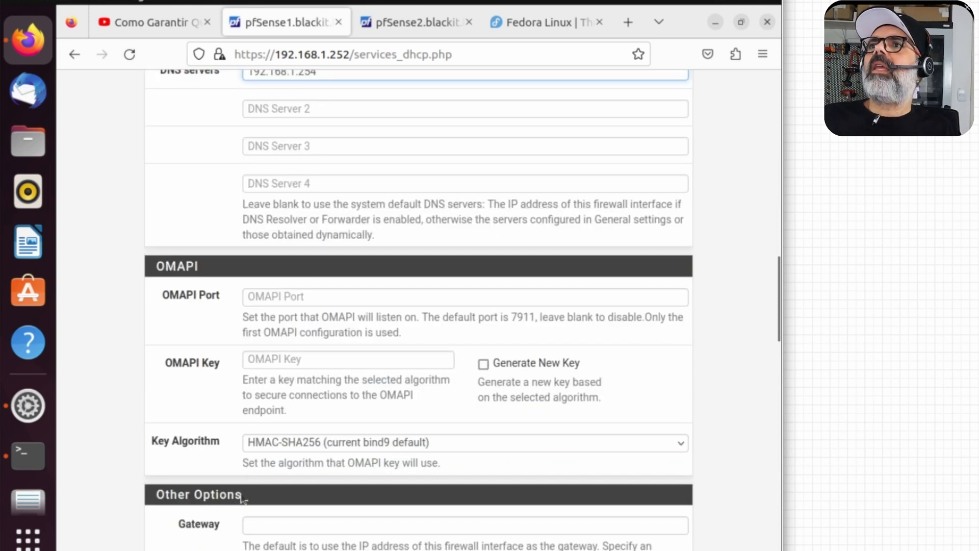
{"action": "left_click", "coordinate": [253, 524]}
{"action": "scroll", "coordinate": [616, 428], "scroll_direction": "down", "scroll_amount": 7}
{"action": "type", "text": "19"}
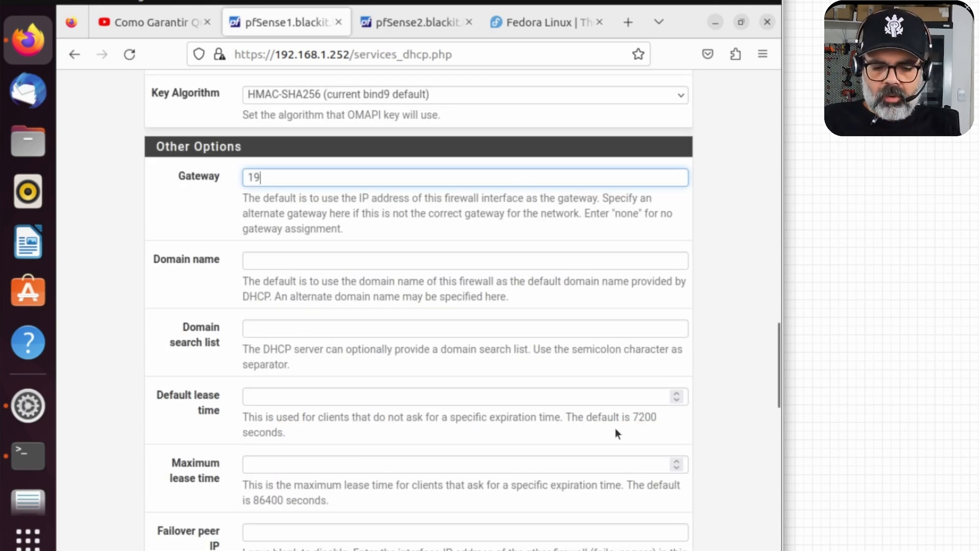
{"action": "type", "text": "2.168.1.254"}
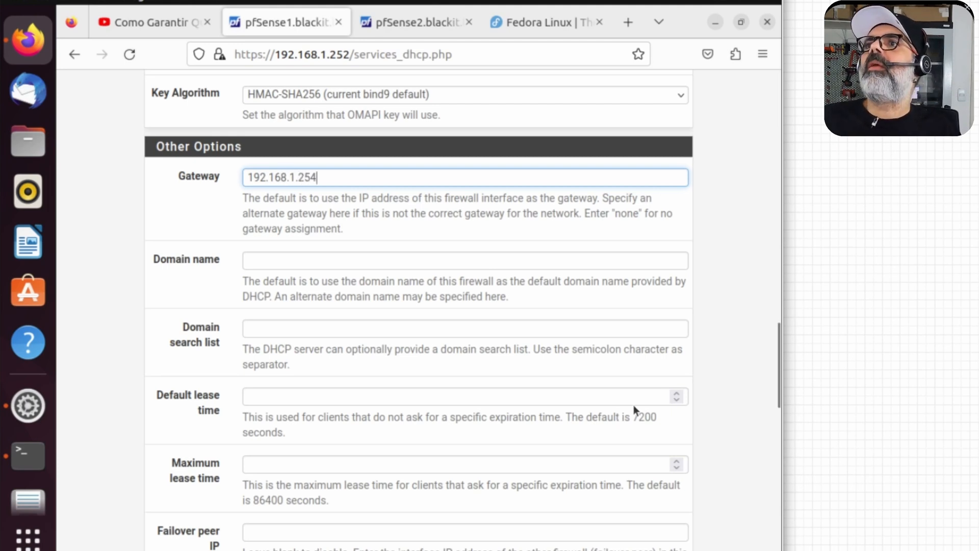
{"action": "scroll", "coordinate": [252, 472], "scroll_direction": "down", "scroll_amount": 2}
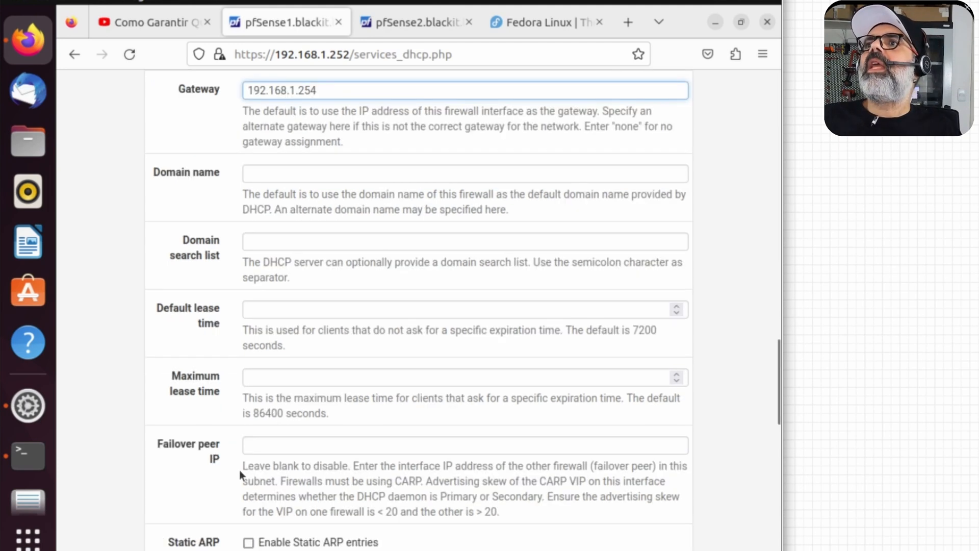
{"action": "left_click", "coordinate": [278, 440]}
{"action": "type", "text": "192.168.1.253"}
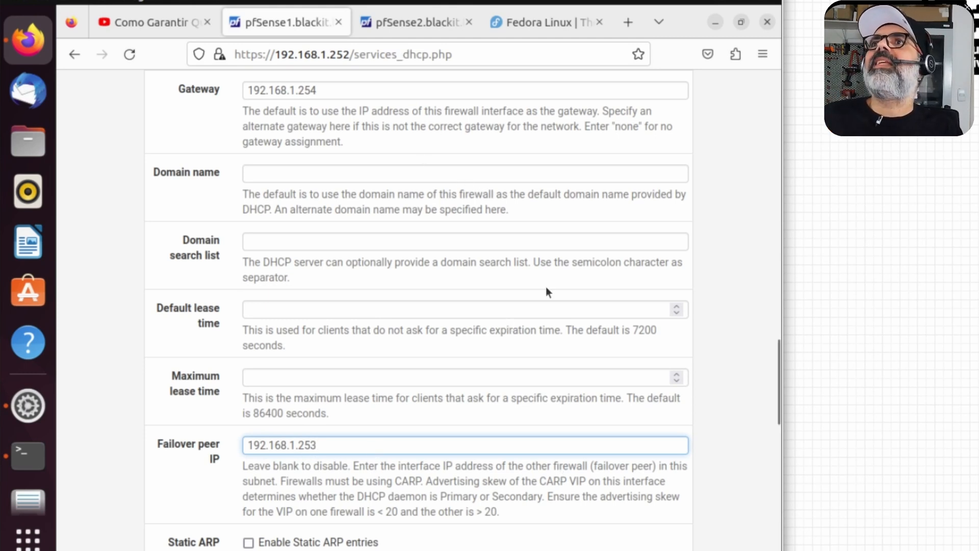
{"action": "scroll", "coordinate": [724, 385], "scroll_direction": "down", "scroll_amount": 15}
{"action": "left_click", "coordinate": [266, 394]}
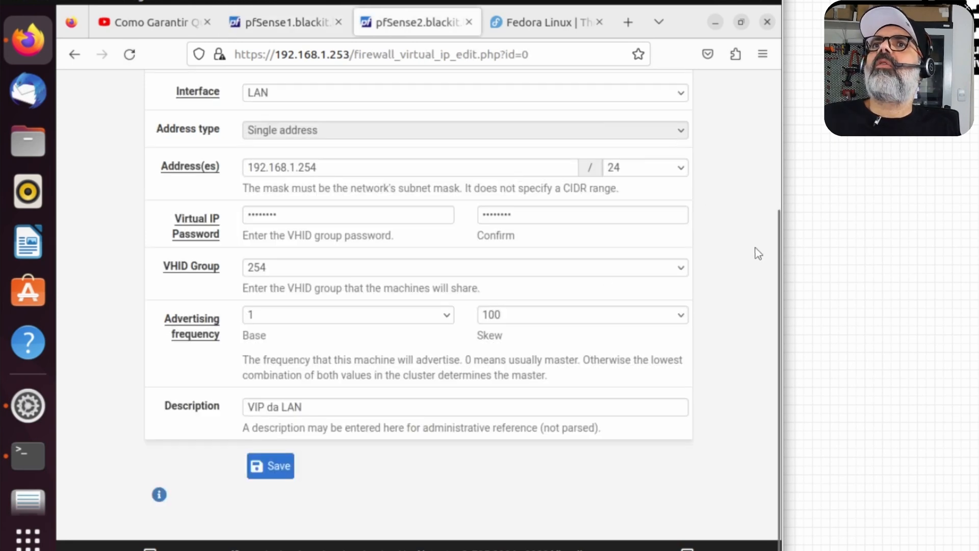
Step: Check DHCP Leases for the dhcp_lan failover pool in normal state
{"action": "scroll", "coordinate": [755, 248], "scroll_direction": "up", "scroll_amount": 10}
{"action": "left_click", "coordinate": [156, 301]}
{"action": "left_click", "coordinate": [183, 406]}
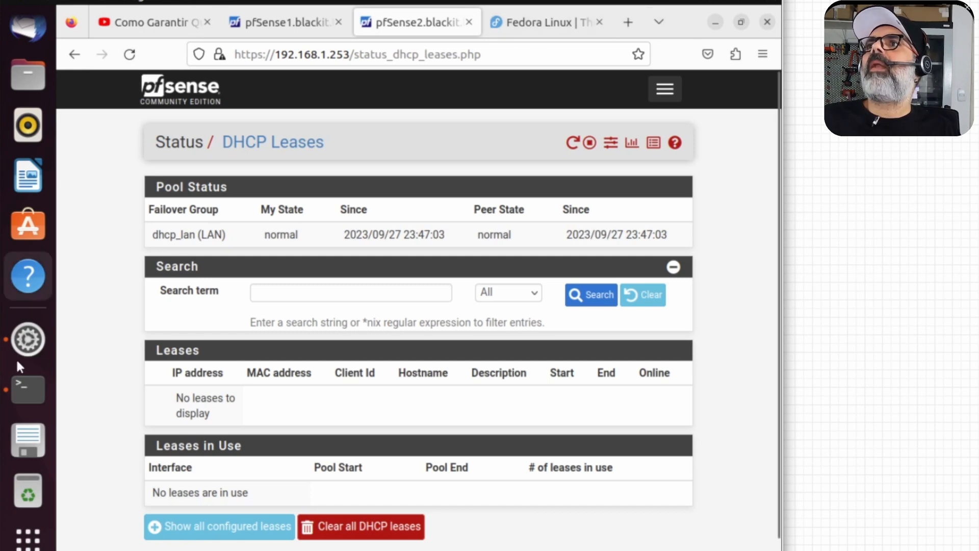
{"action": "left_click", "coordinate": [747, 3]}
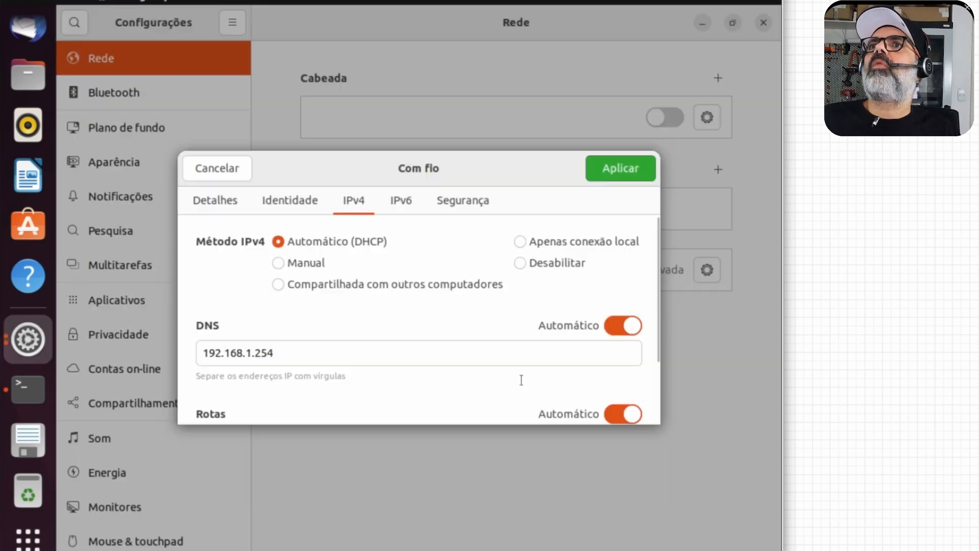
Step: Clear the manual DNS, apply DHCP IPv4 settings, and confirm 192.168.1.10/24 with 'ip a'
{"action": "left_click", "coordinate": [356, 349]}
{"action": "key", "text": "BackSpace"}
{"action": "key", "text": "BackSpace"}
{"action": "key", "text": "BackSpace"}
{"action": "key", "text": "BackSpace"}
{"action": "key", "text": "BackSpace"}
{"action": "key", "text": "BackSpace"}
{"action": "key", "text": "BackSpace"}
{"action": "key", "text": "BackSpace"}
{"action": "key", "text": "BackSpace"}
{"action": "key", "text": "BackSpace"}
{"action": "key", "text": "BackSpace"}
{"action": "key", "text": "BackSpace"}
{"action": "key", "text": "BackSpace"}
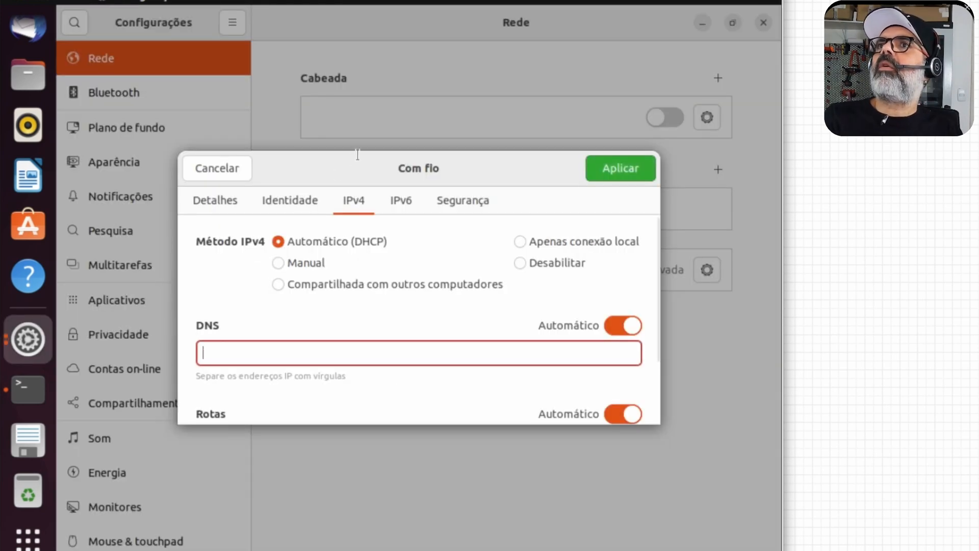
{"action": "left_click", "coordinate": [630, 164]}
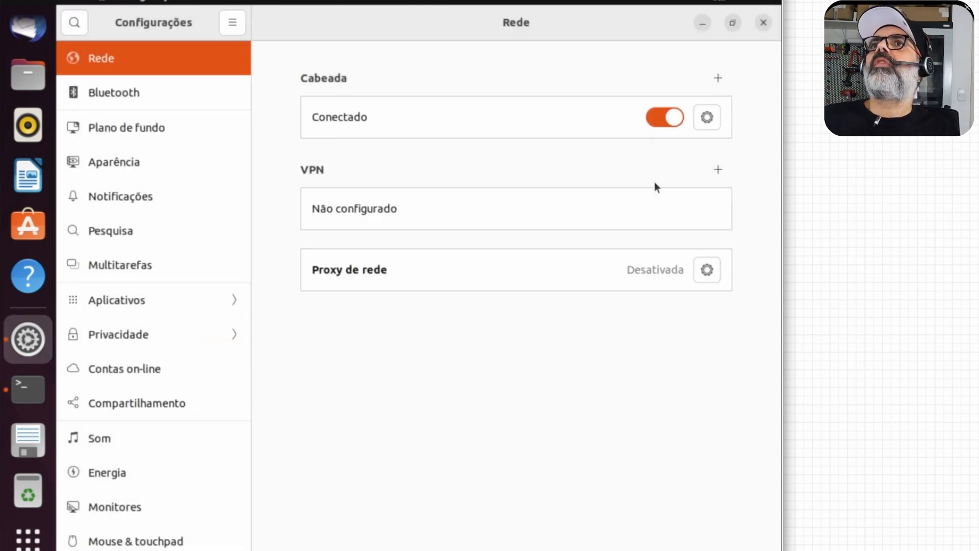
{"action": "left_click", "coordinate": [27, 390]}
{"action": "type", "text": "ip"}
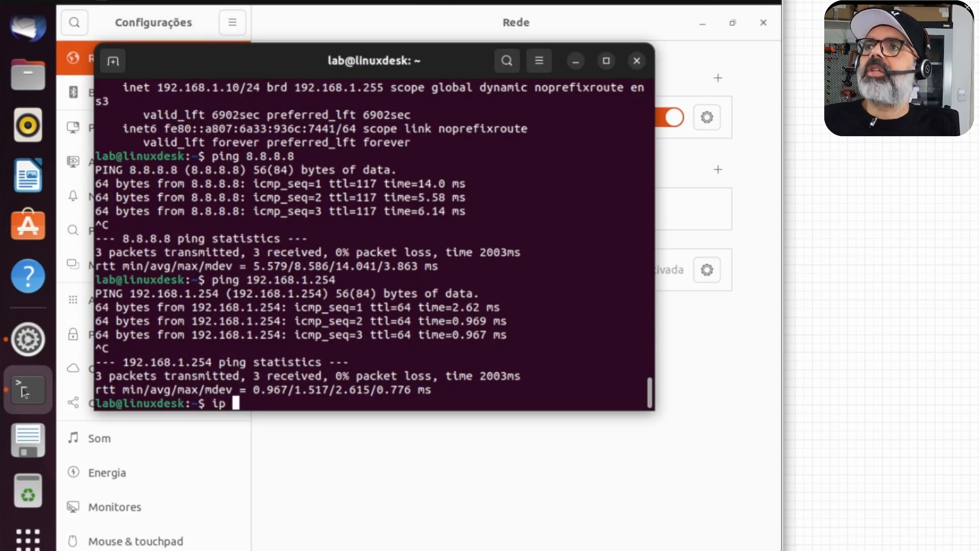
{"action": "type", "text": " a"}
{"action": "key", "text": "Return"}
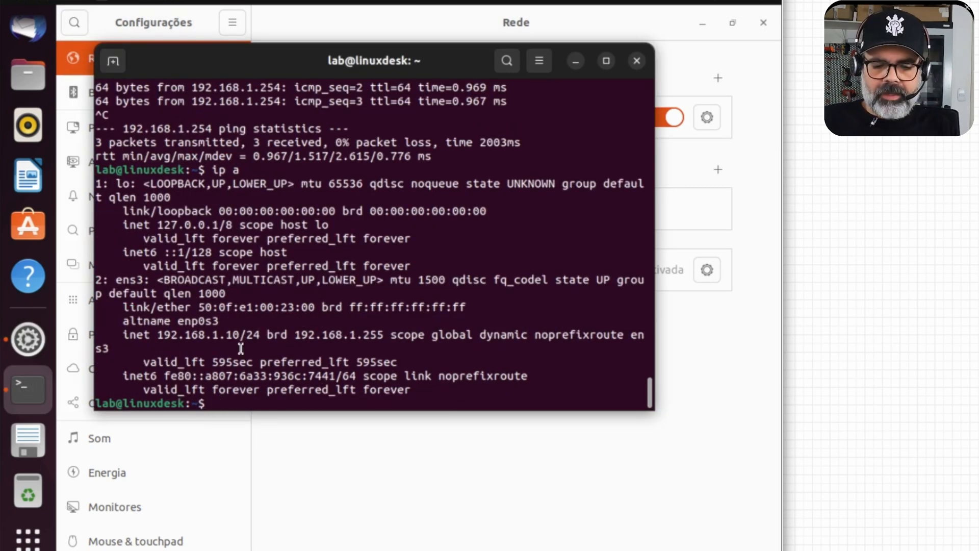
Step: Start a continuous 'ping 8.8.8.8' in the terminal and leave it running
{"action": "type", "text": "ping 8.8.8.8"}
{"action": "key", "text": "Return"}
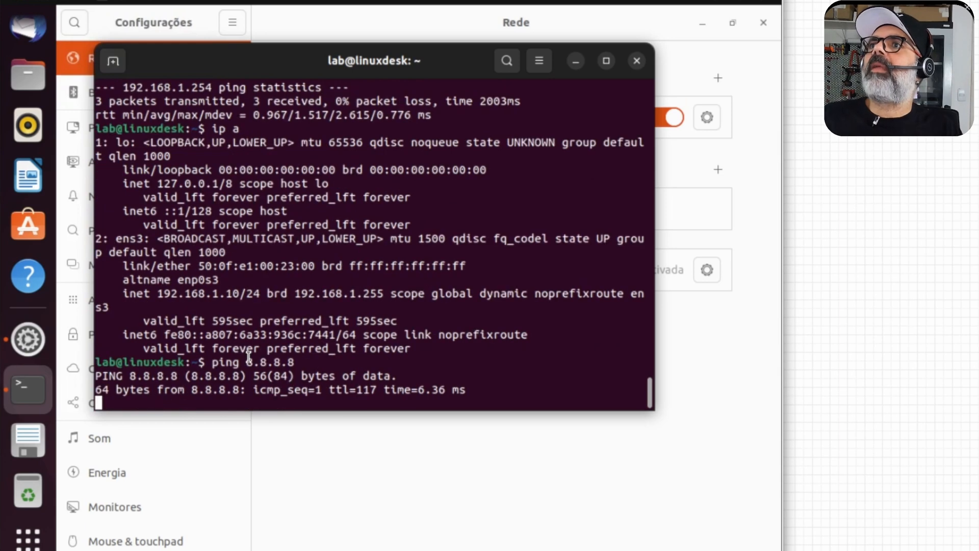
{"action": "key", "text": "ctrl+c"}
{"action": "key", "text": "Up"}
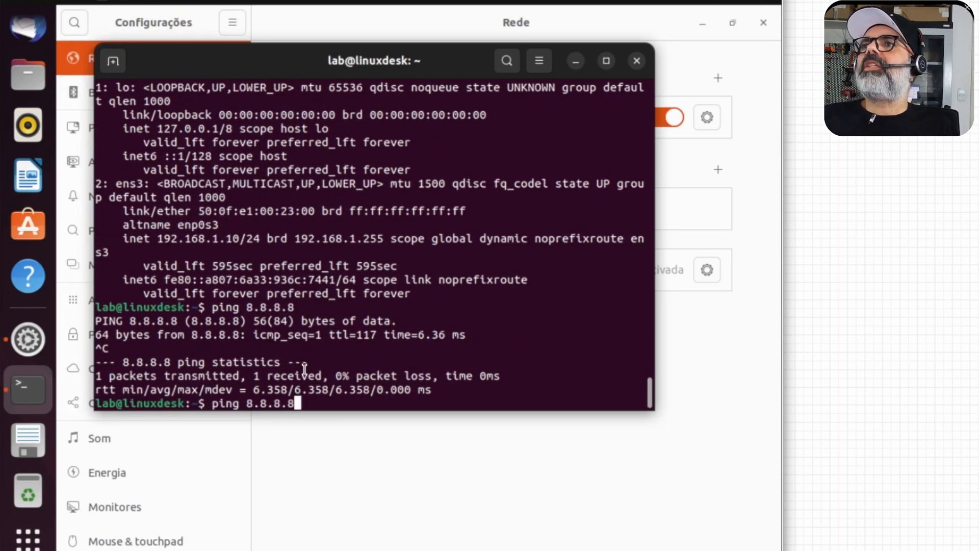
{"action": "key", "text": "Return"}
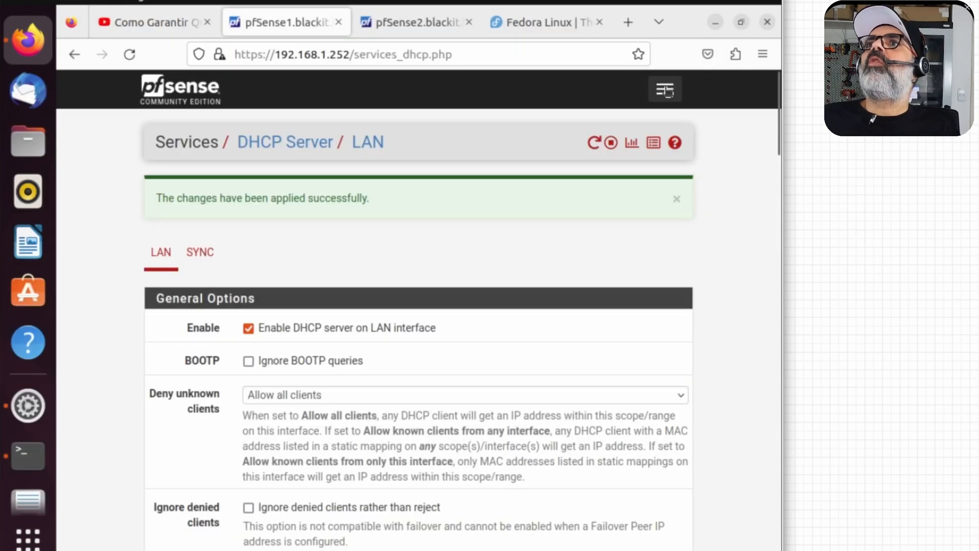
{"action": "left_click", "coordinate": [665, 90]}
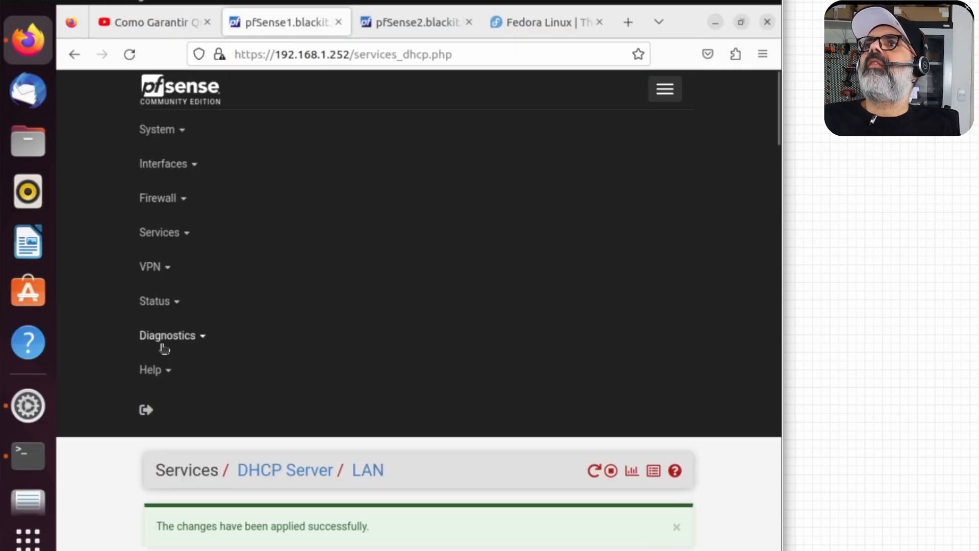
Step: Find the 192.168.1.10 lease on both firewalls' DHCP Leases pages, then check the running ping
{"action": "left_click", "coordinate": [166, 306]}
{"action": "left_click", "coordinate": [195, 406]}
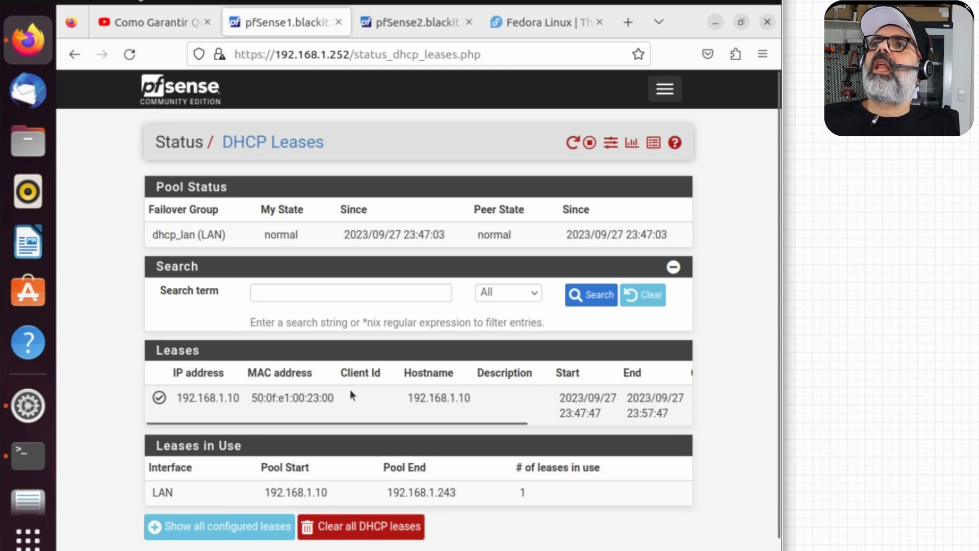
{"action": "left_click", "coordinate": [418, 22]}
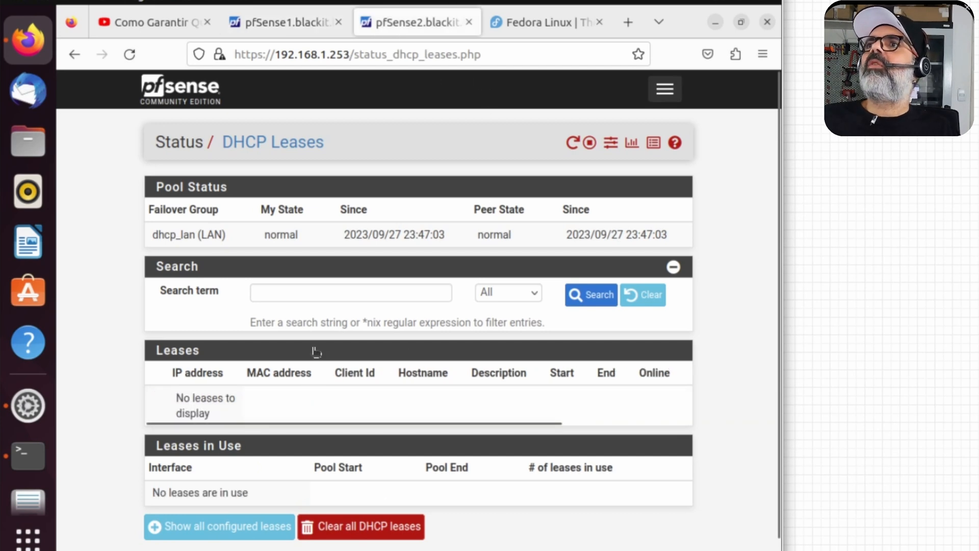
{"action": "left_click", "coordinate": [131, 54]}
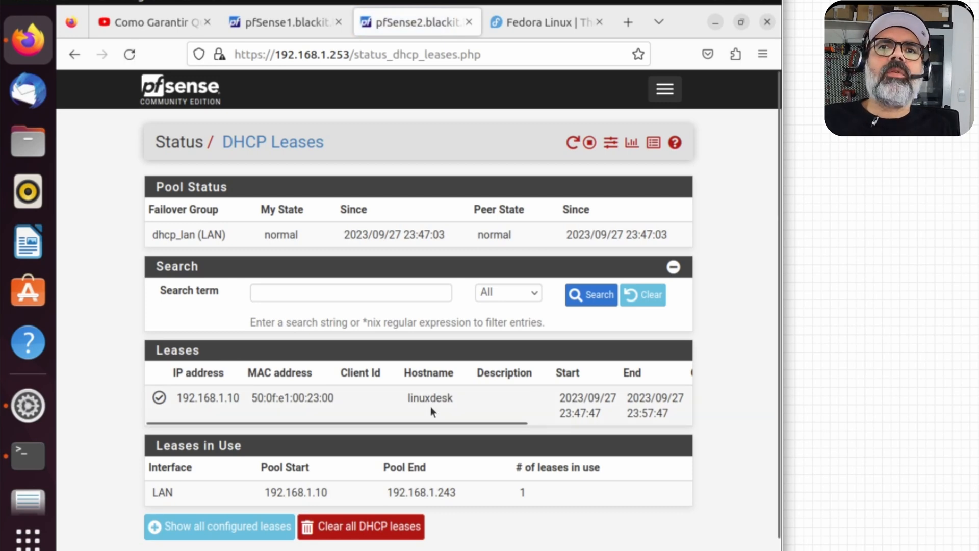
{"action": "left_click", "coordinate": [28, 455]}
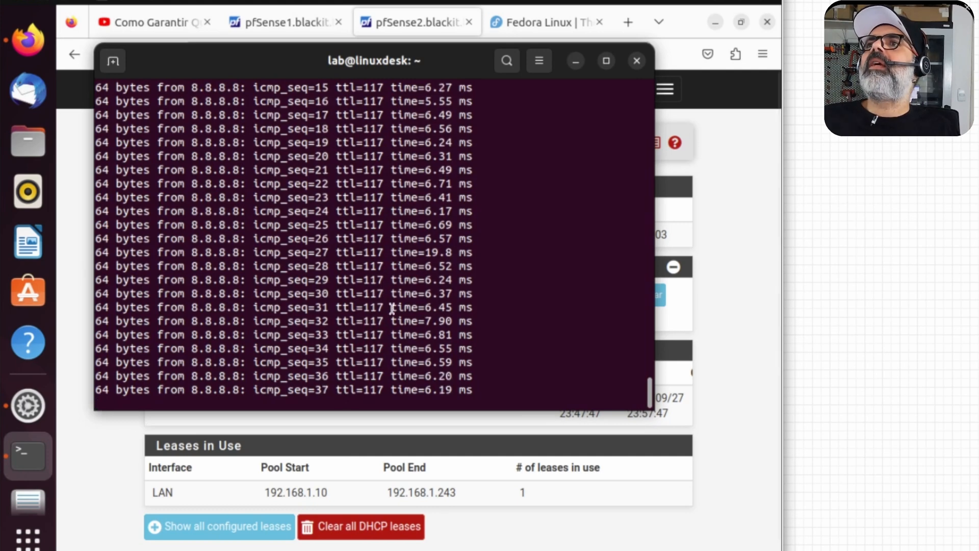
Step: Halt pfSense1 from Diagnostics > Halt System and confirm the halt
{"action": "left_click", "coordinate": [286, 22]}
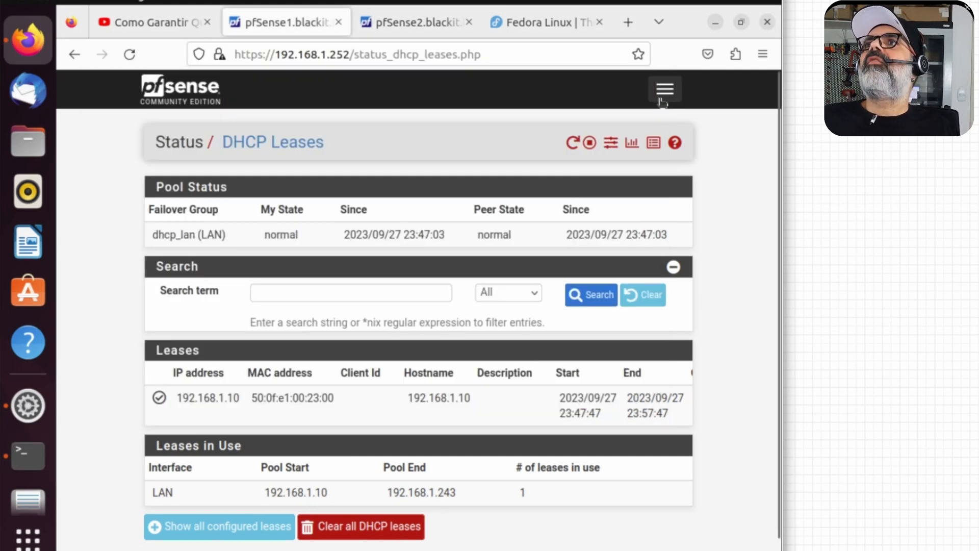
{"action": "left_click", "coordinate": [663, 101]}
{"action": "left_click", "coordinate": [179, 335]}
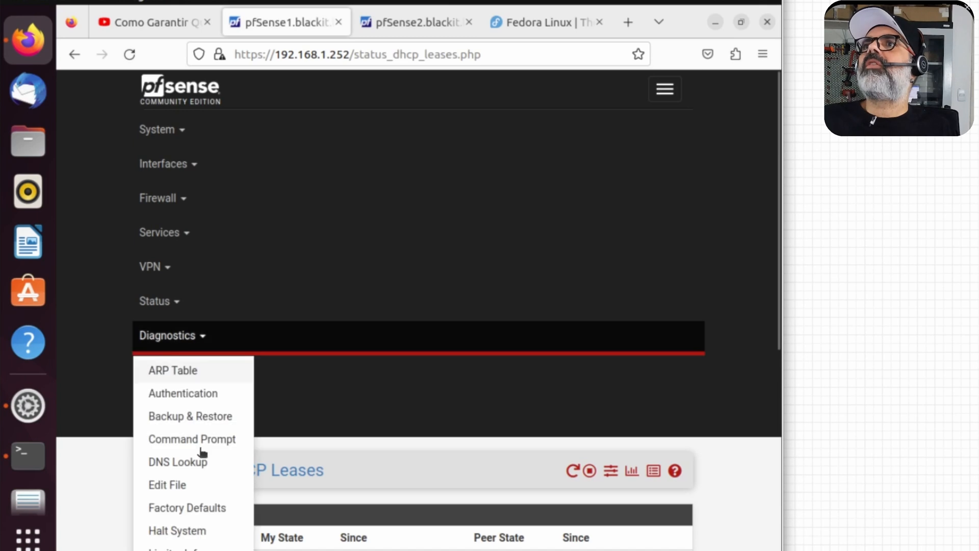
{"action": "scroll", "coordinate": [202, 449], "scroll_direction": "down", "scroll_amount": 3}
{"action": "scroll", "coordinate": [203, 456], "scroll_direction": "down", "scroll_amount": 5}
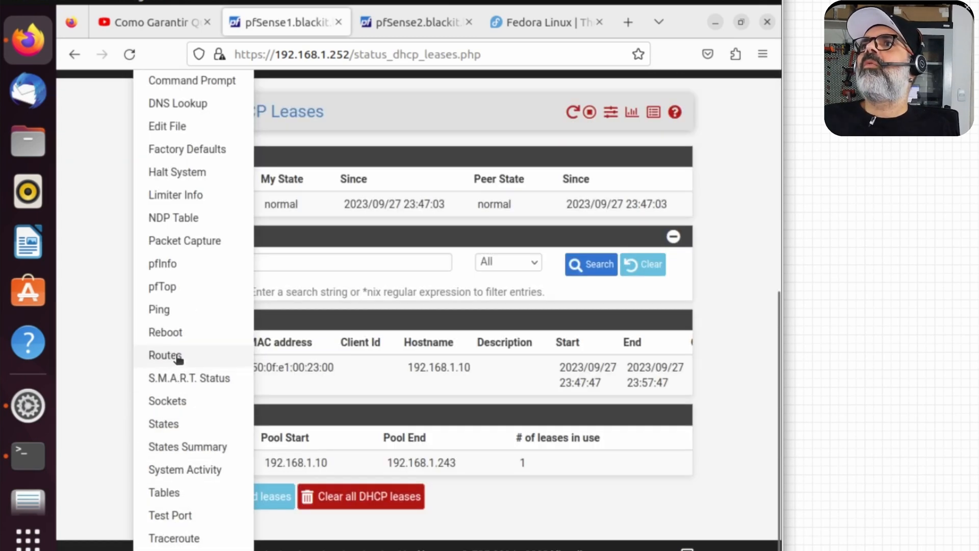
{"action": "left_click", "coordinate": [177, 172]}
{"action": "left_click", "coordinate": [174, 257]}
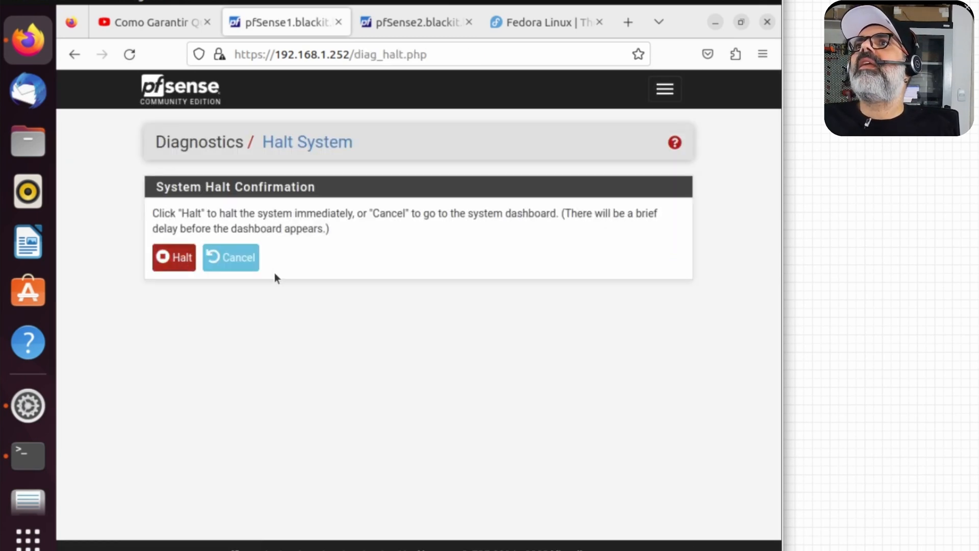
{"action": "left_click", "coordinate": [579, 349]}
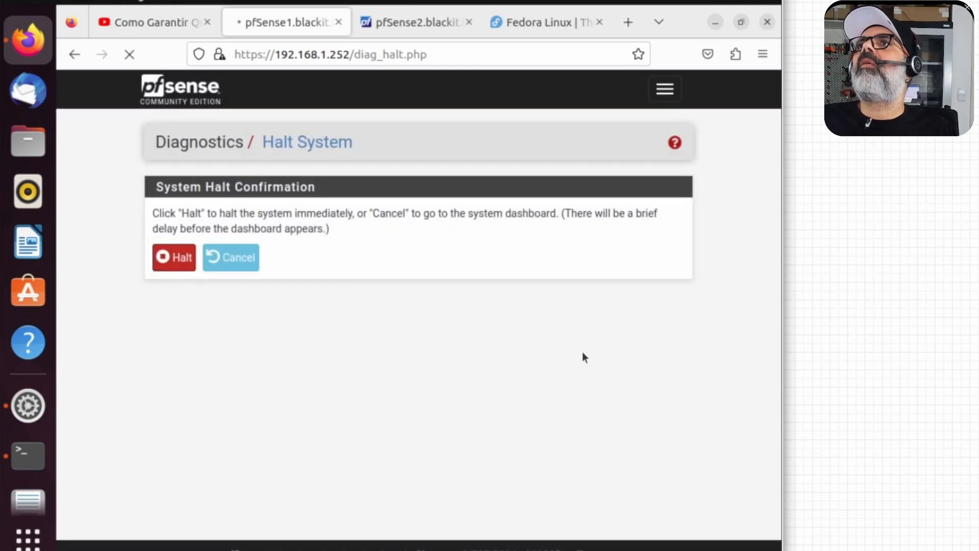
{"action": "key", "text": "alt+Tab"}
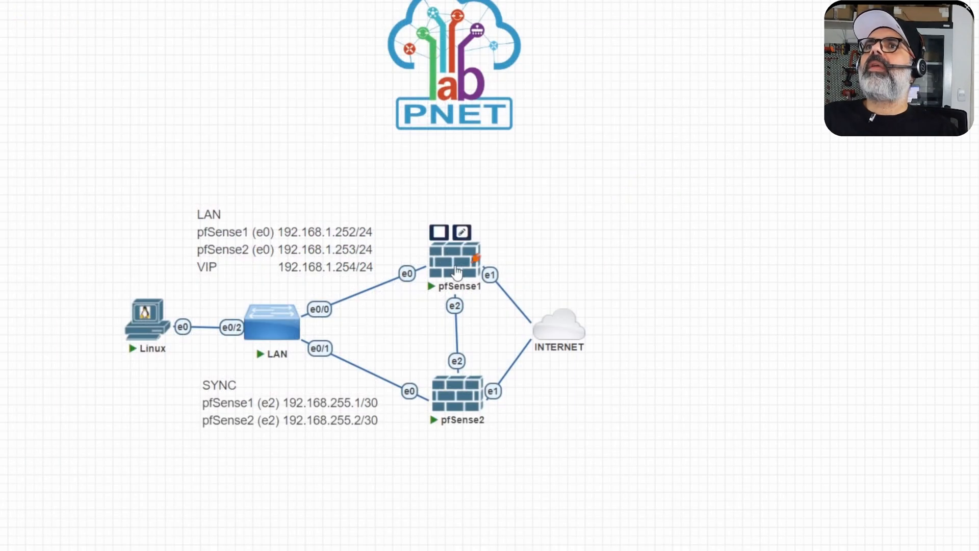
Step: Confirm pfSense2 is CARP MASTER for 192.168.1.254 and stop the ping to read its statistics
{"action": "left_click", "coordinate": [351, 296]}
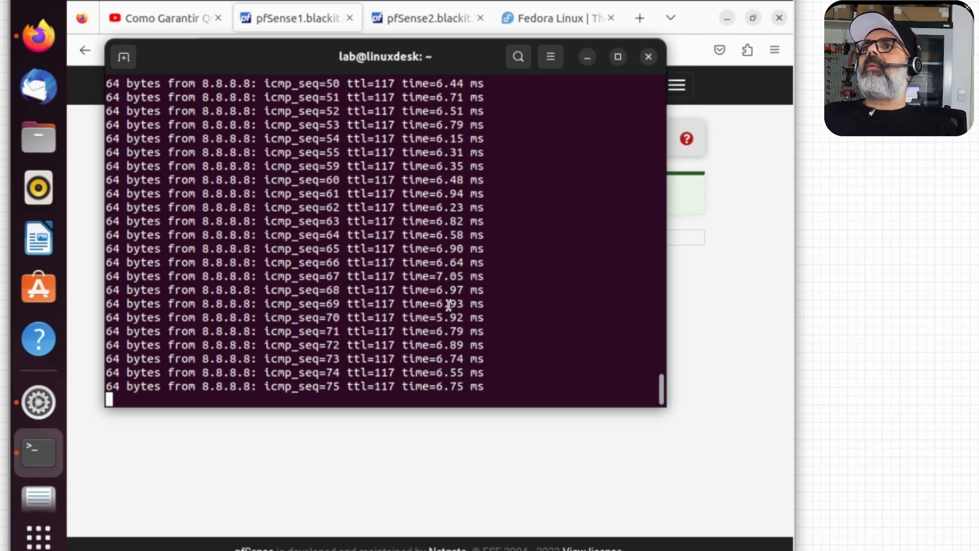
{"action": "key", "text": "Return"}
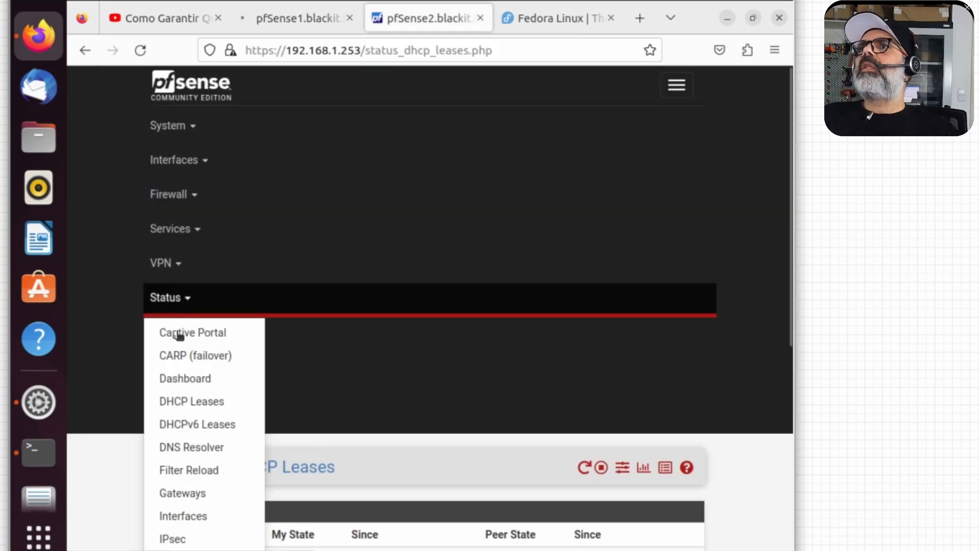
{"action": "left_click", "coordinate": [185, 361]}
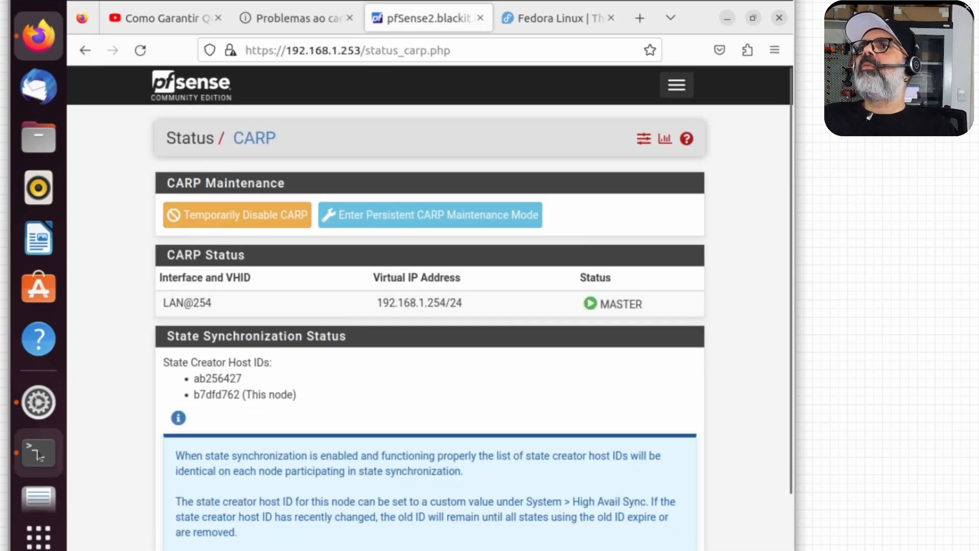
{"action": "left_click", "coordinate": [39, 452]}
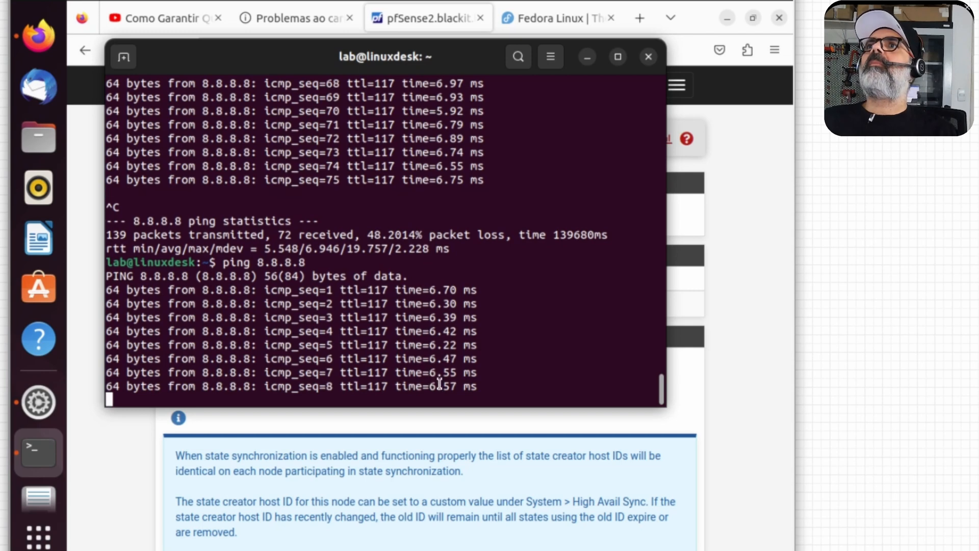
{"action": "key", "text": "ctrl+c"}
{"action": "left_click", "coordinate": [570, 23]}
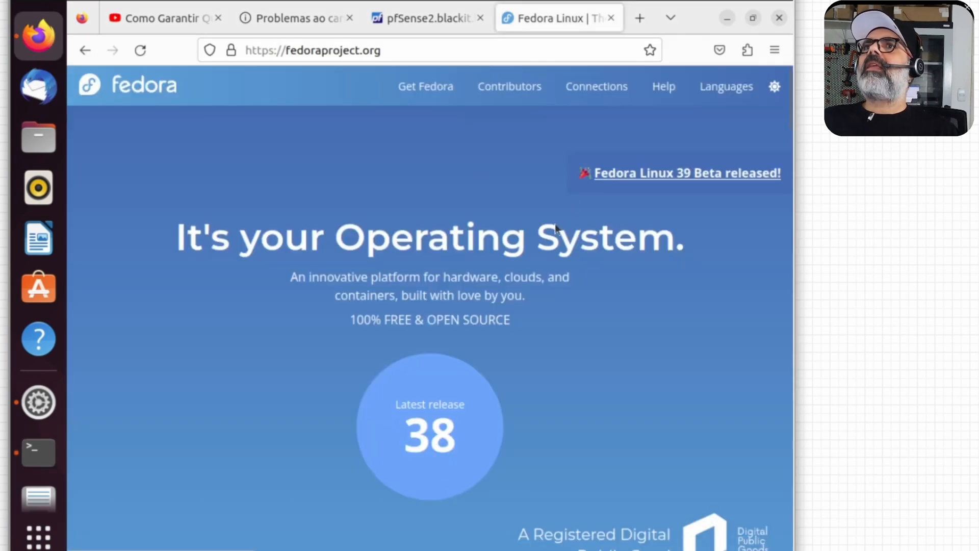
Step: Open the Fedora Workstation page and rerun the ping to 8.8.8.8
{"action": "left_click", "coordinate": [543, 260]}
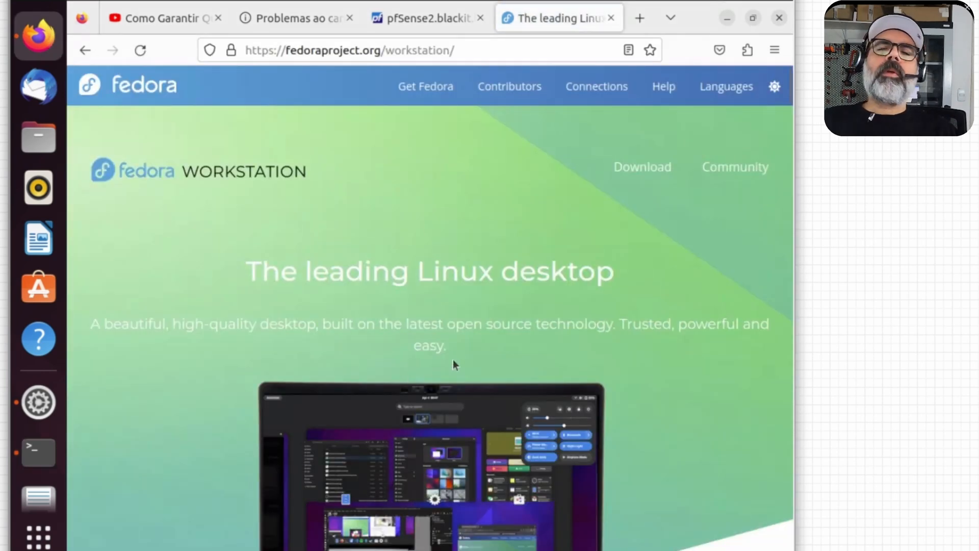
{"action": "left_click", "coordinate": [40, 458]}
{"action": "key", "text": "Up"}
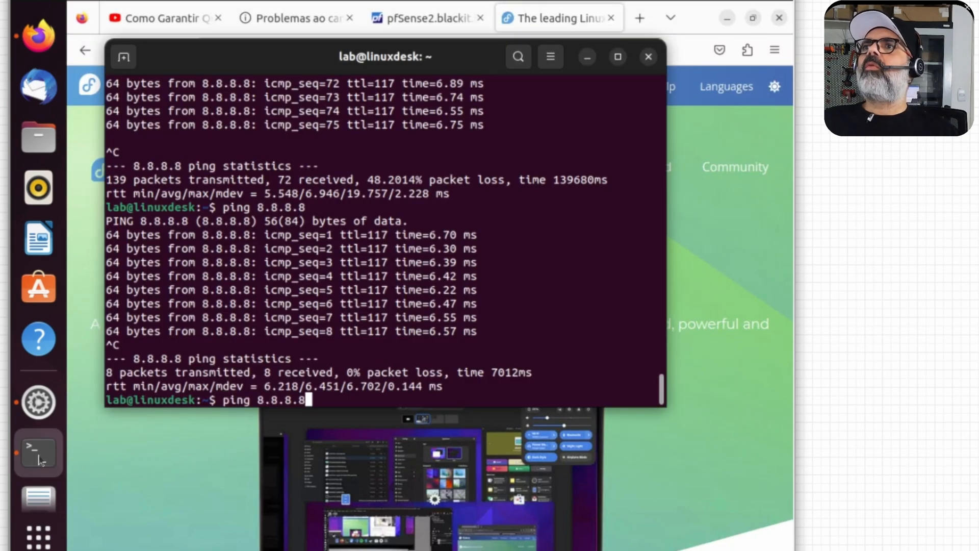
{"action": "key", "text": "Return"}
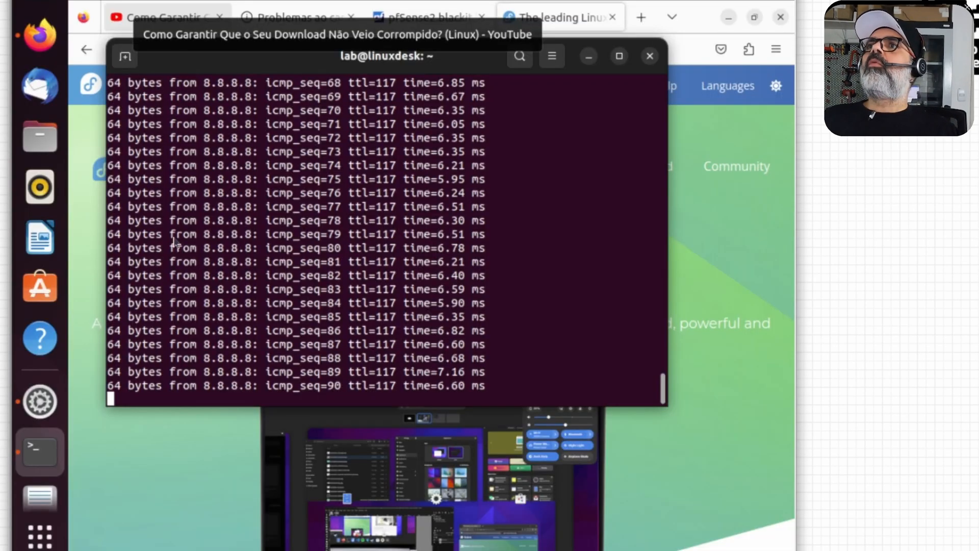
Step: Restart the ping and browse to Fedora Discussion's News & Announcements category
{"action": "key", "text": "ctrl+c"}
{"action": "key", "text": "Up"}
{"action": "key", "text": "Return"}
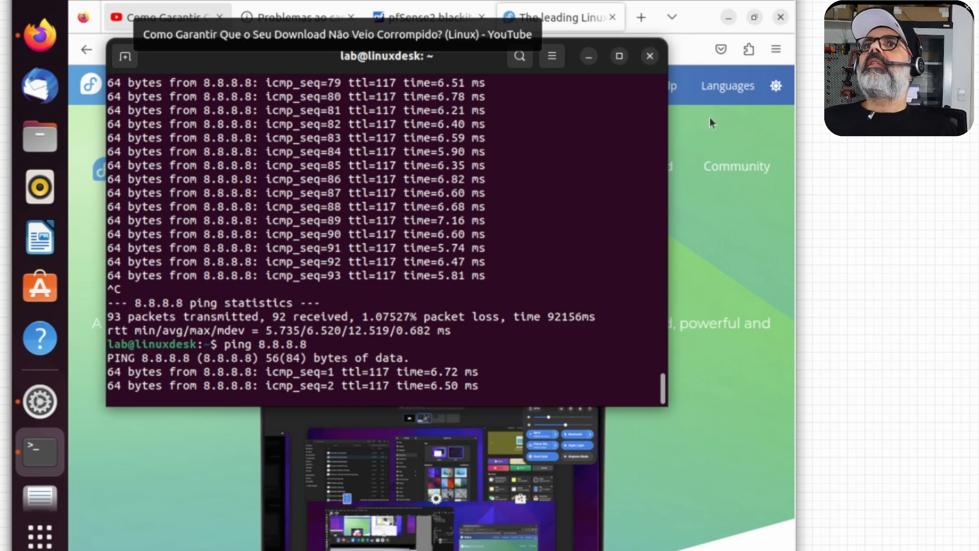
{"action": "key", "text": "alt+Tab"}
{"action": "mouse_move", "coordinate": [621, 94]}
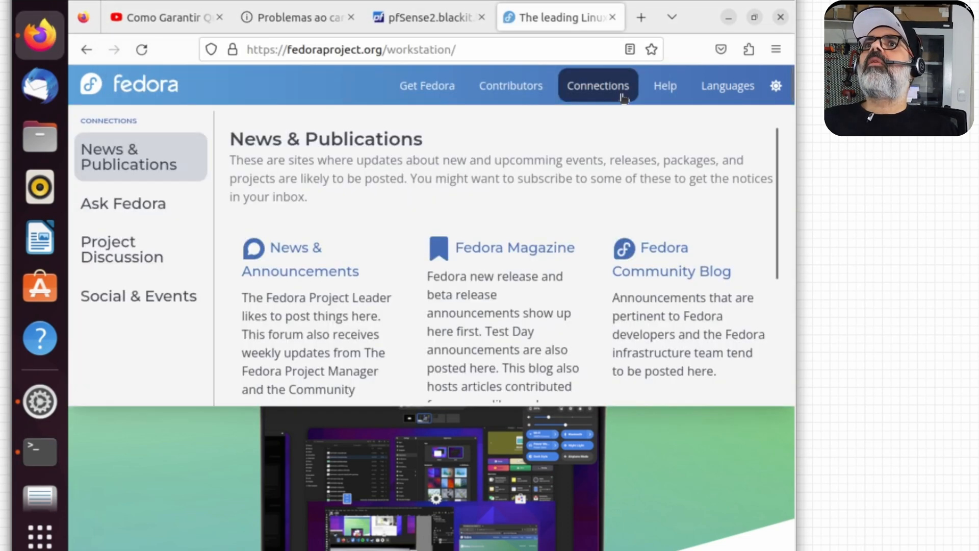
{"action": "left_click", "coordinate": [382, 300]}
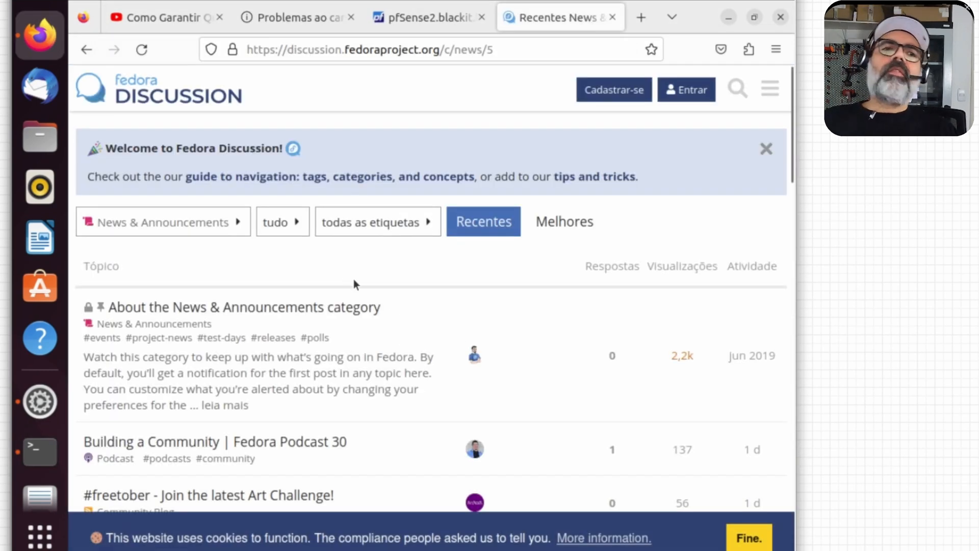